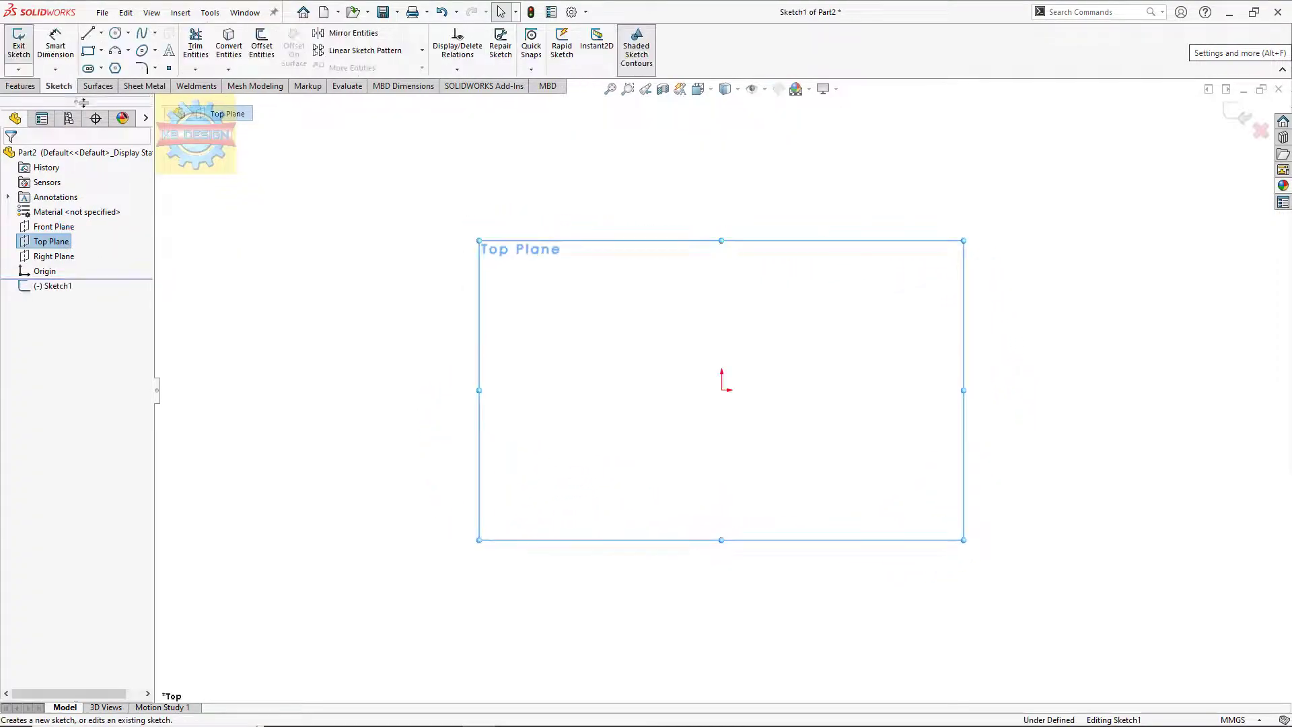
- Draw a three-sided polygon centred on the origin with a circumscribed construction circle
left_click(115, 68)
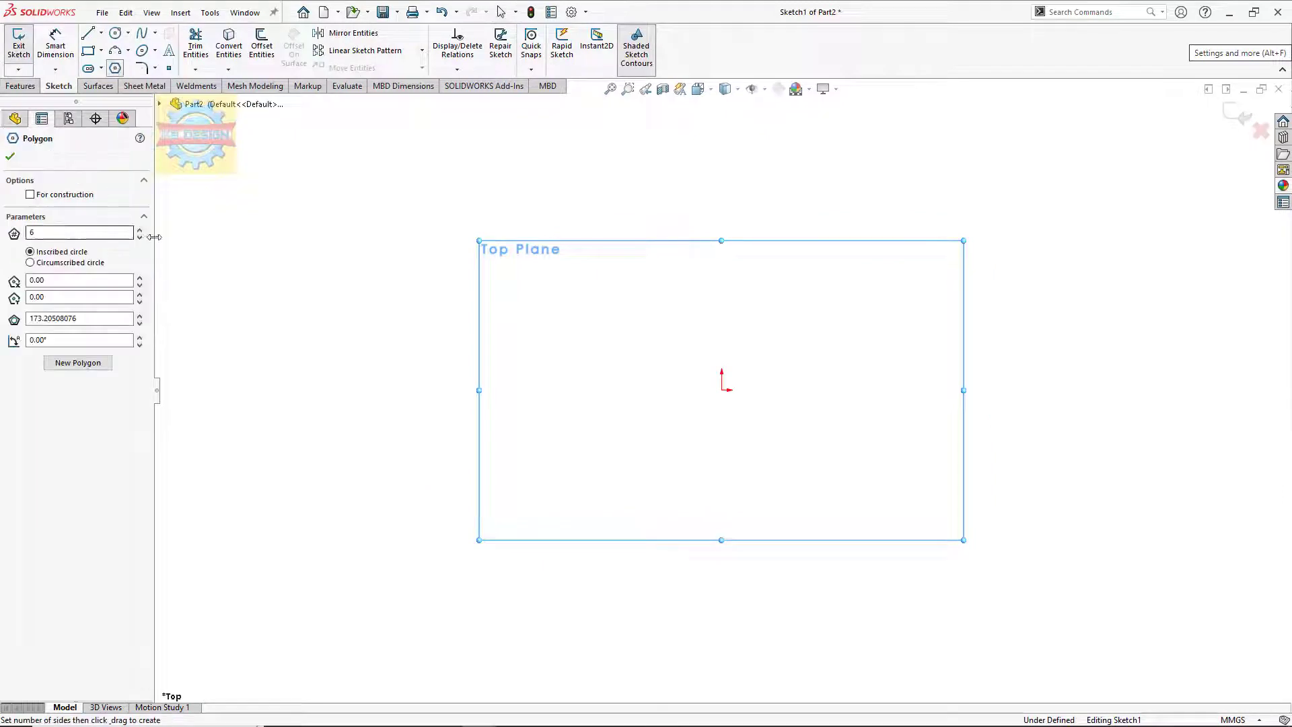
left_click(140, 237)
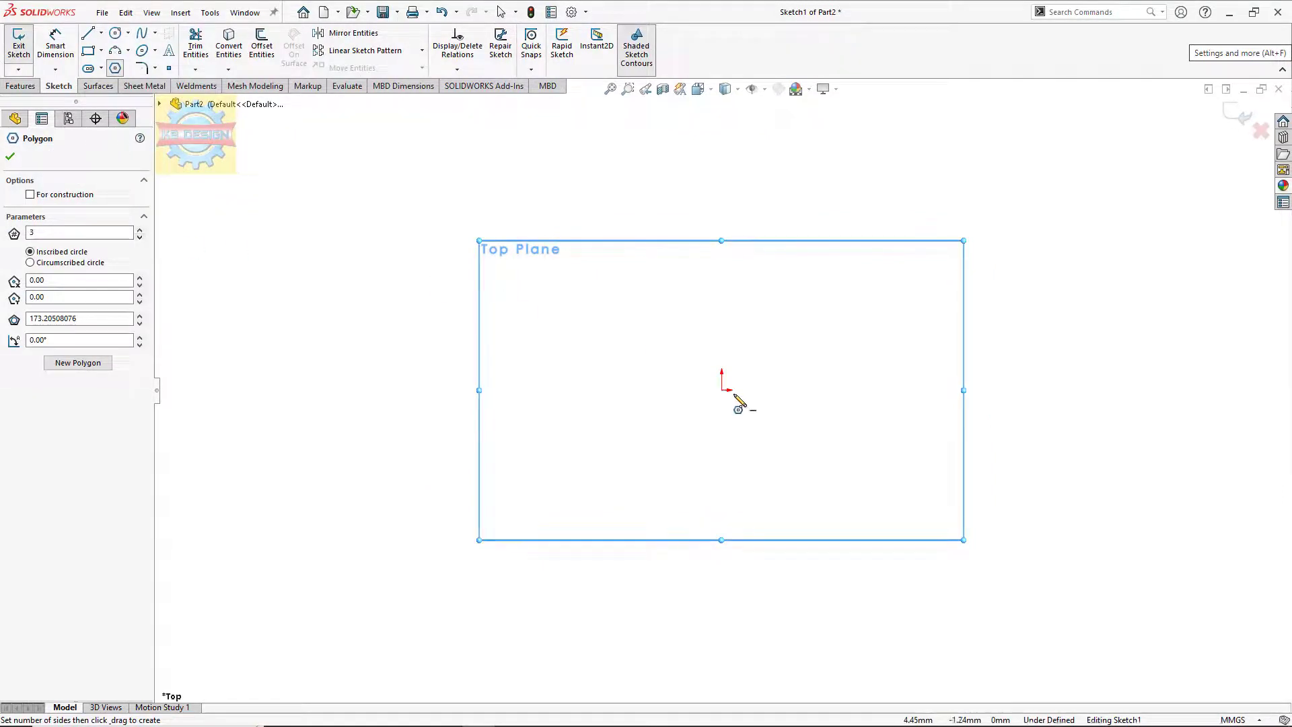
left_click_drag(722, 390, 724, 168)
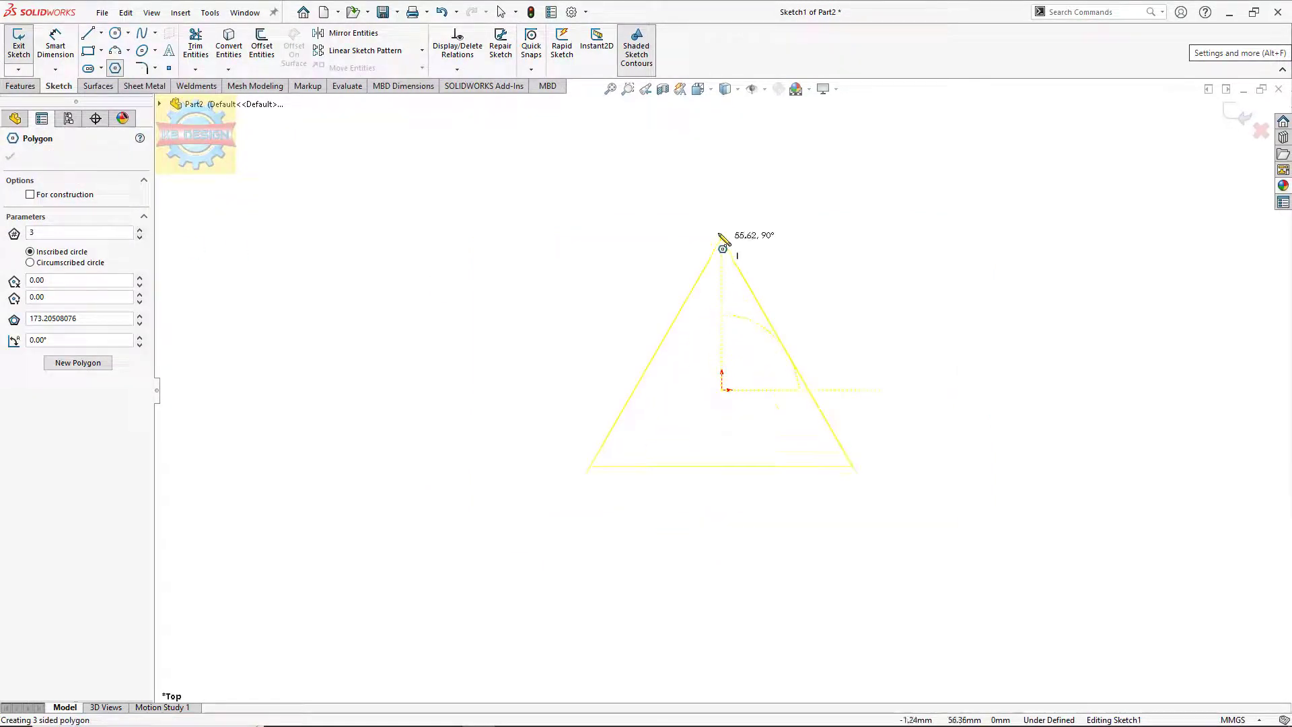
left_click(722, 168)
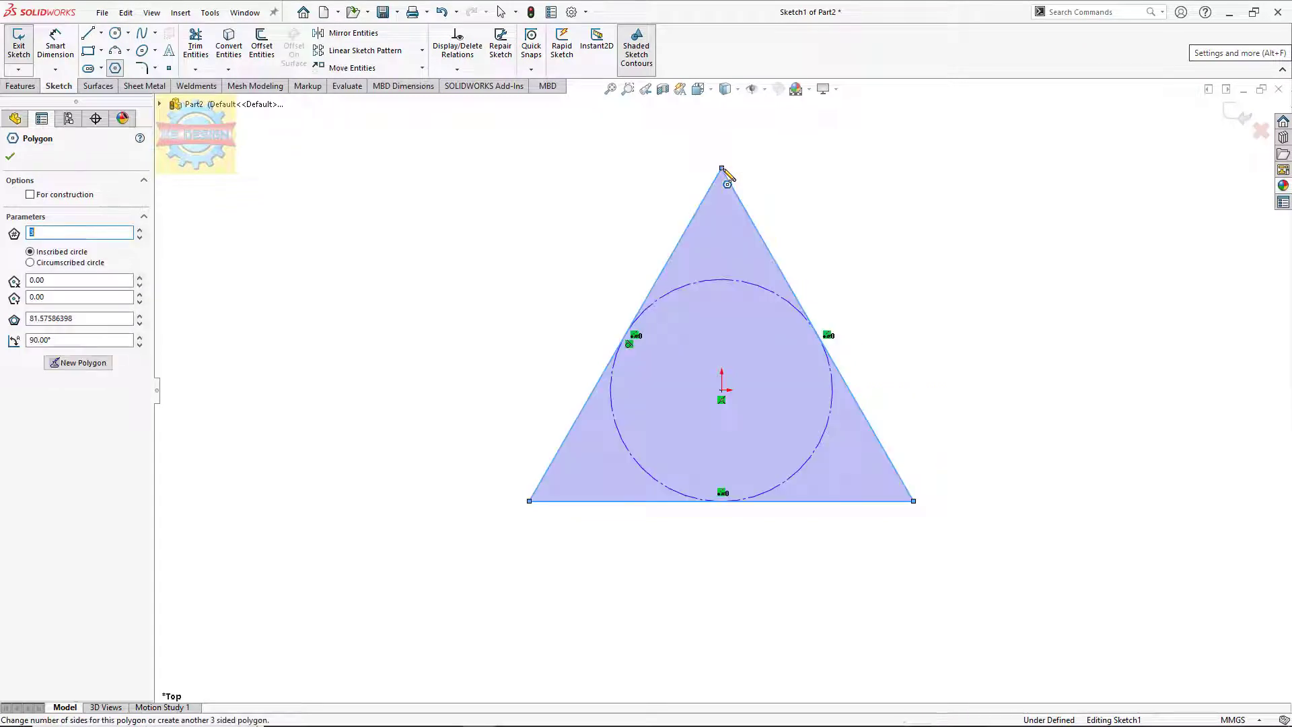
left_click(62, 264)
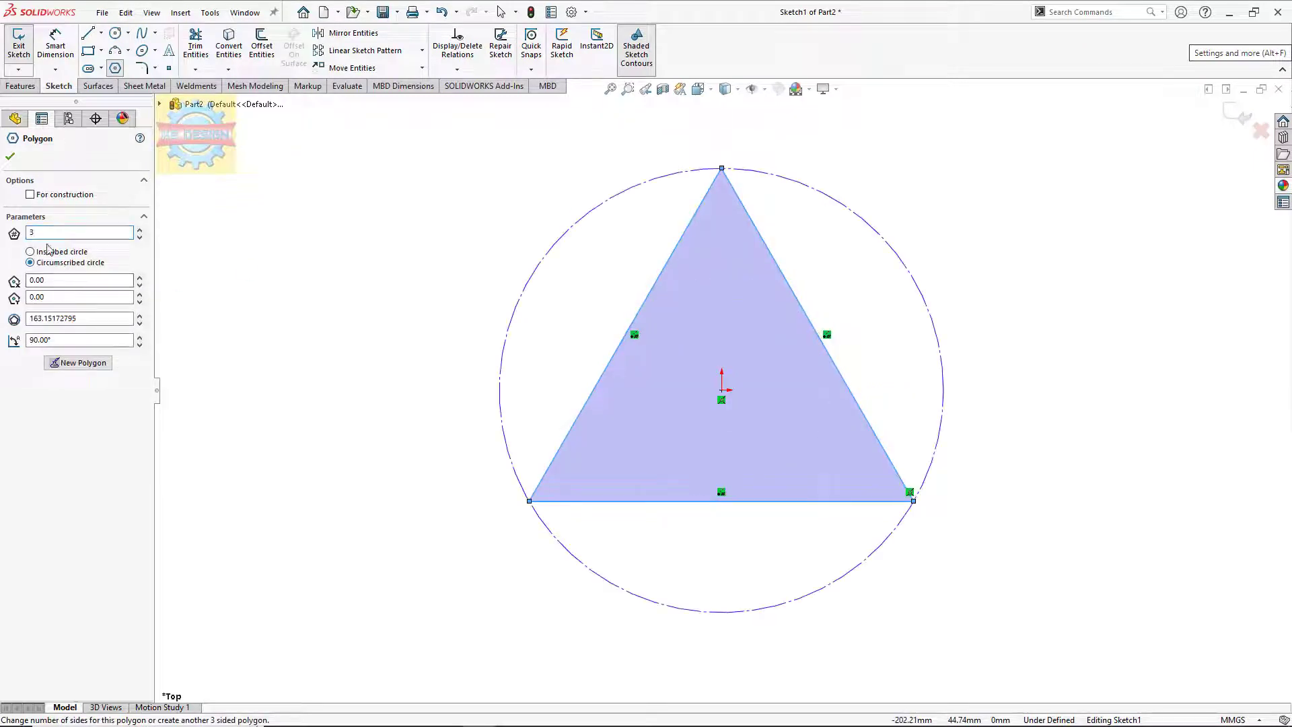
- Dimension the circumscribed circle to 400 mm diameter and exit the sketch
left_click(55, 50)
left_click(865, 224)
left_click(981, 232)
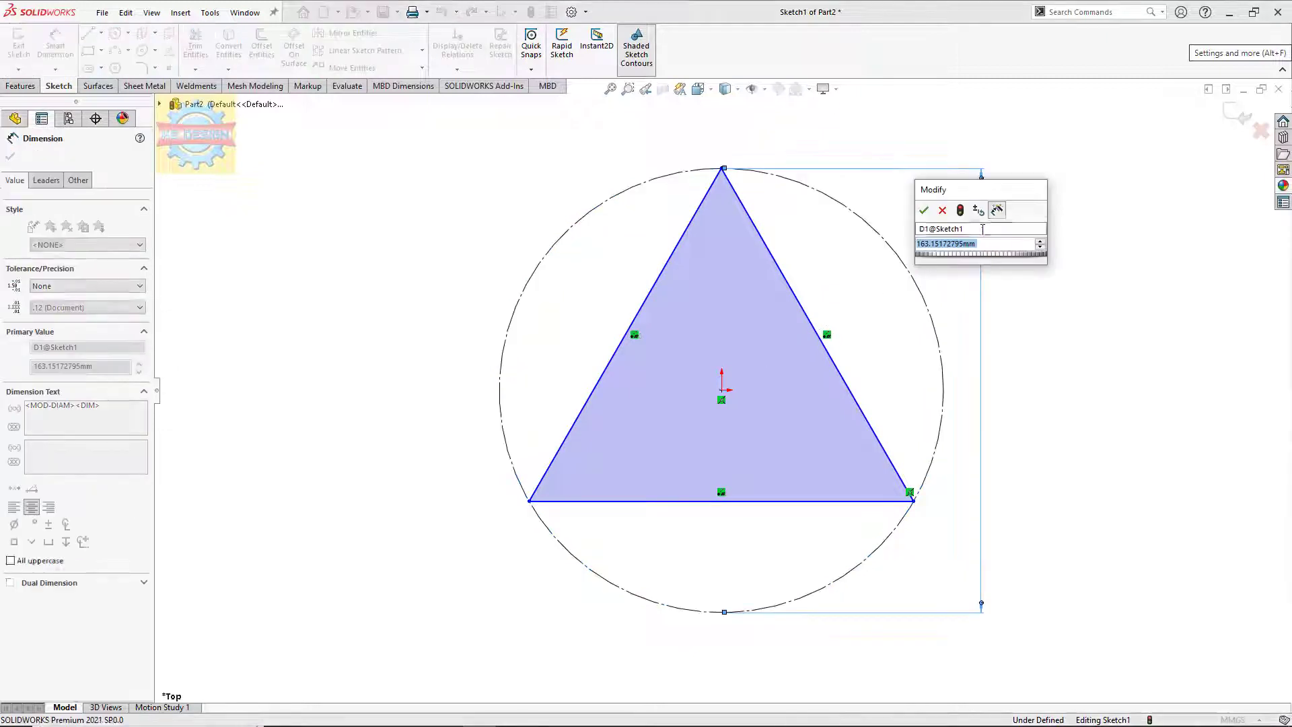
type("400")
key("Return")
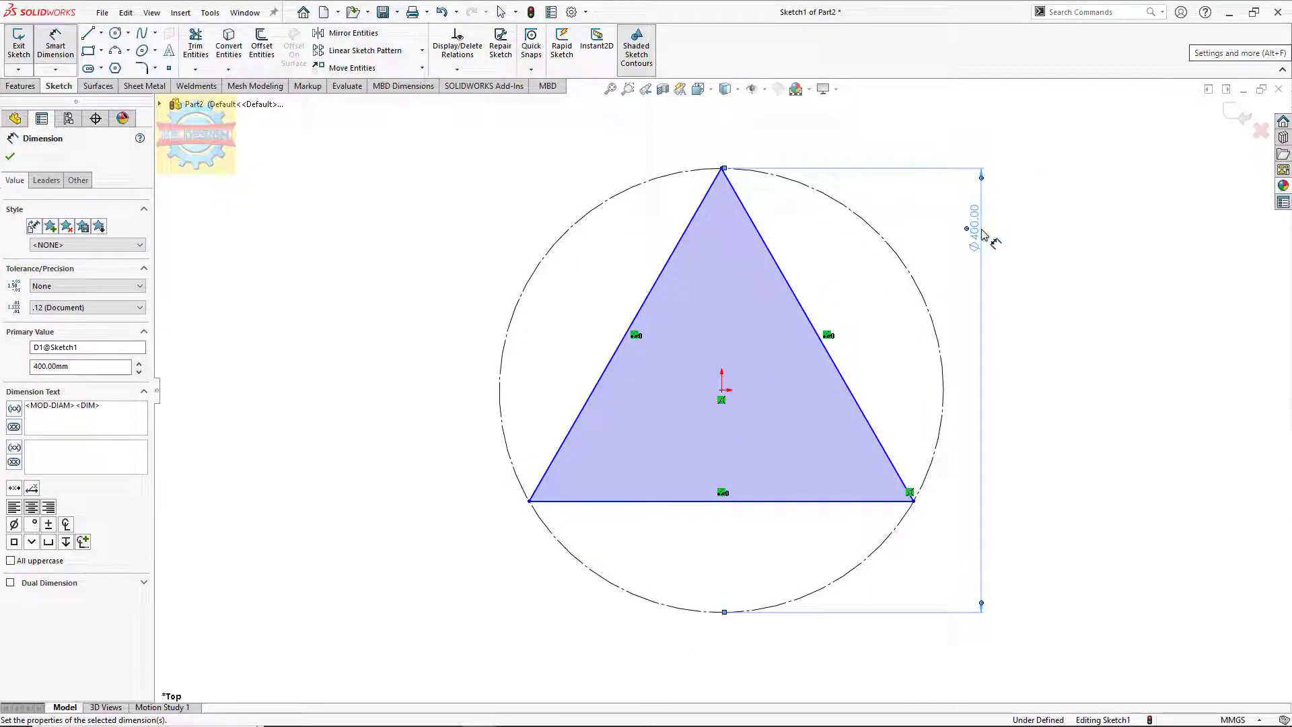
left_click(22, 52)
- On the Top Plane, sketch a two-segment strut from the triangle's apex via a bend to its lower-right corner
left_click(51, 241)
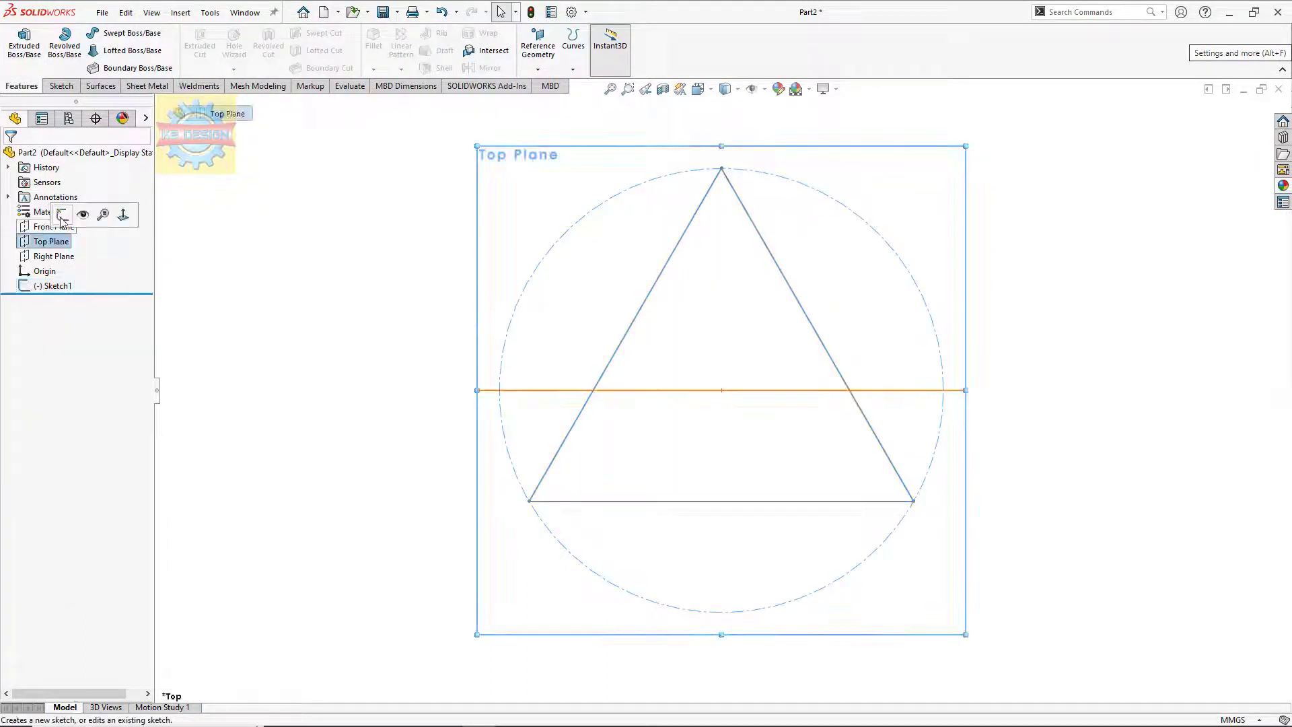
left_click(62, 219)
left_click(88, 34)
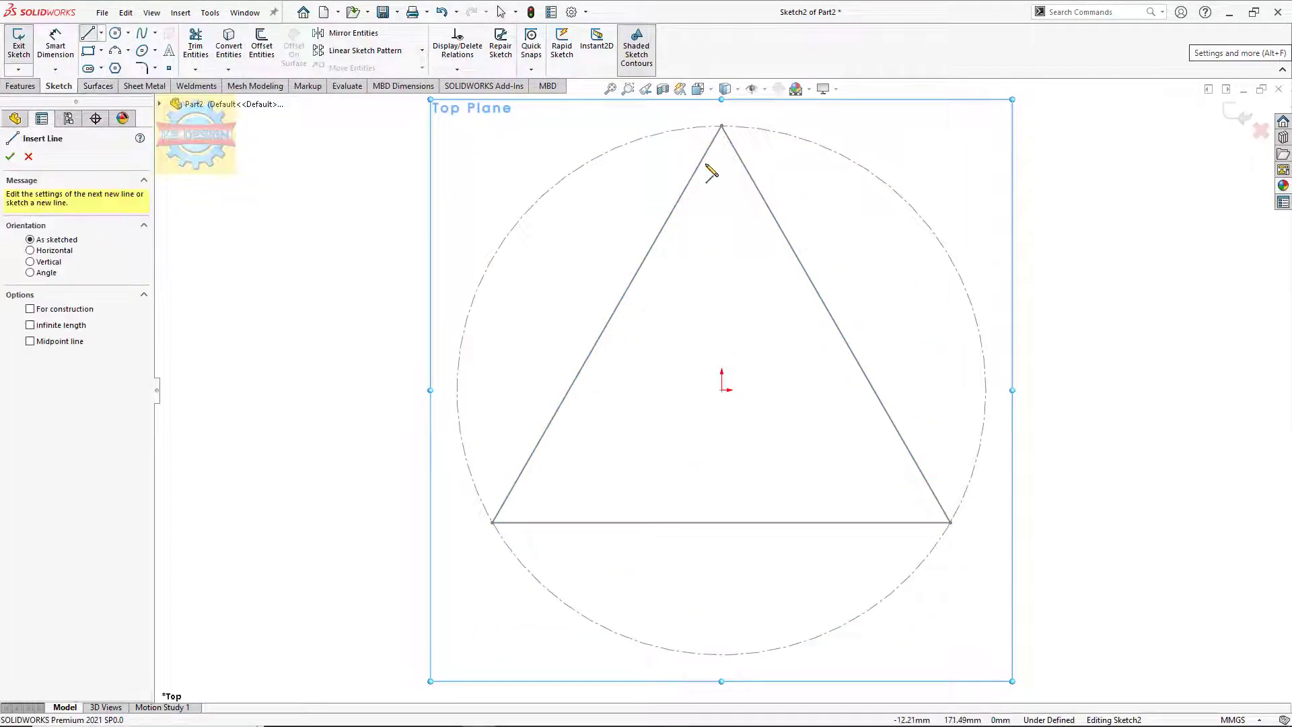
left_click(722, 126)
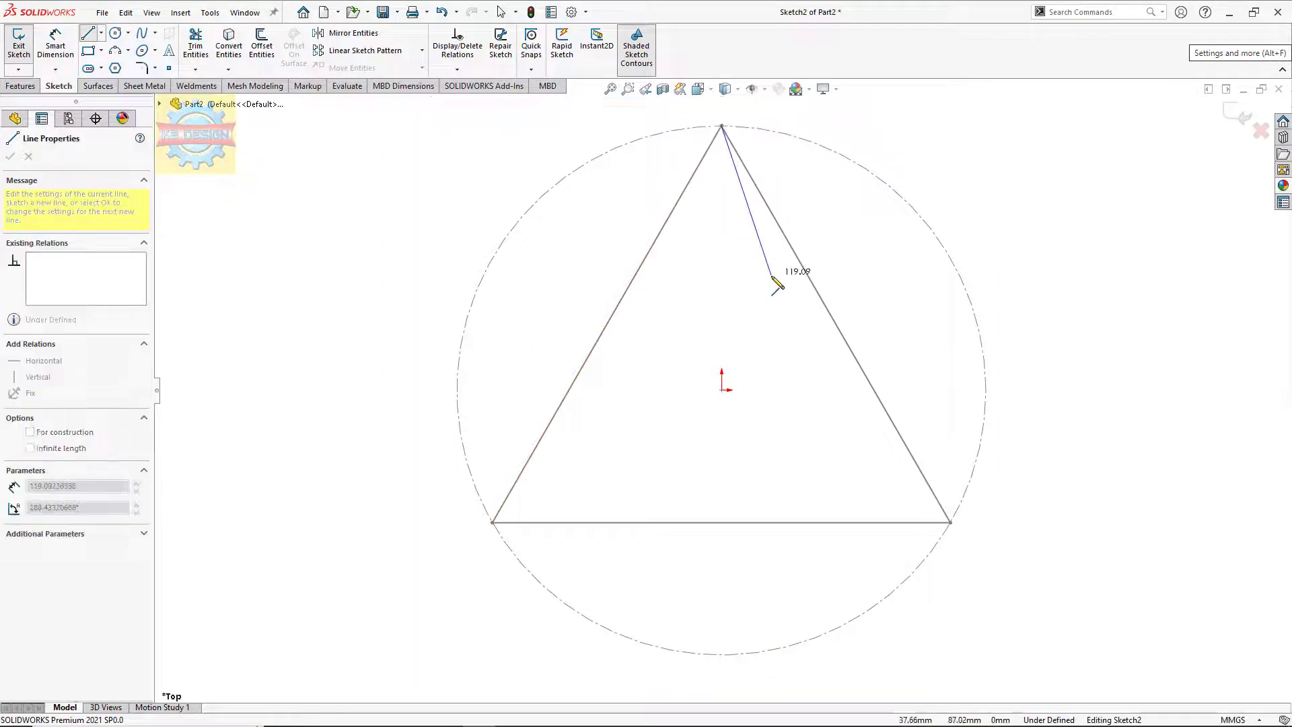
left_click(806, 343)
left_click(950, 522)
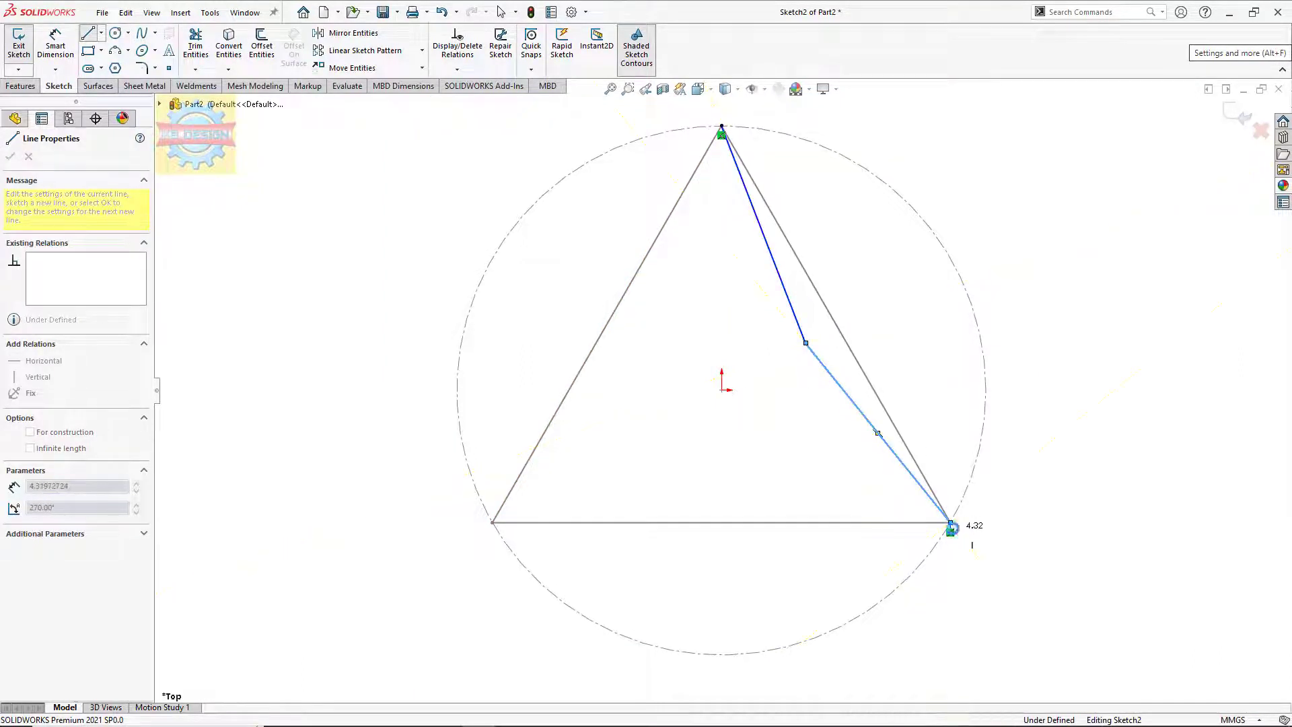
key("Escape")
- Add a centerline from the origin to the strut's bend point
left_click(101, 34)
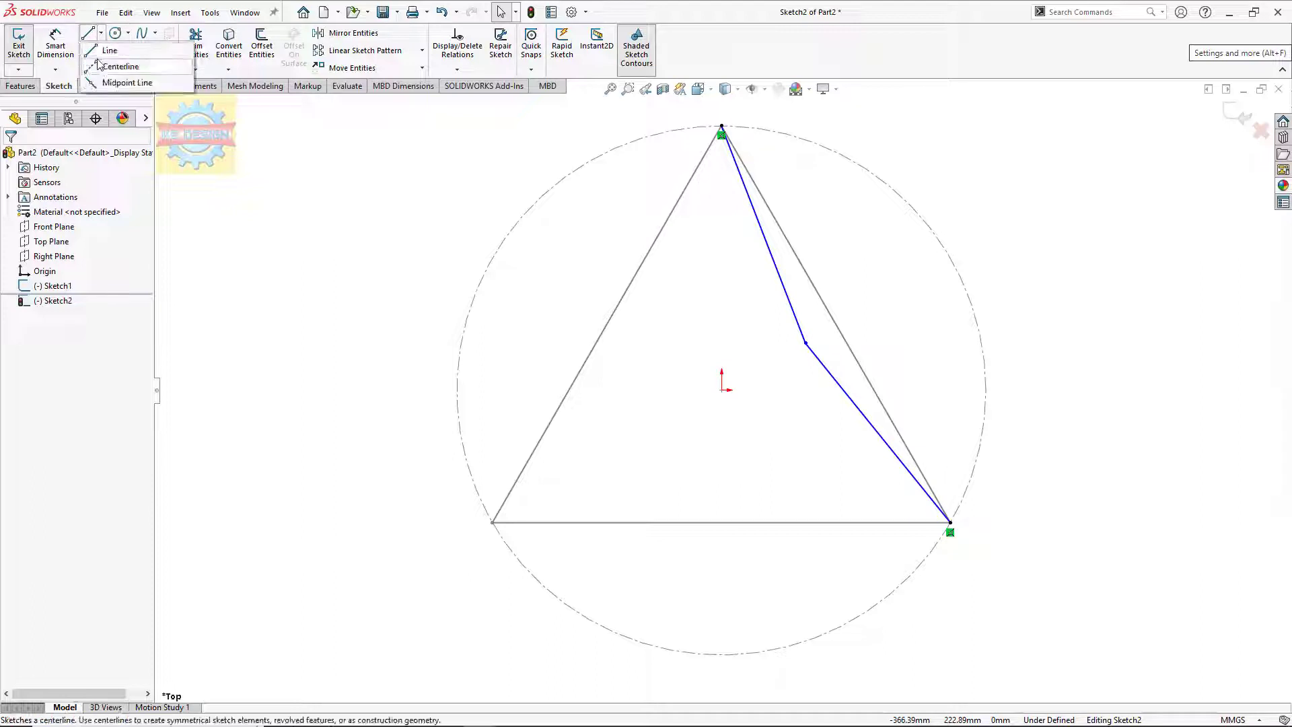
left_click(120, 63)
left_click(722, 389)
left_click(805, 344)
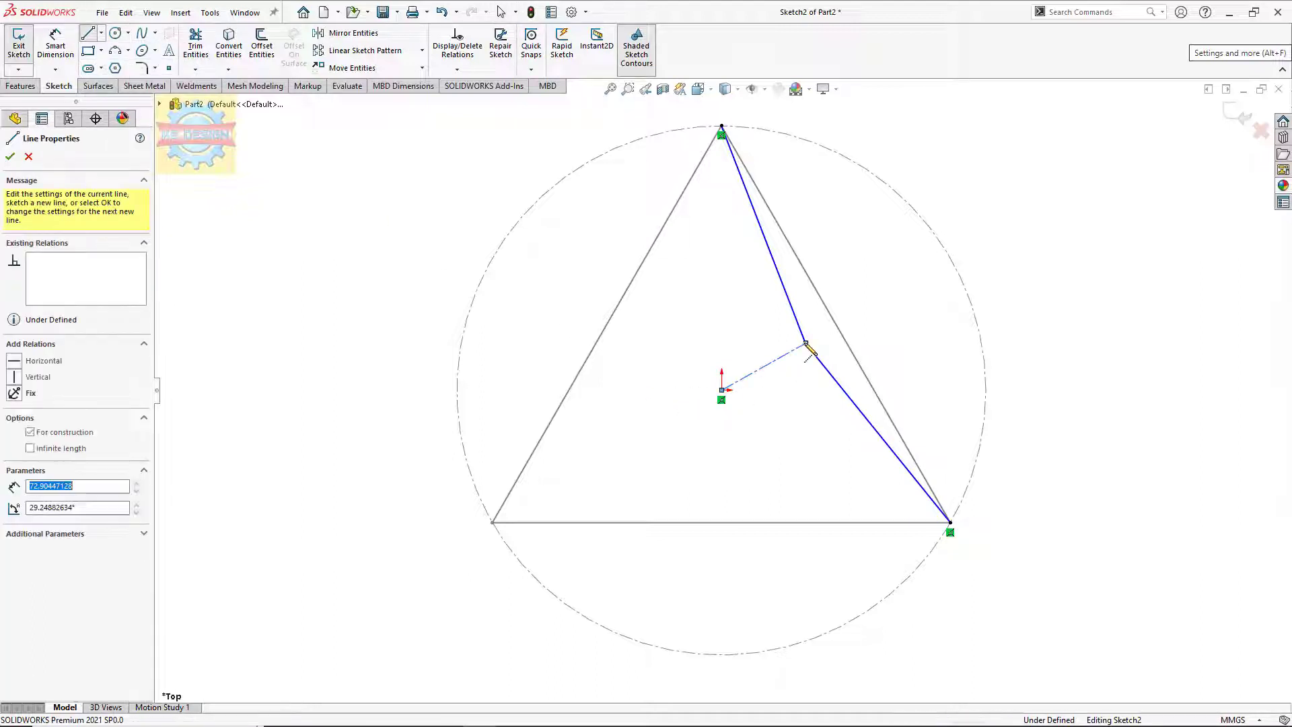
key("Escape")
- Make the centerline perpendicular to the triangle's right side
left_click(457, 70)
left_click(471, 103)
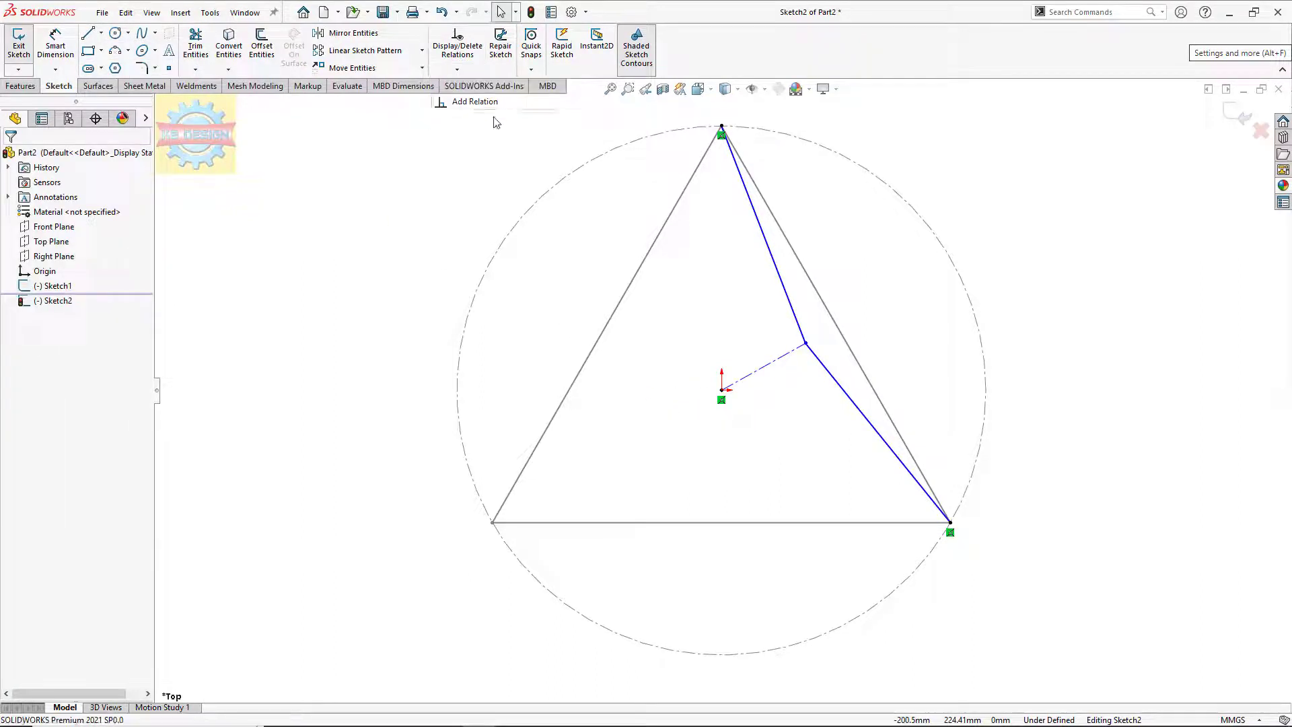
left_click(798, 348)
left_click(842, 341)
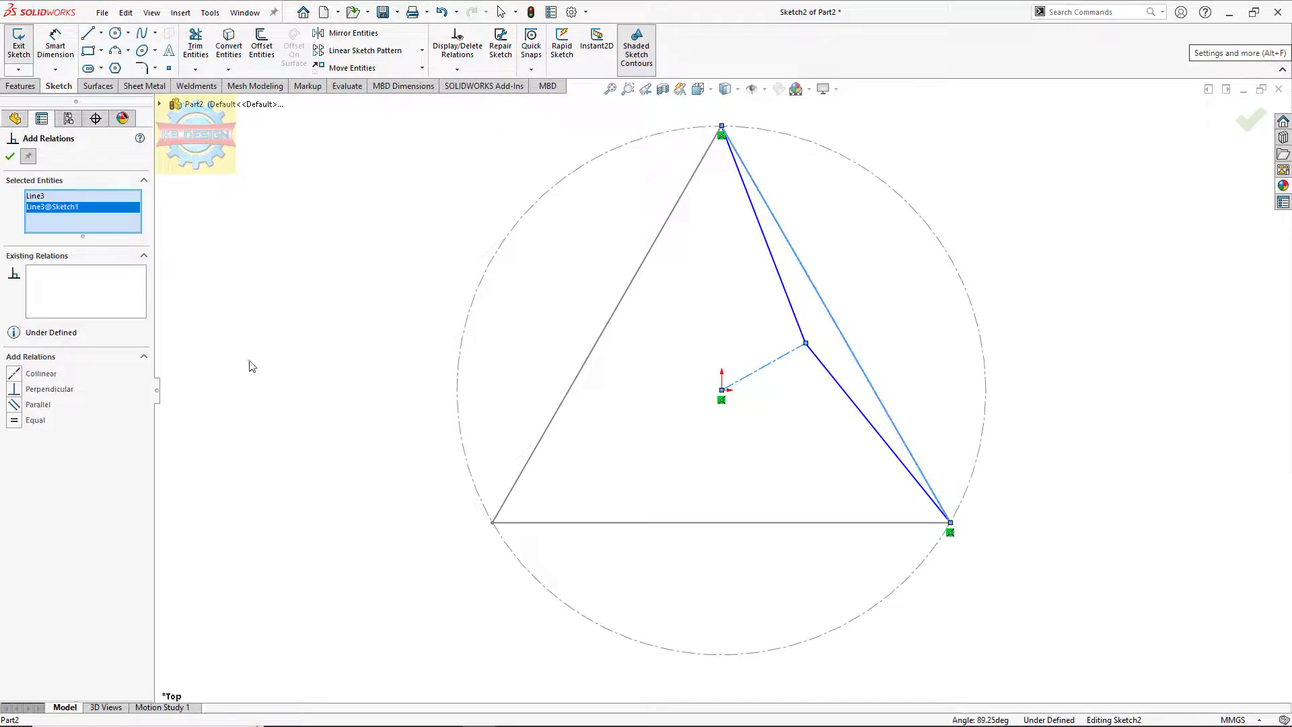
left_click(18, 391)
key("Escape")
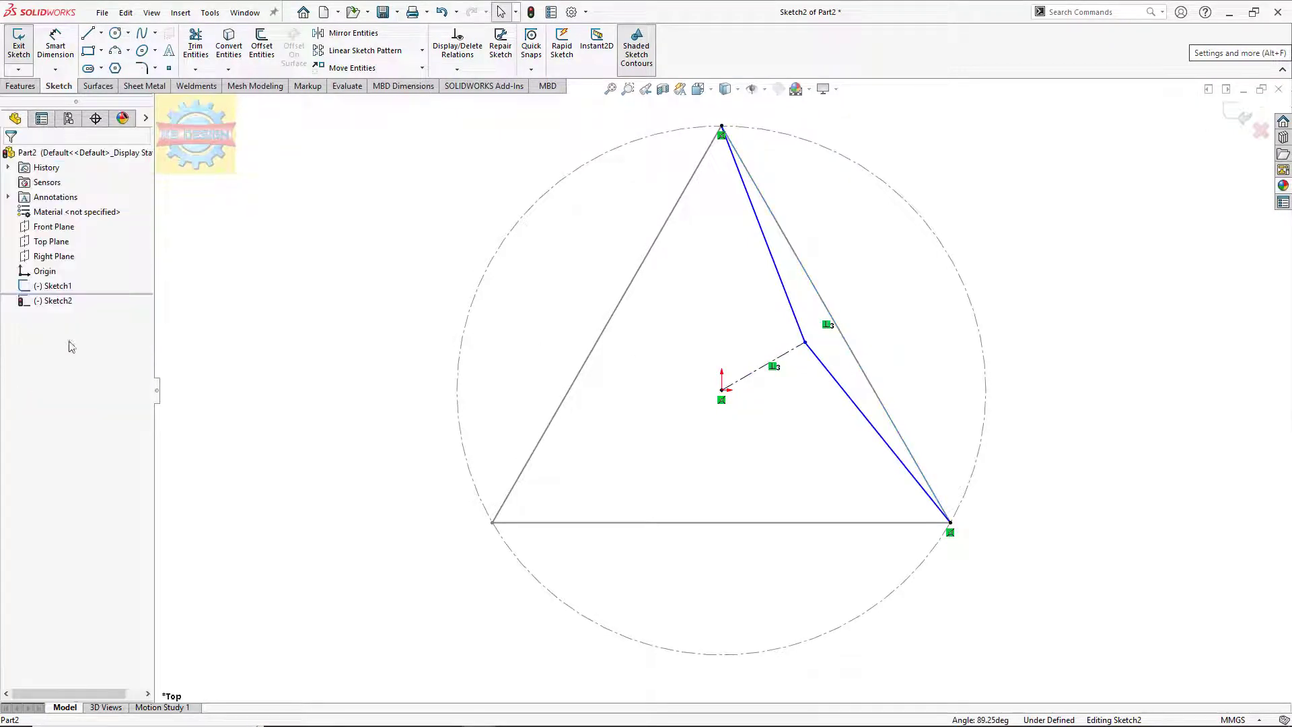
- Set a 5° angle between the upper strut segment and the triangle side
left_click(55, 42)
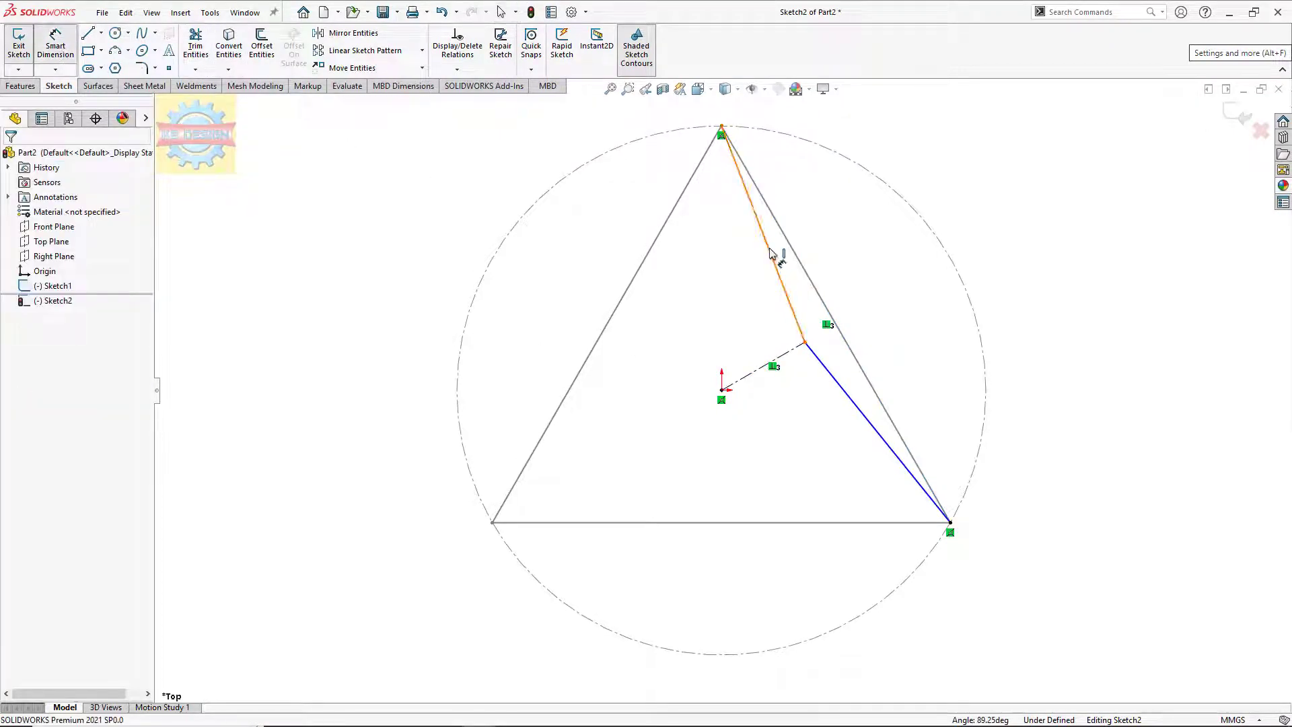
left_click(770, 253)
left_click(796, 254)
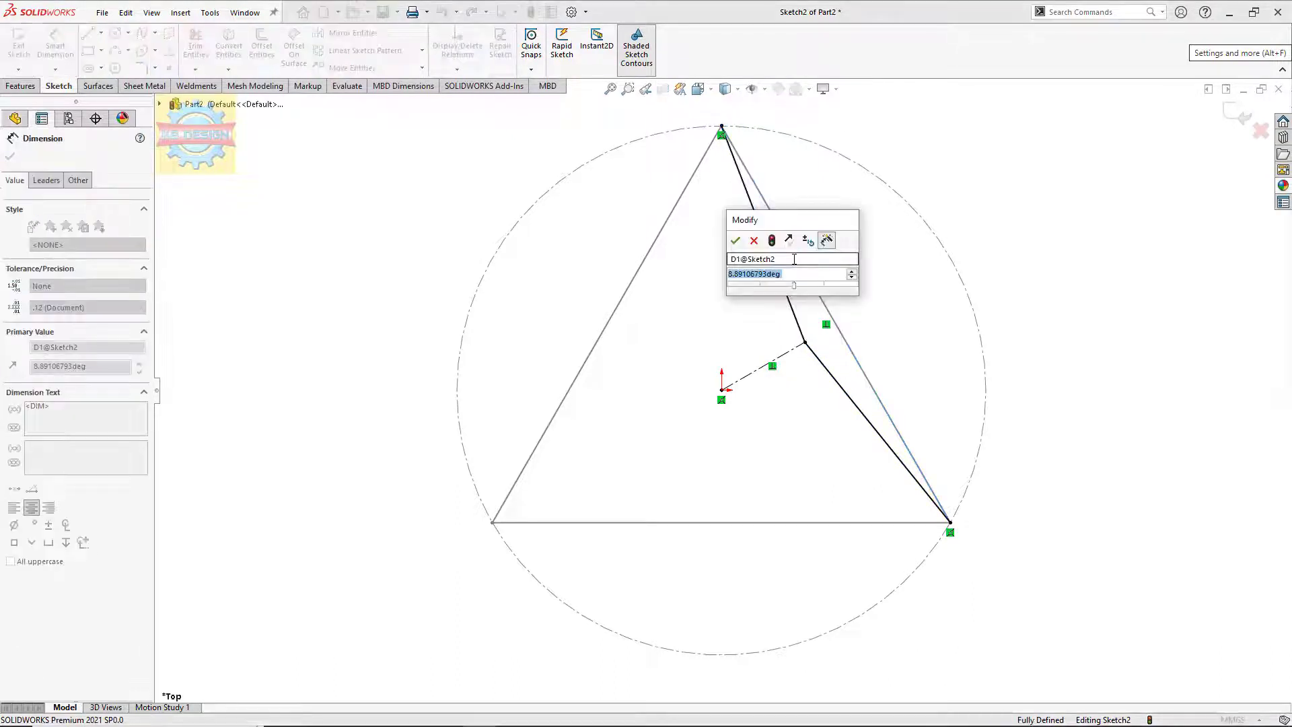
type("5")
key("Return")
key("Escape")
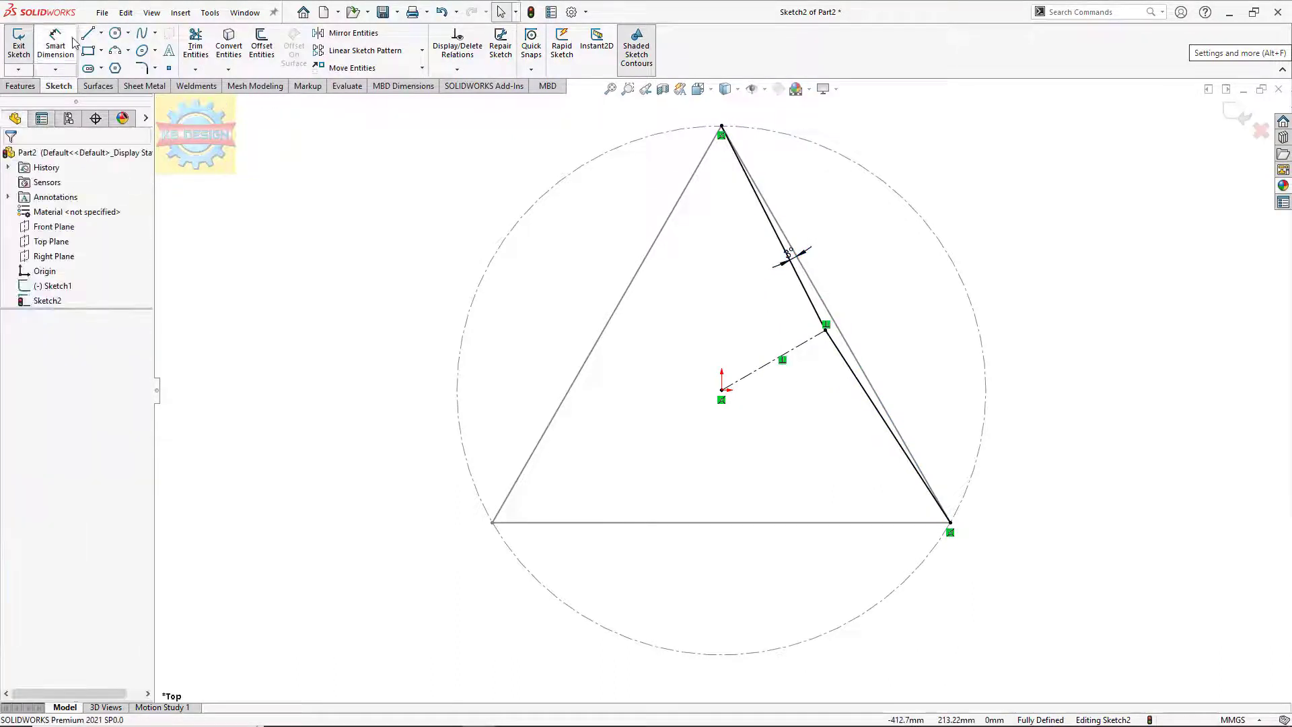
- Round the strut's bend with a 200 mm sketch fillet and exit the sketch
left_click(141, 68)
type("100")
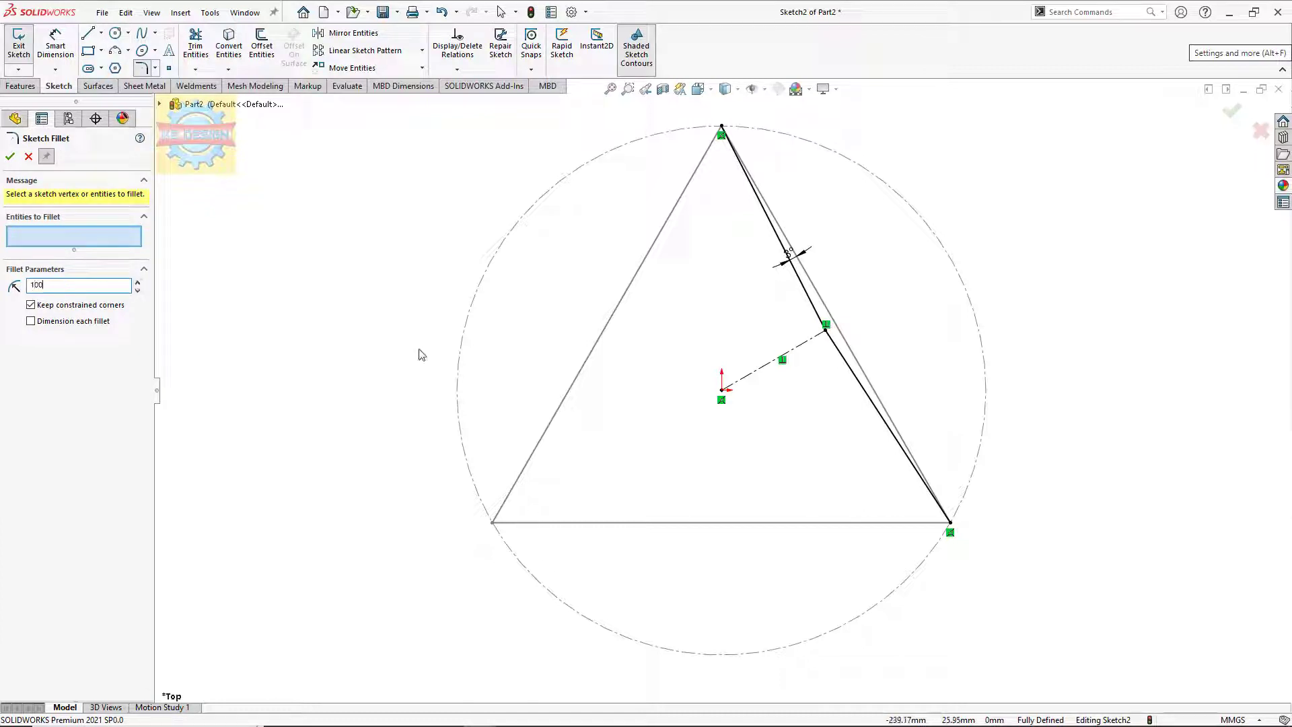
left_click(827, 334)
left_click(822, 327)
scroll(841, 340, "down", 5)
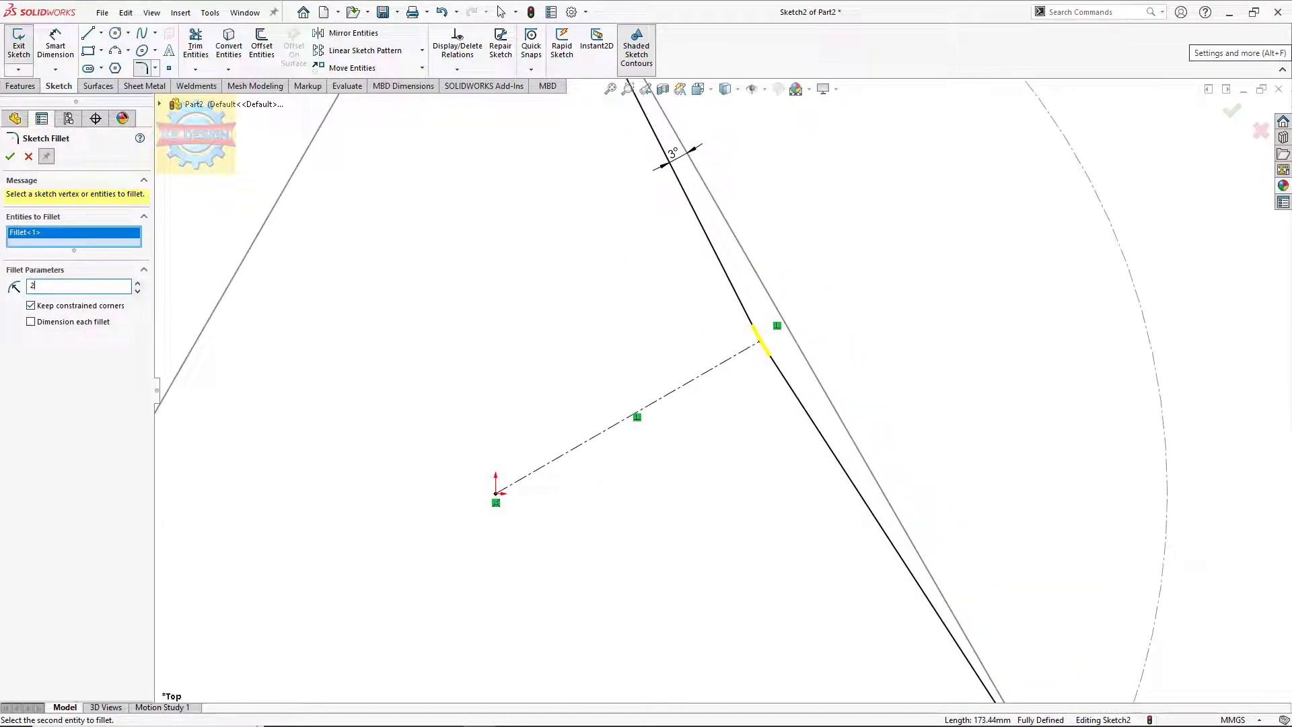
left_click(11, 156)
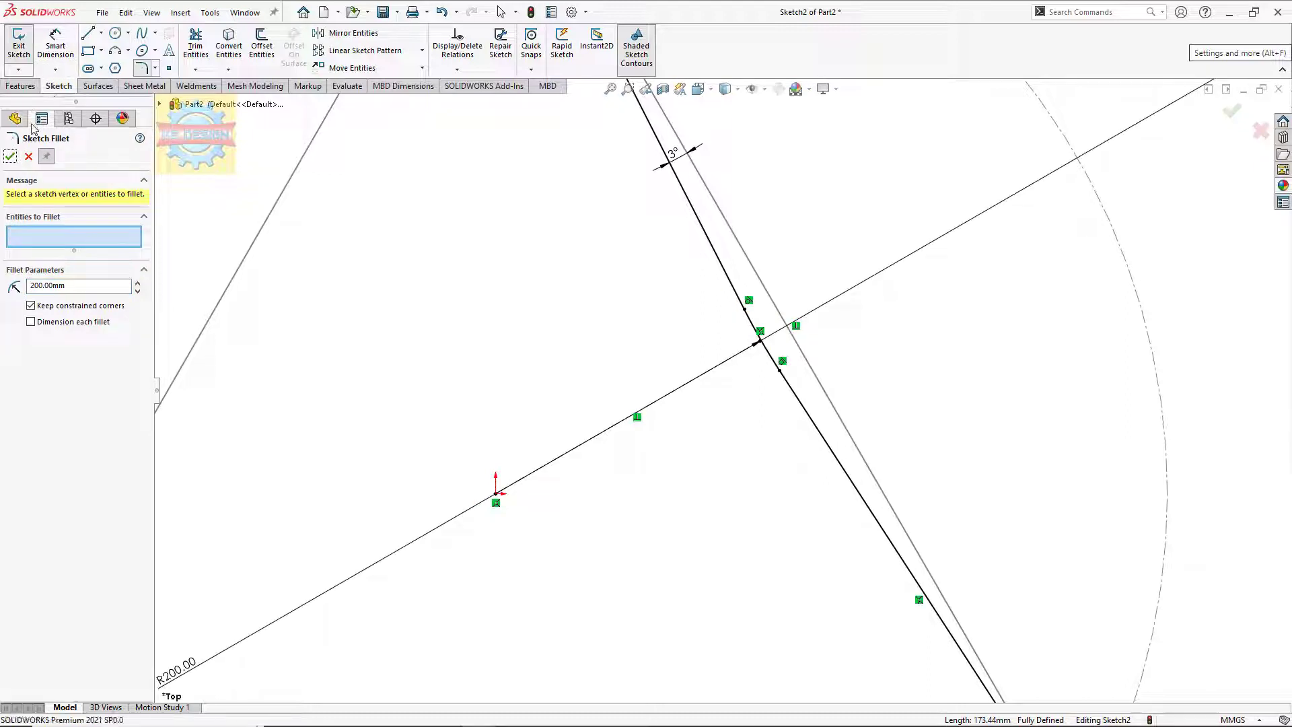
left_click(29, 159)
left_click(19, 42)
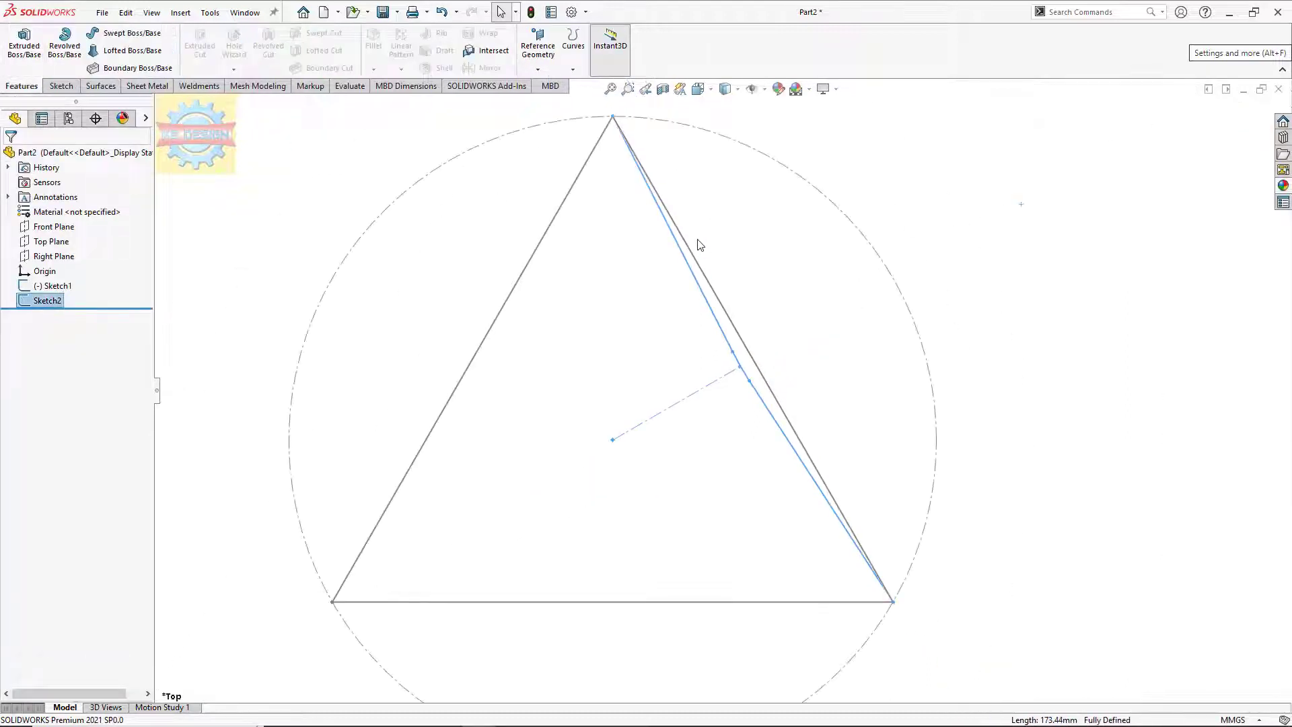
- Hide the triangle sketch and orbit to view the strut in 3D
left_click(700, 267)
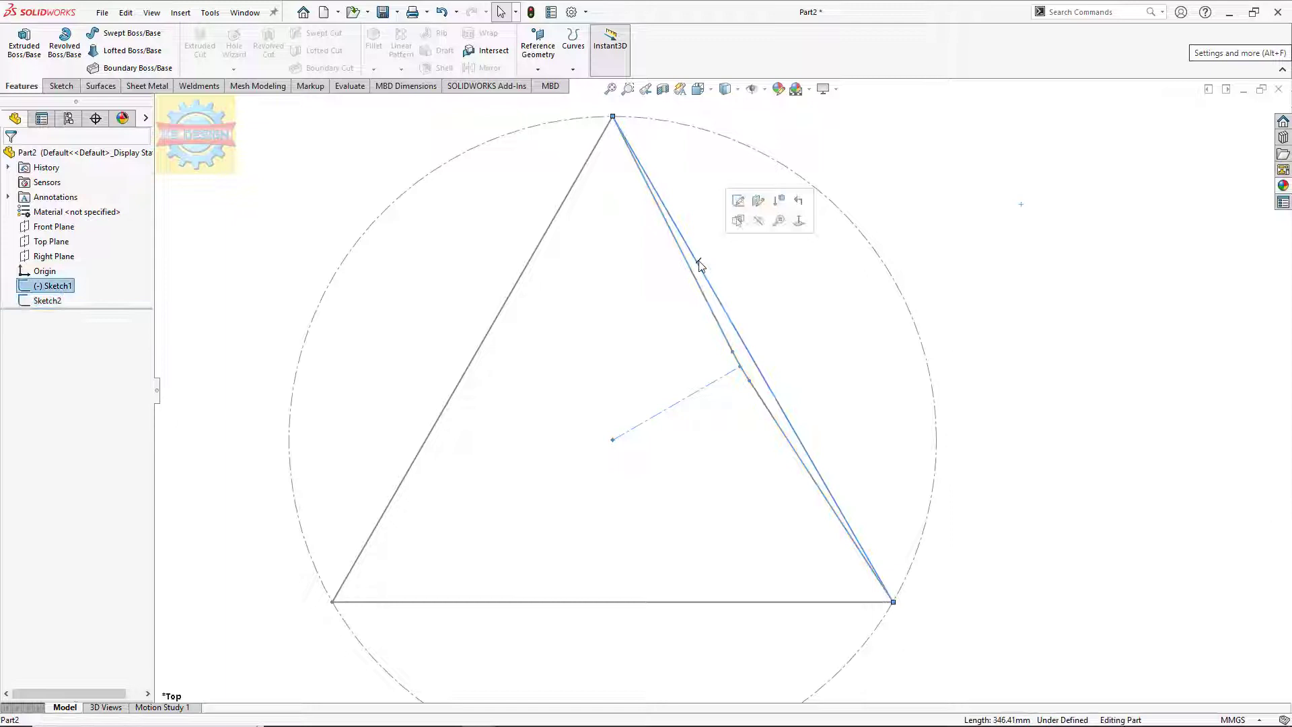
left_click(763, 227)
middle_click_drag(757, 283, 778, 164)
mouse_move(886, 409)
middle_mouse_down()
mouse_move(753, 303)
mouse_move(773, 346)
middle_mouse_up()
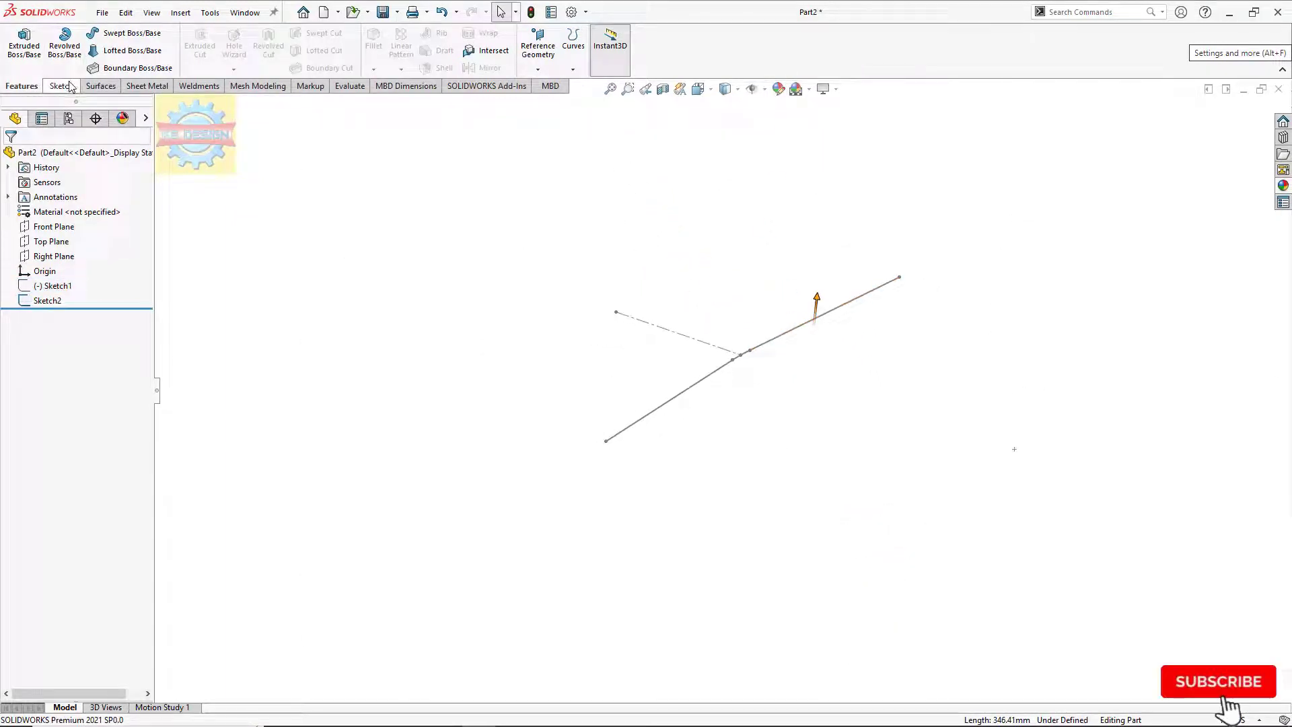
- Surface-extrude the strut sketch to a depth of 200 mm
left_click(99, 86)
left_click(22, 44)
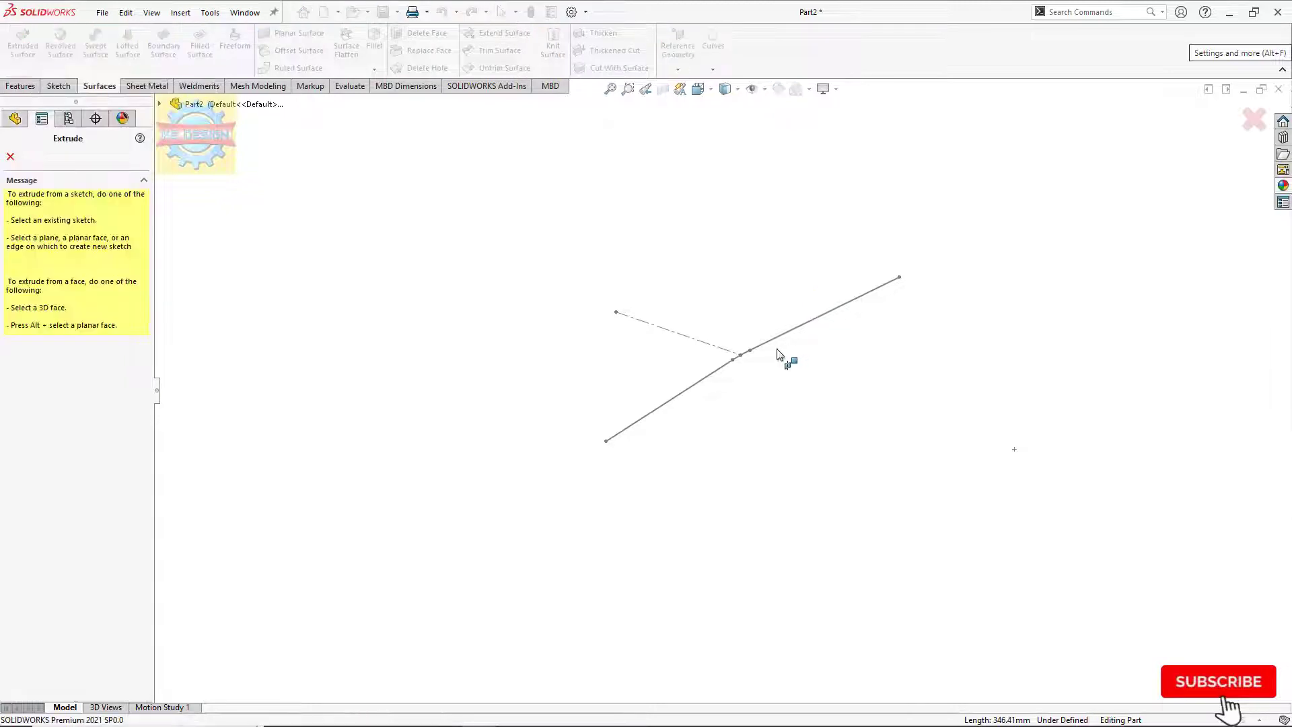
left_click(712, 378)
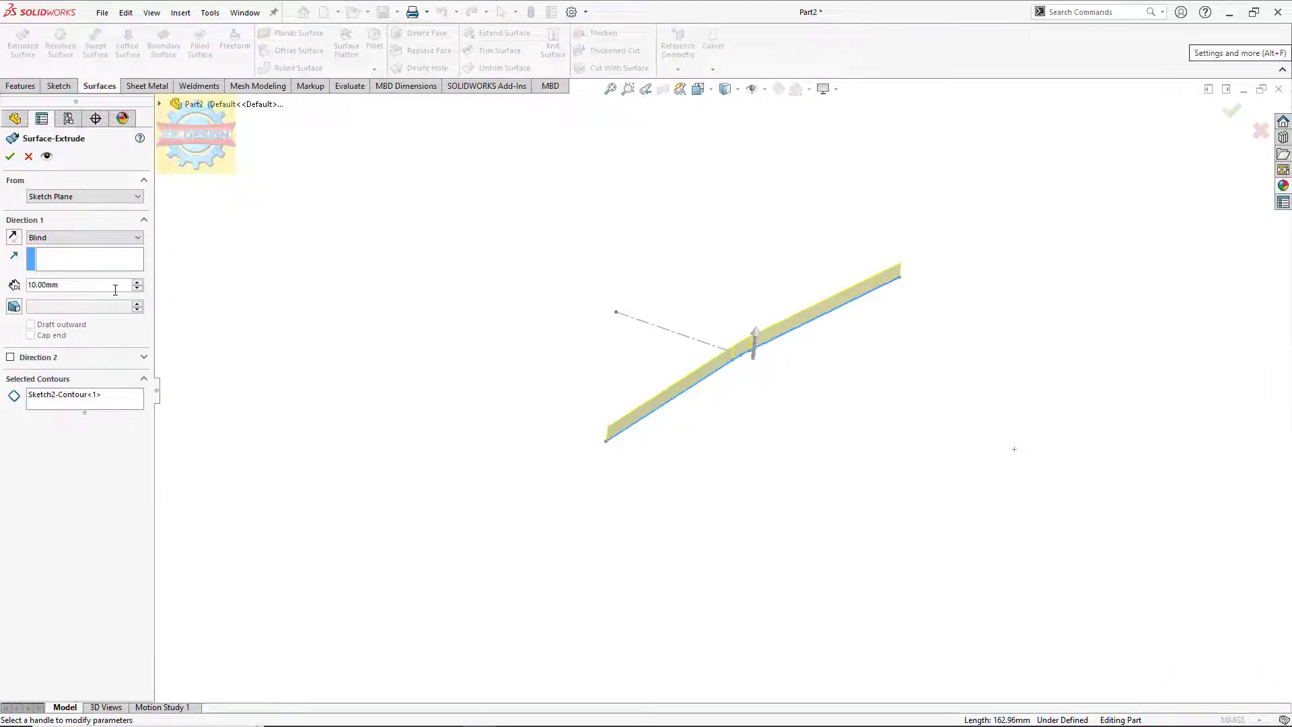
type("200")
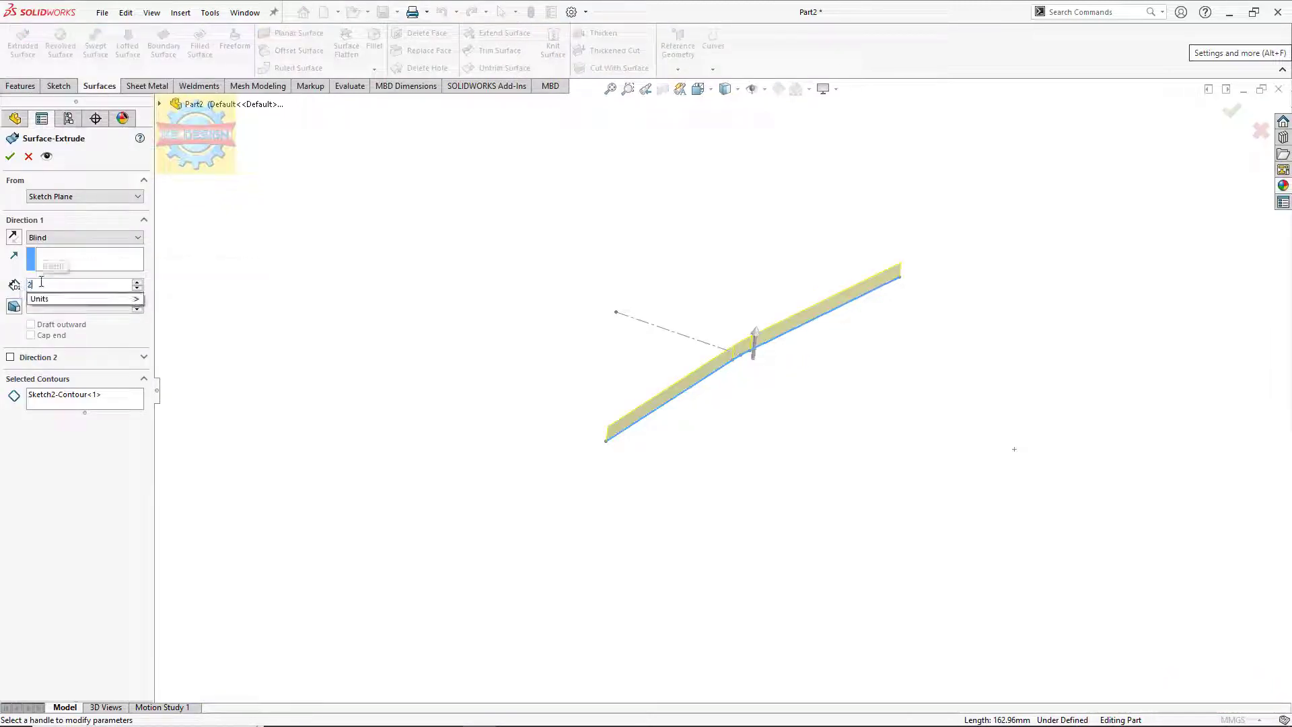
key("Return")
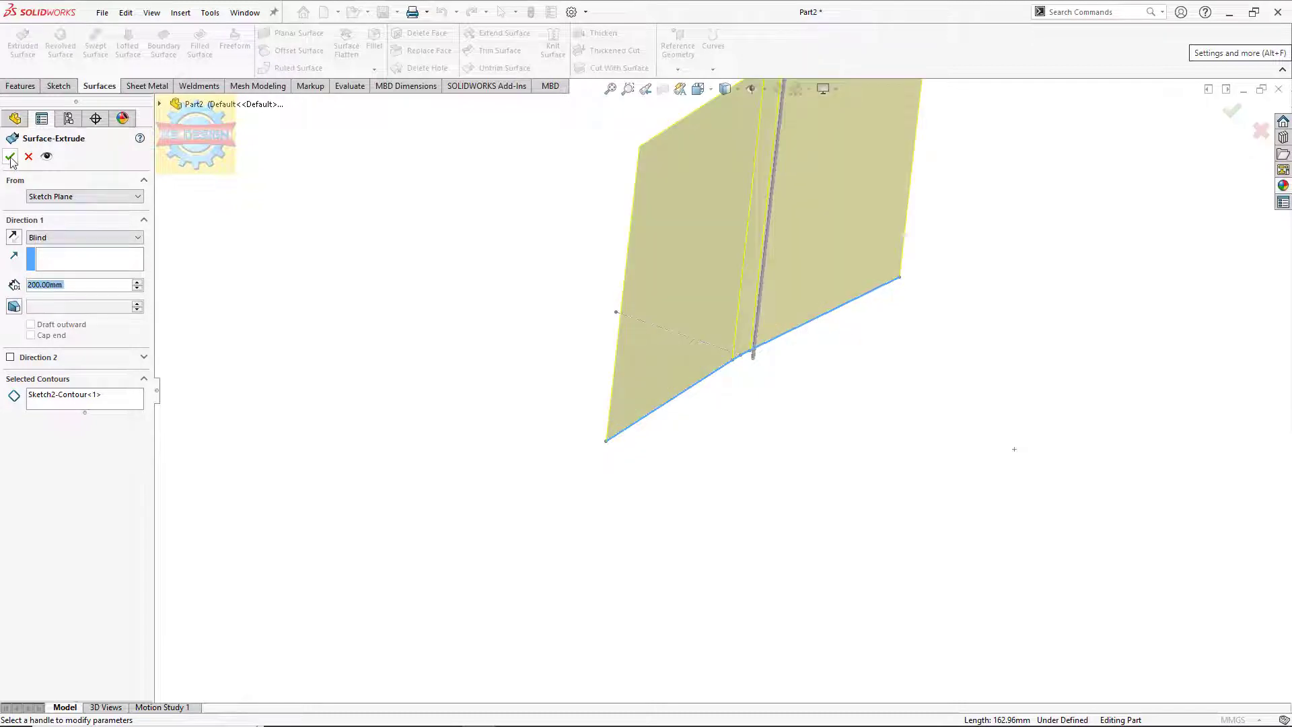
left_click(10, 157)
middle_click_drag(554, 321, 511, 245)
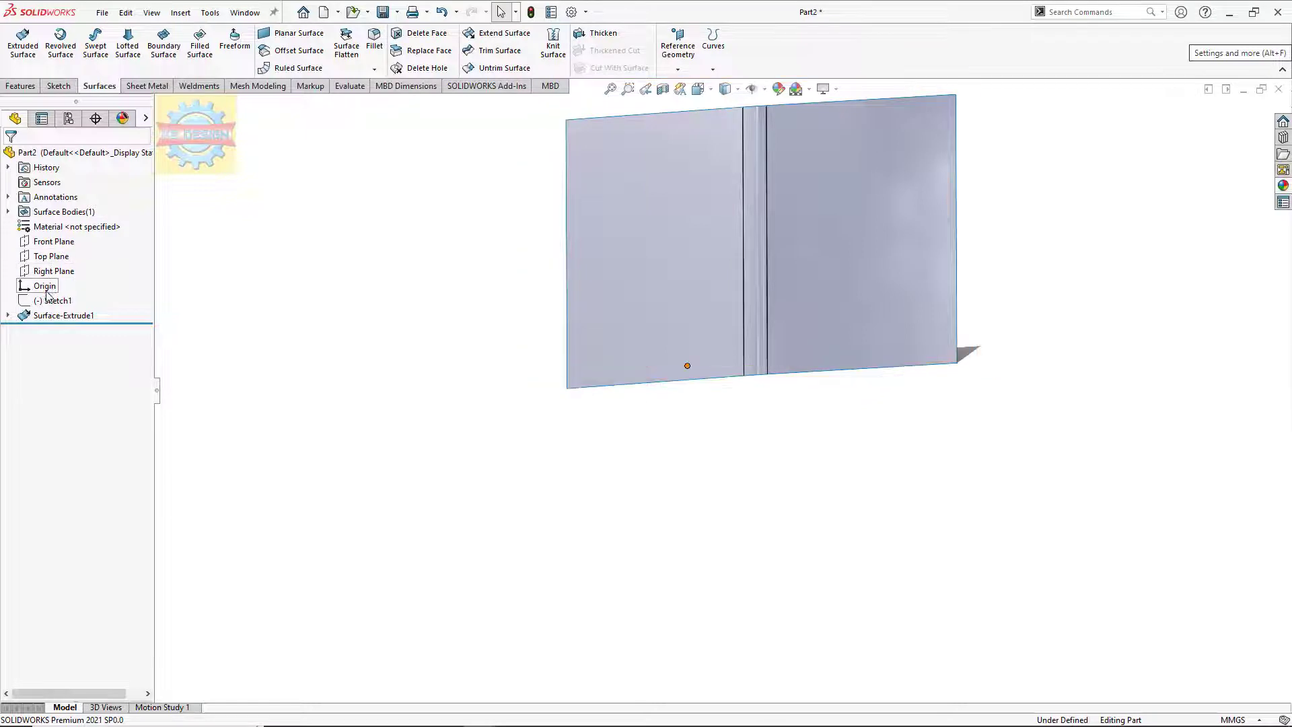
- Create reference plane Plane1 through a triangle edge (Line3 of Sketch1) and the Top Plane
middle_click_drag(493, 337, 531, 379)
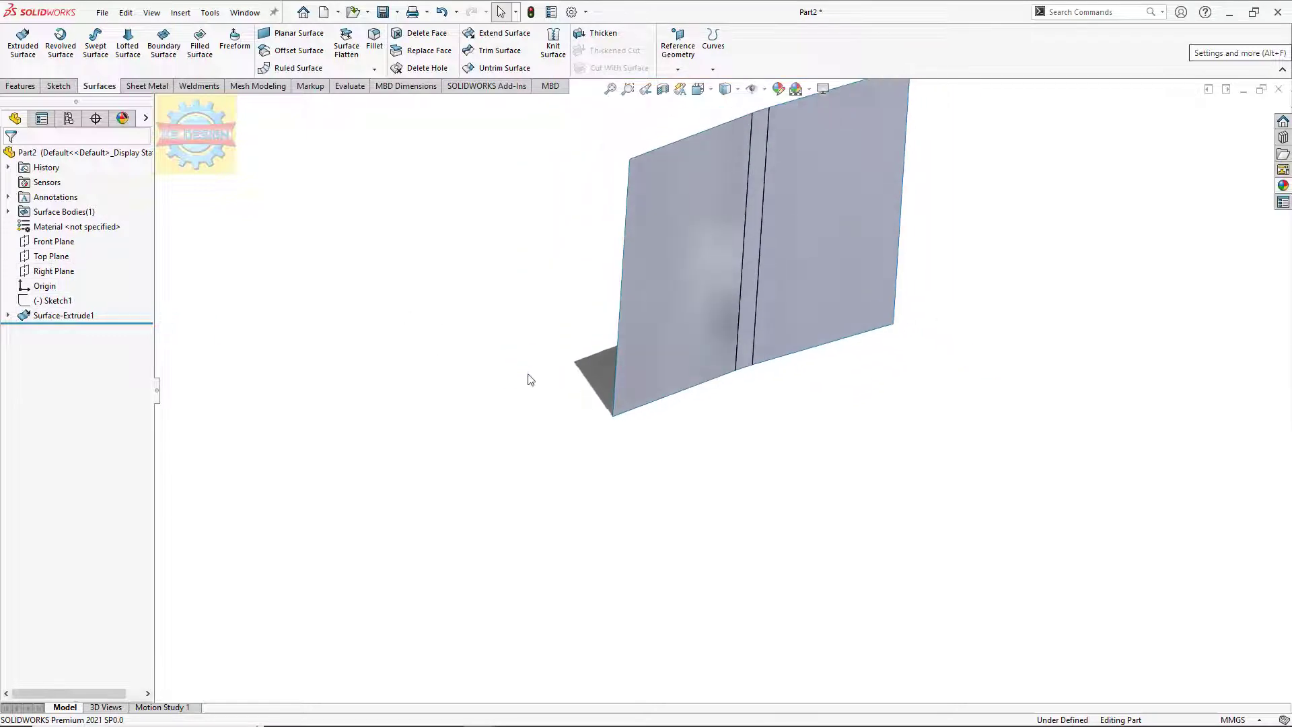
left_click(53, 300)
left_click(206, 300)
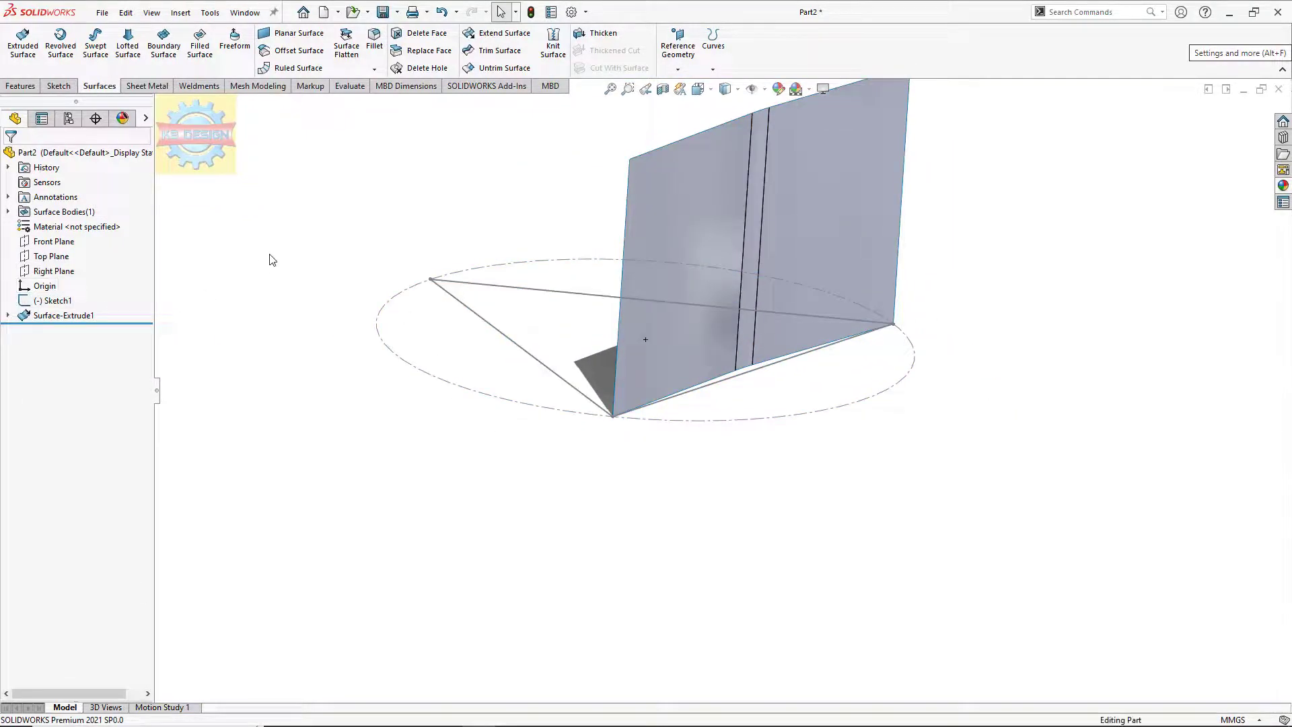
left_click(678, 47)
left_click(687, 86)
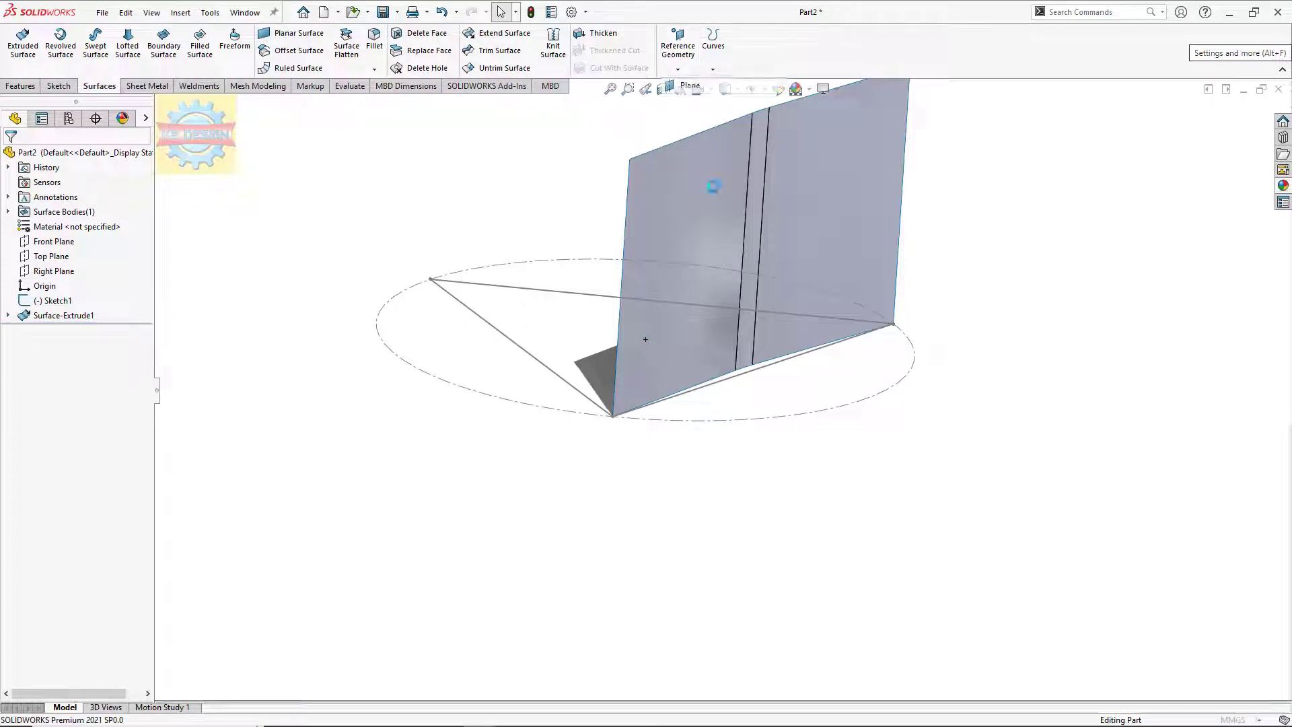
left_click(748, 378)
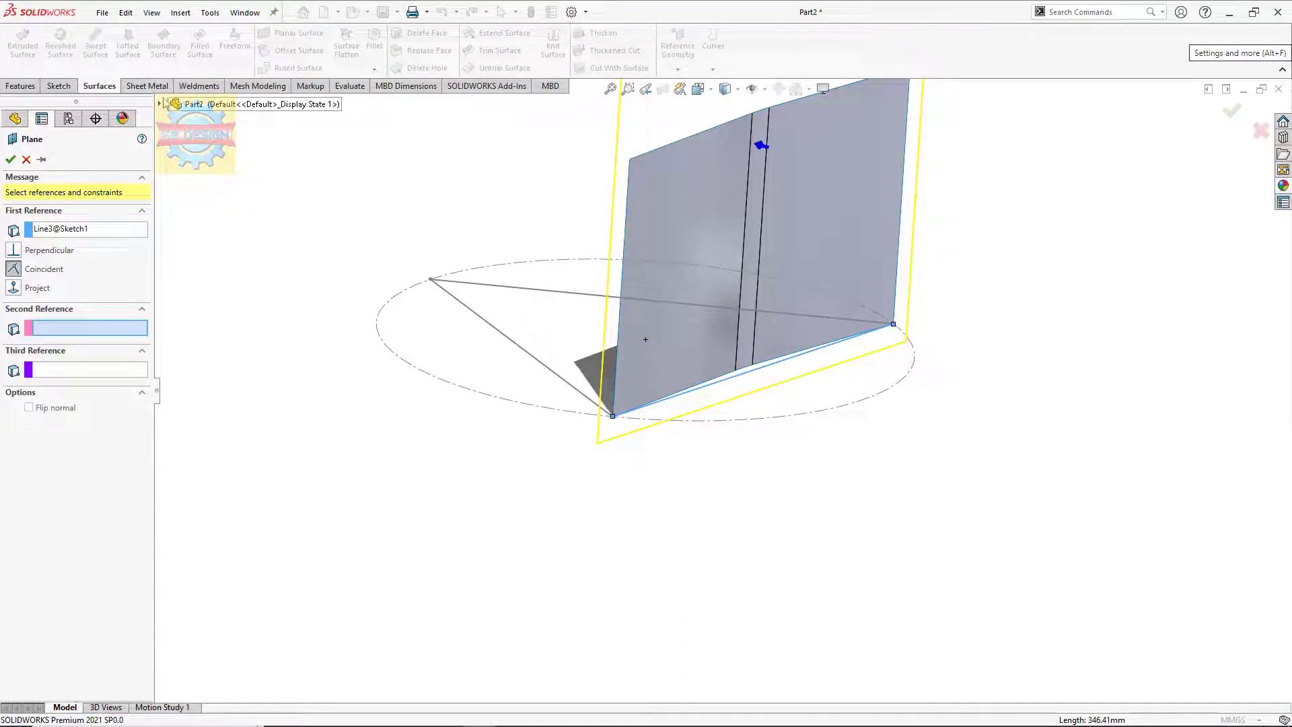
left_click(209, 104)
left_click(232, 208)
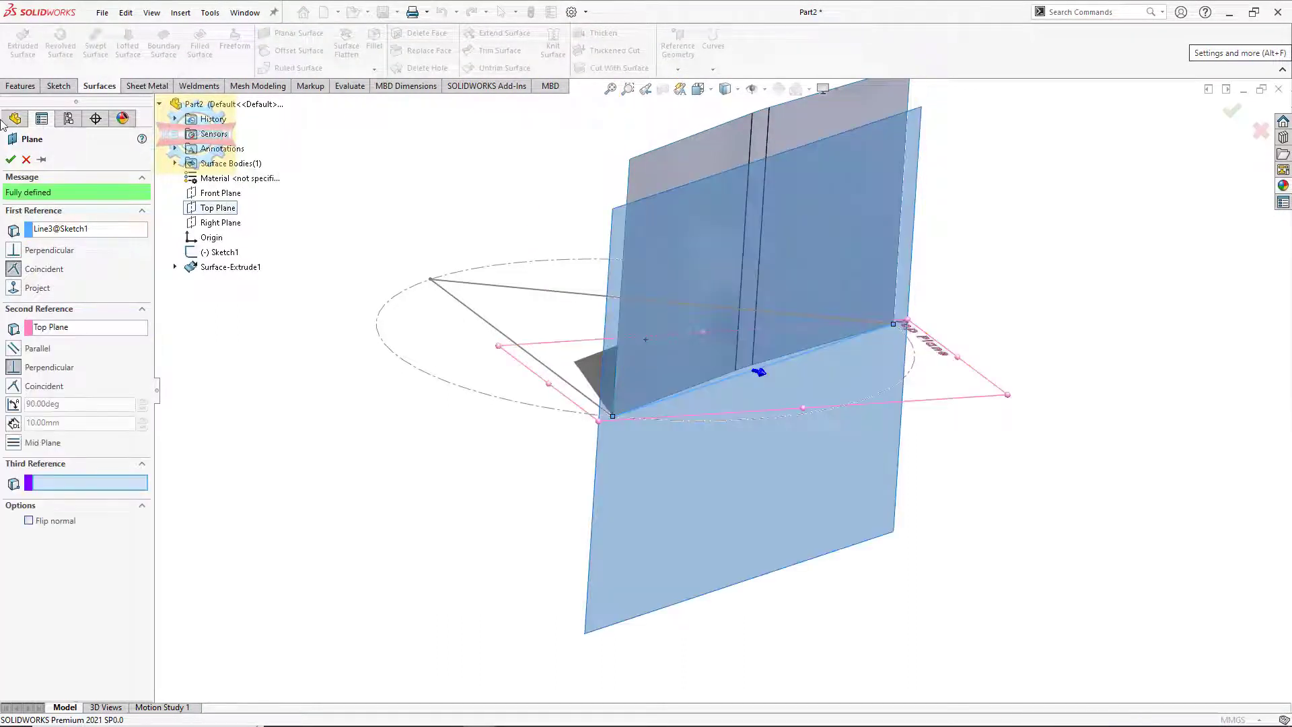
left_click(12, 159)
left_click(59, 86)
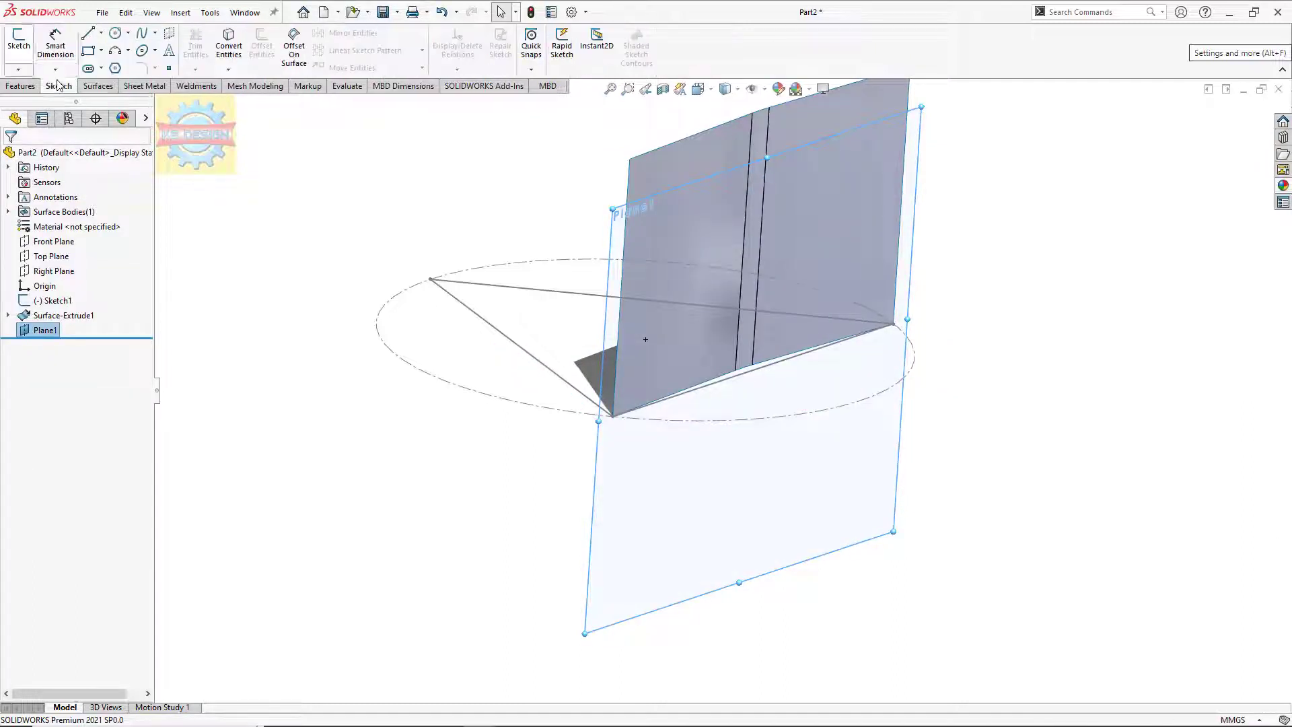
- On Plane1, draw a small center rectangle on the vertical axis above the origin
left_click(24, 63)
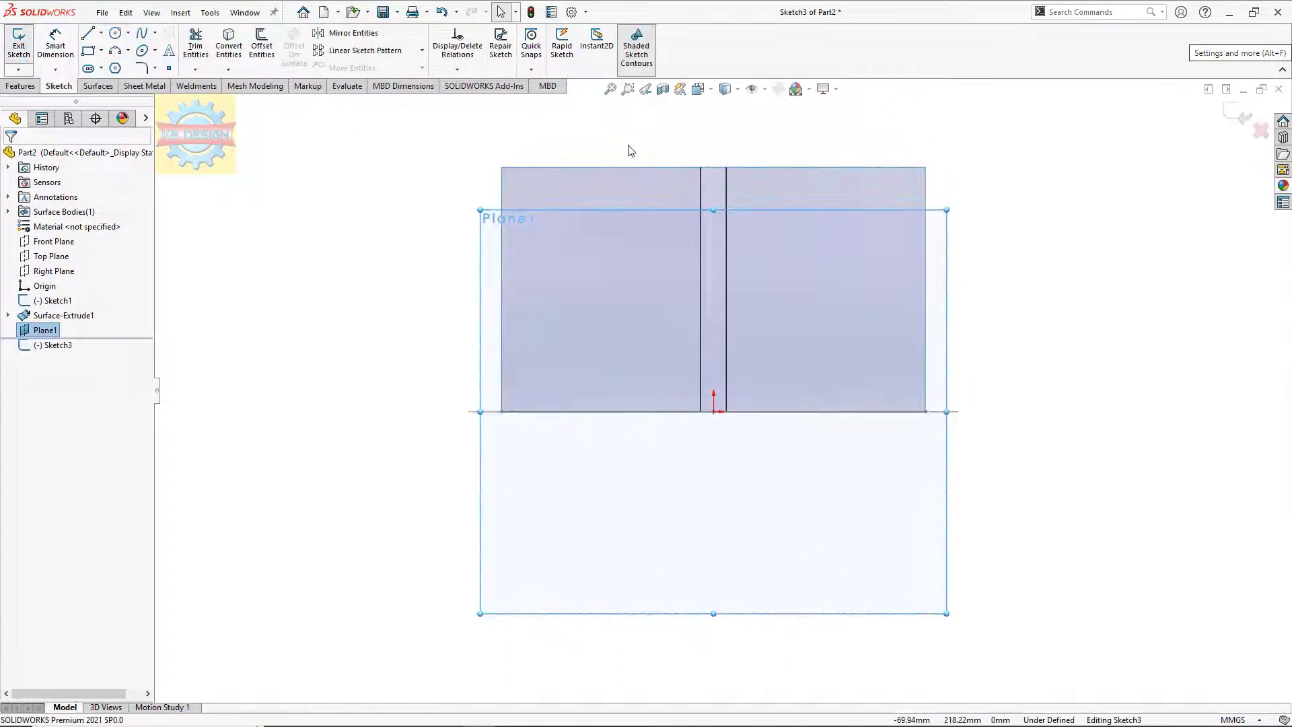
left_click(102, 52)
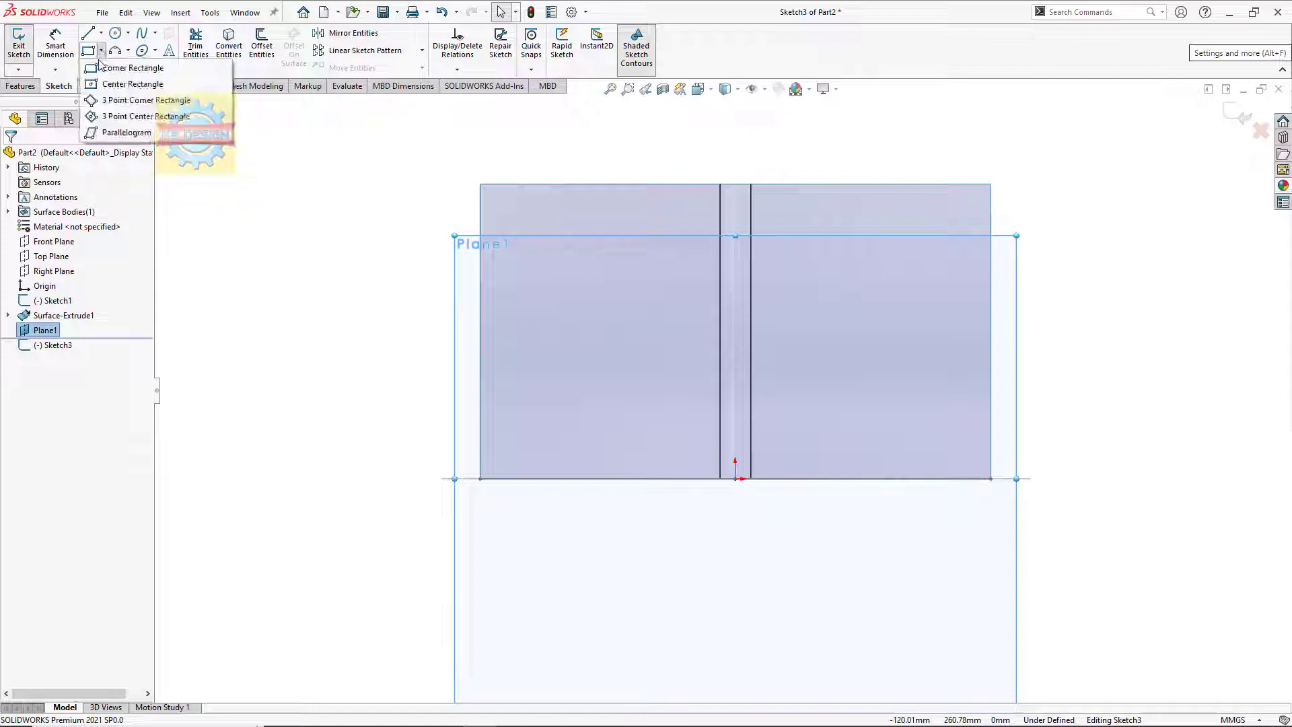
left_click(124, 81)
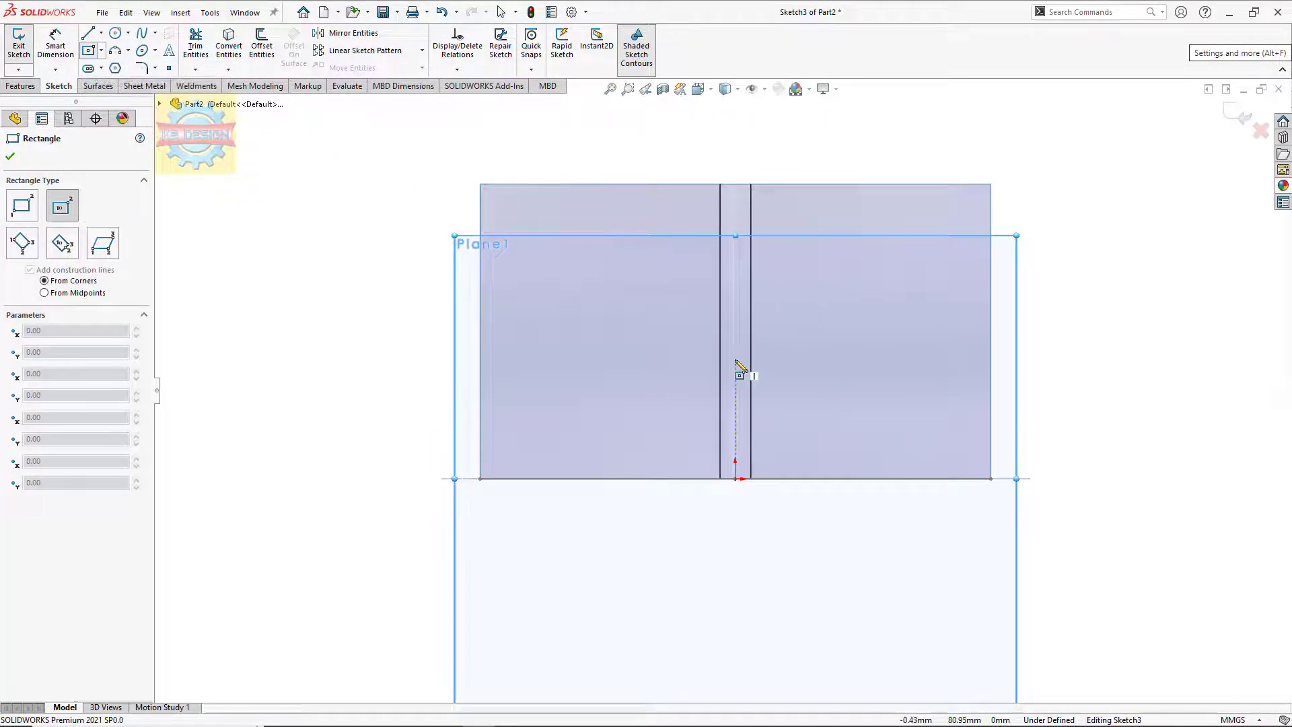
left_click(734, 359)
left_click(764, 345)
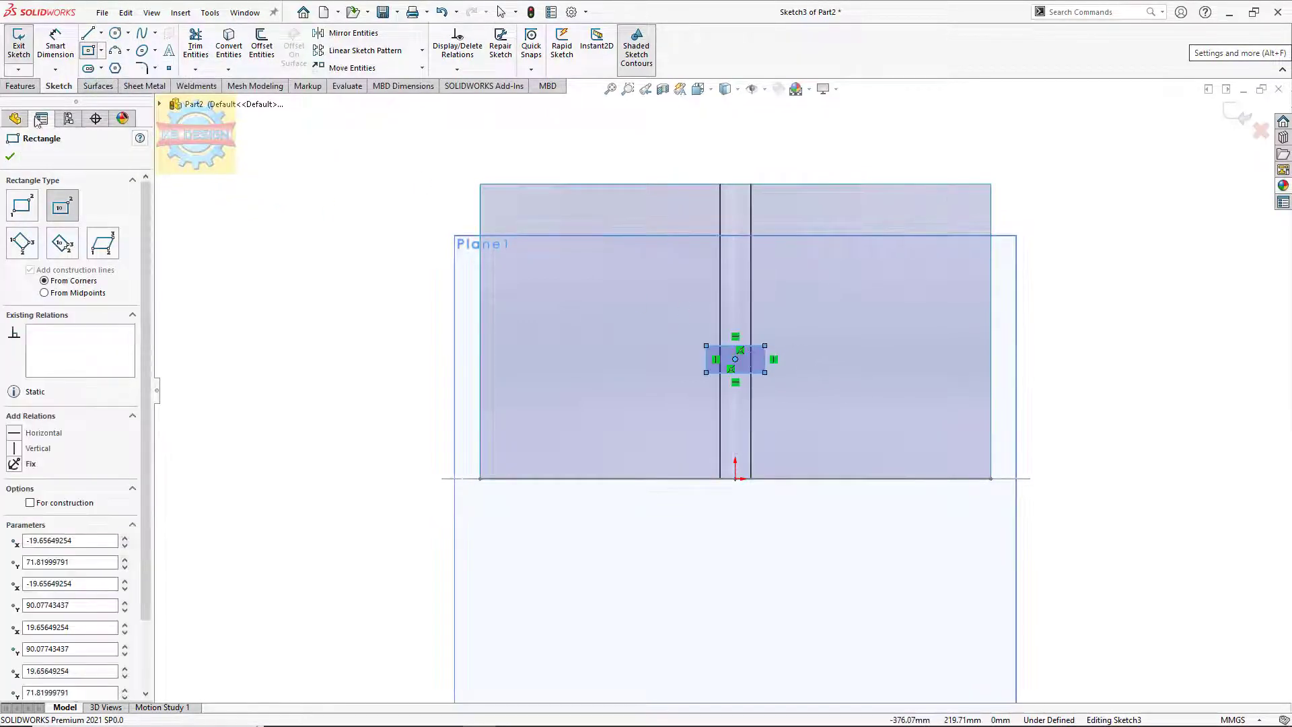
- Add a vertical centerline from the origin to the rectangle's centre
left_click(100, 35)
left_click(118, 60)
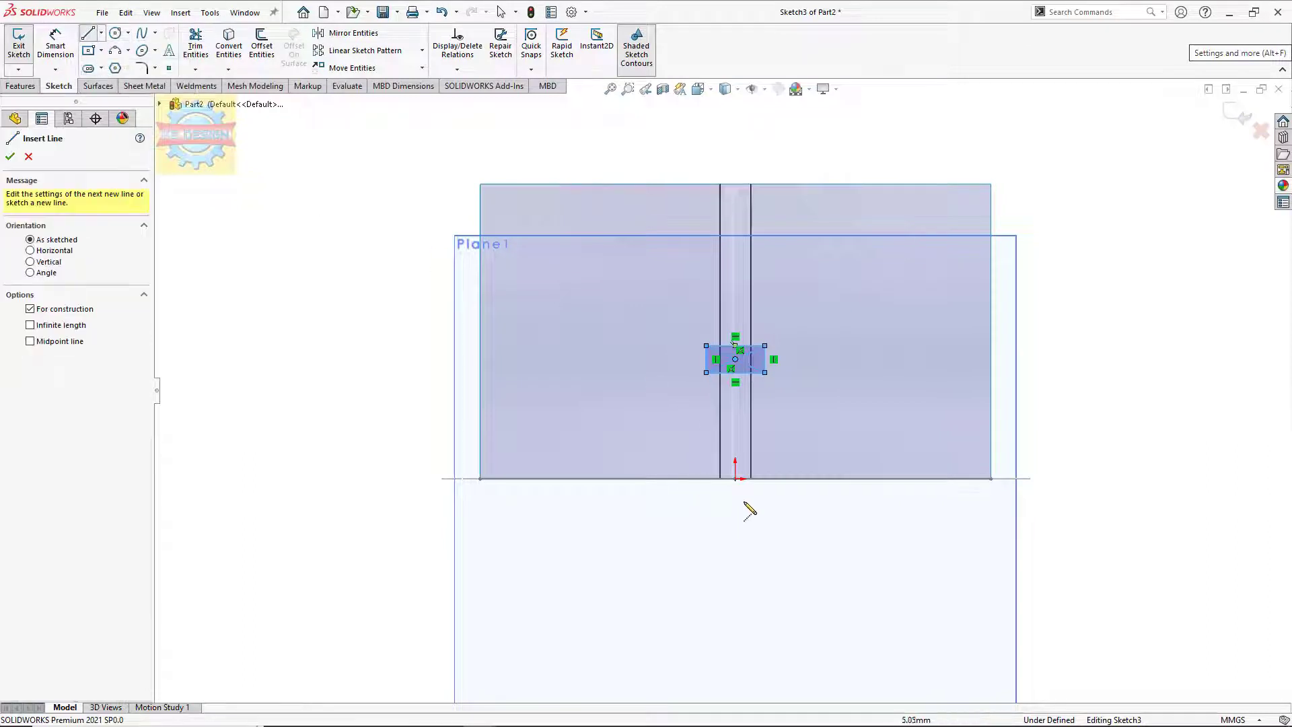
left_click(736, 479)
left_click(736, 358)
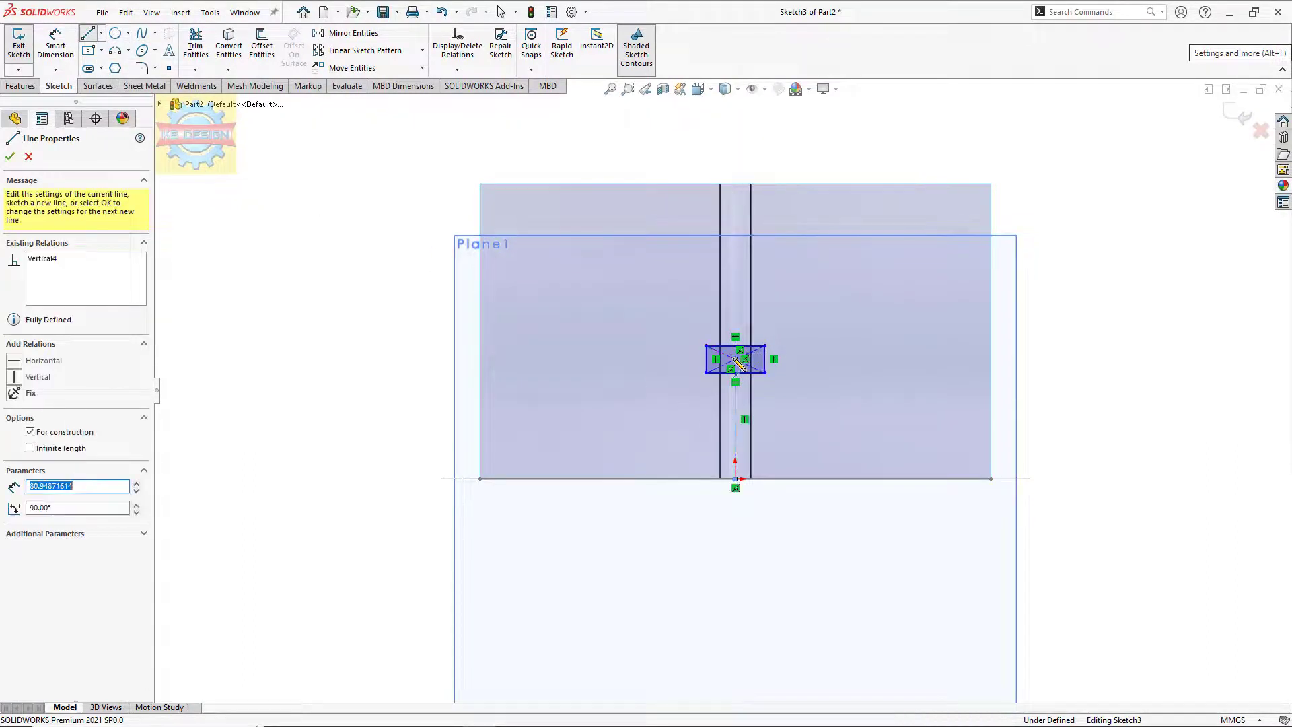
key("Escape")
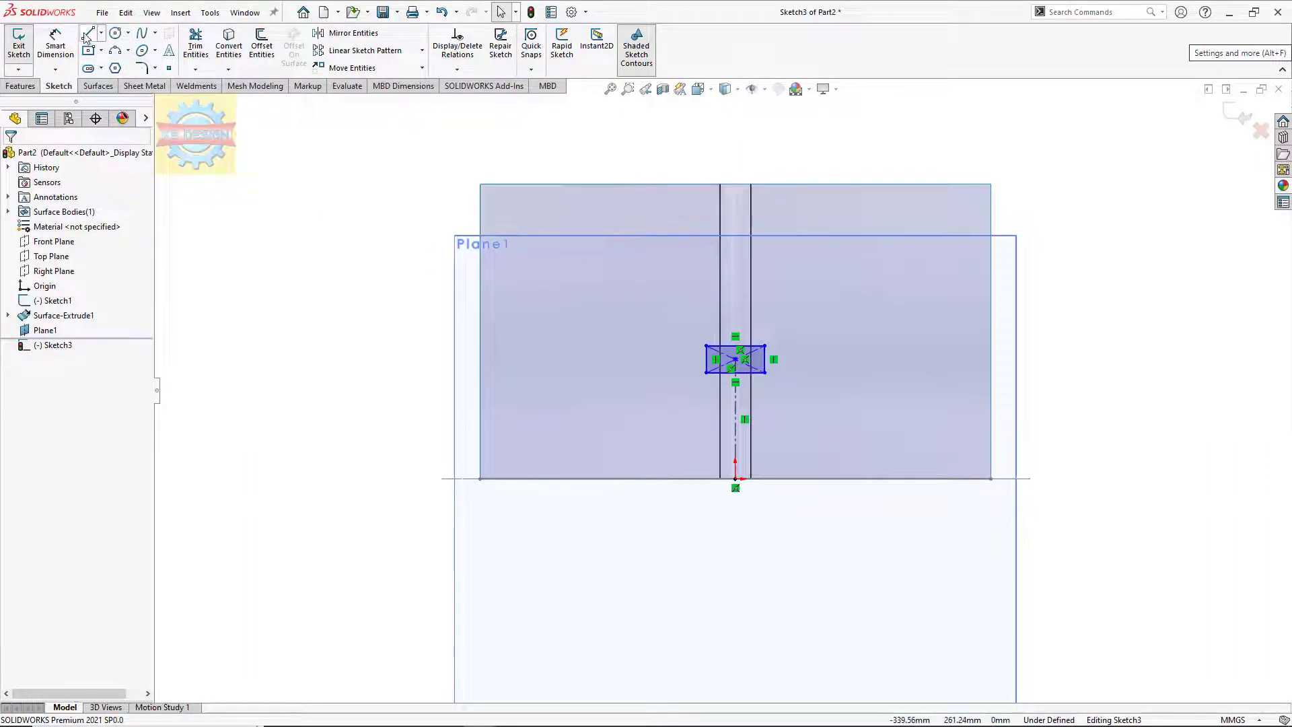
- Draw two sloping legs from the base ends up to the rectangle's bottom corners
left_click(86, 36)
left_click_drag(480, 479, 705, 373)
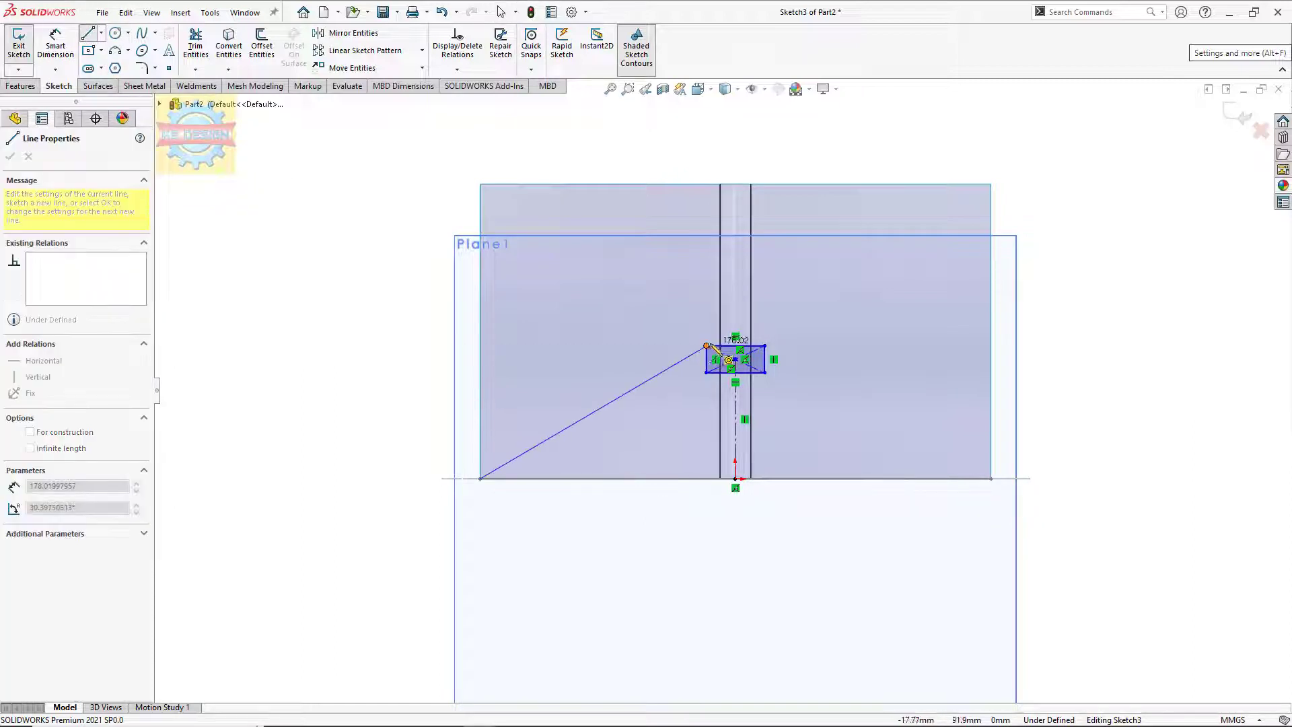
key("Escape")
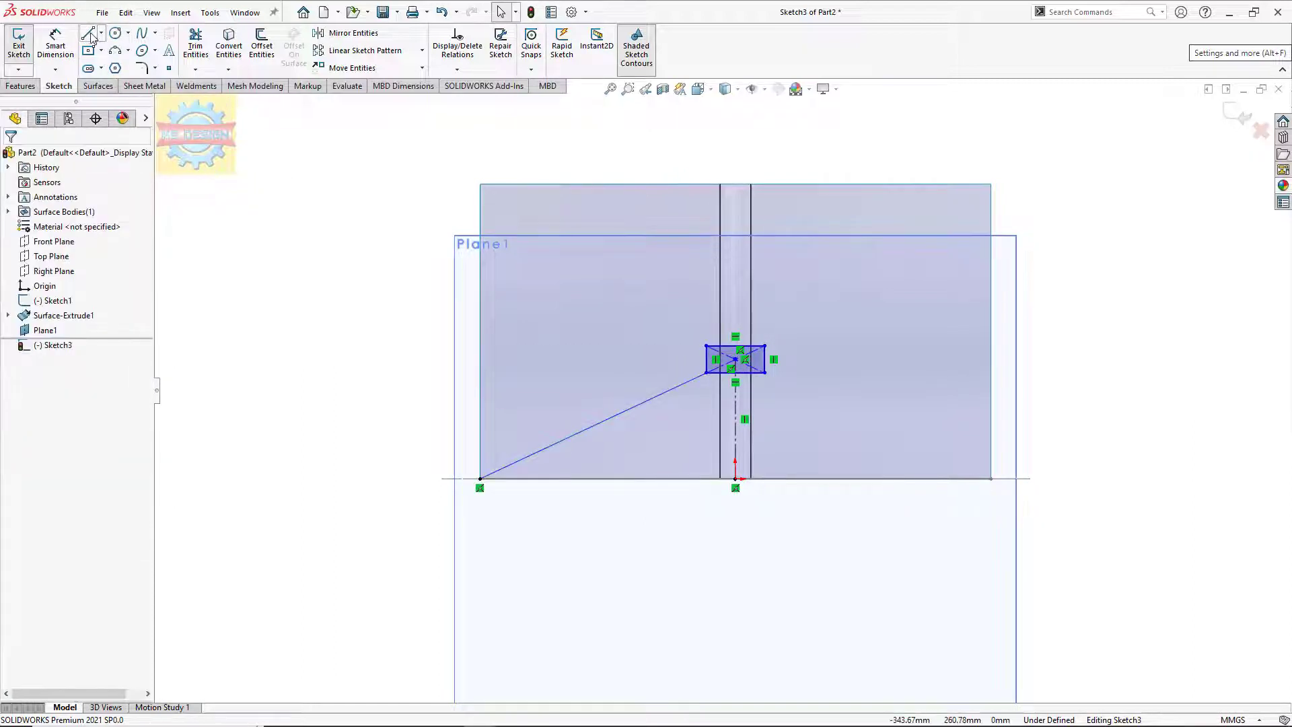
left_click(86, 34)
left_click_drag(765, 372, 990, 479)
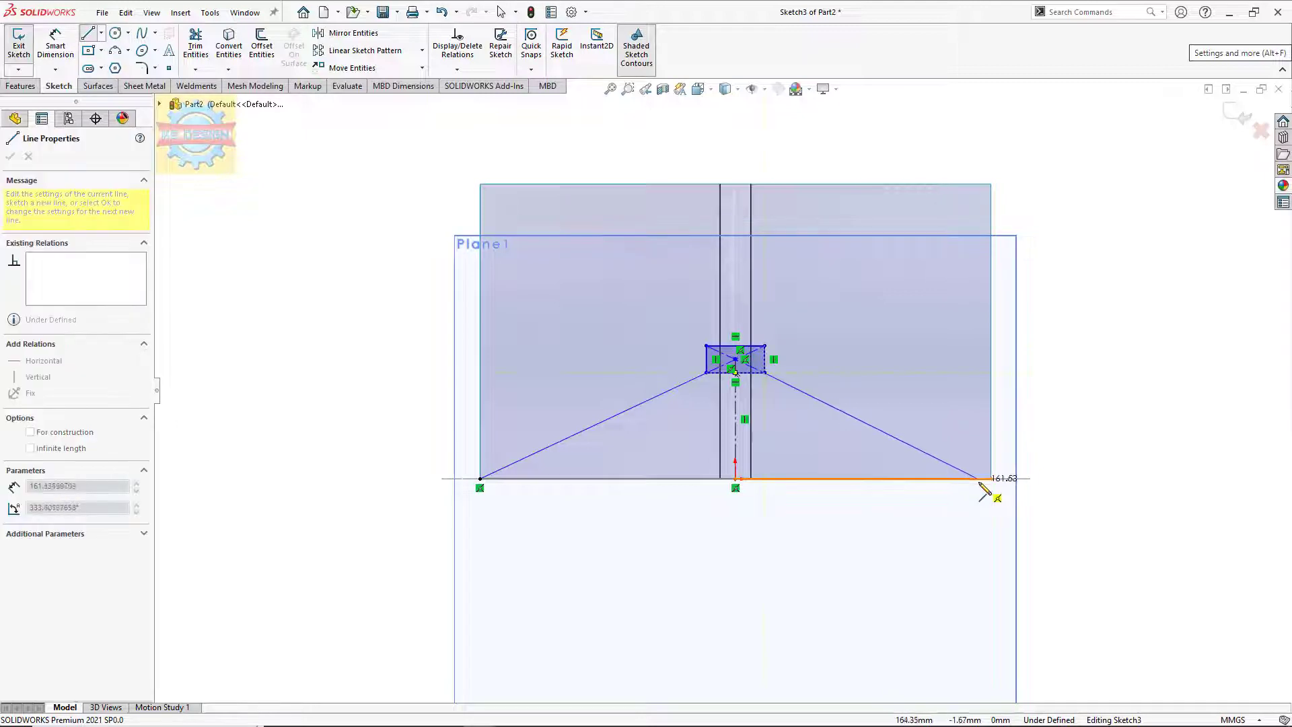
key("Escape")
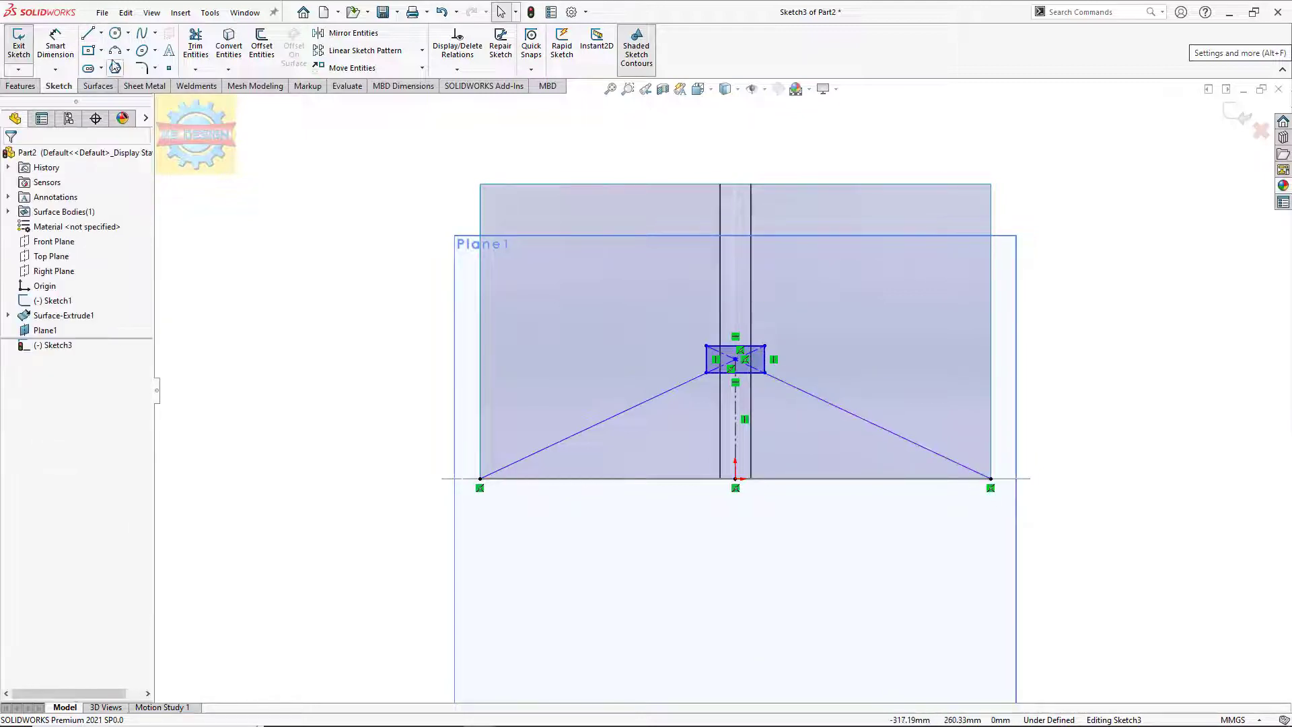
left_click(55, 43)
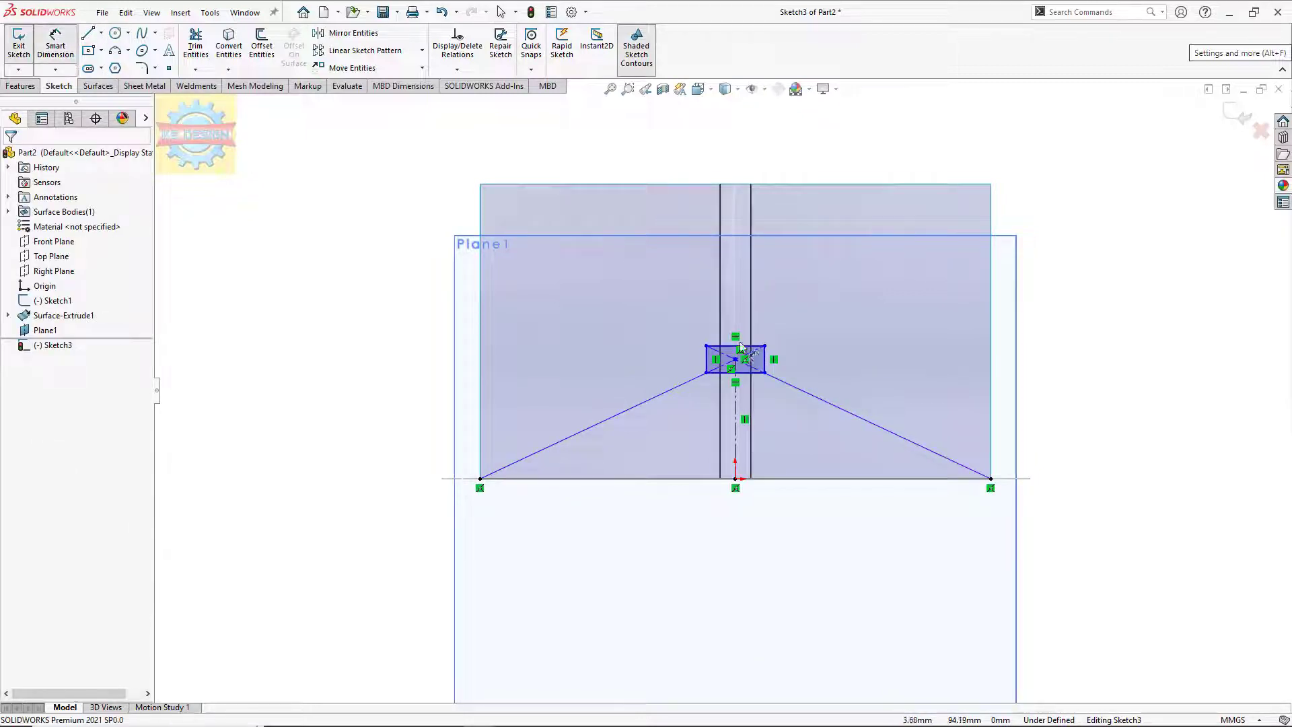
left_click(708, 363)
- Dimension the rectangle to 20 mm height and 30 mm width
left_click(667, 336)
key("Return")
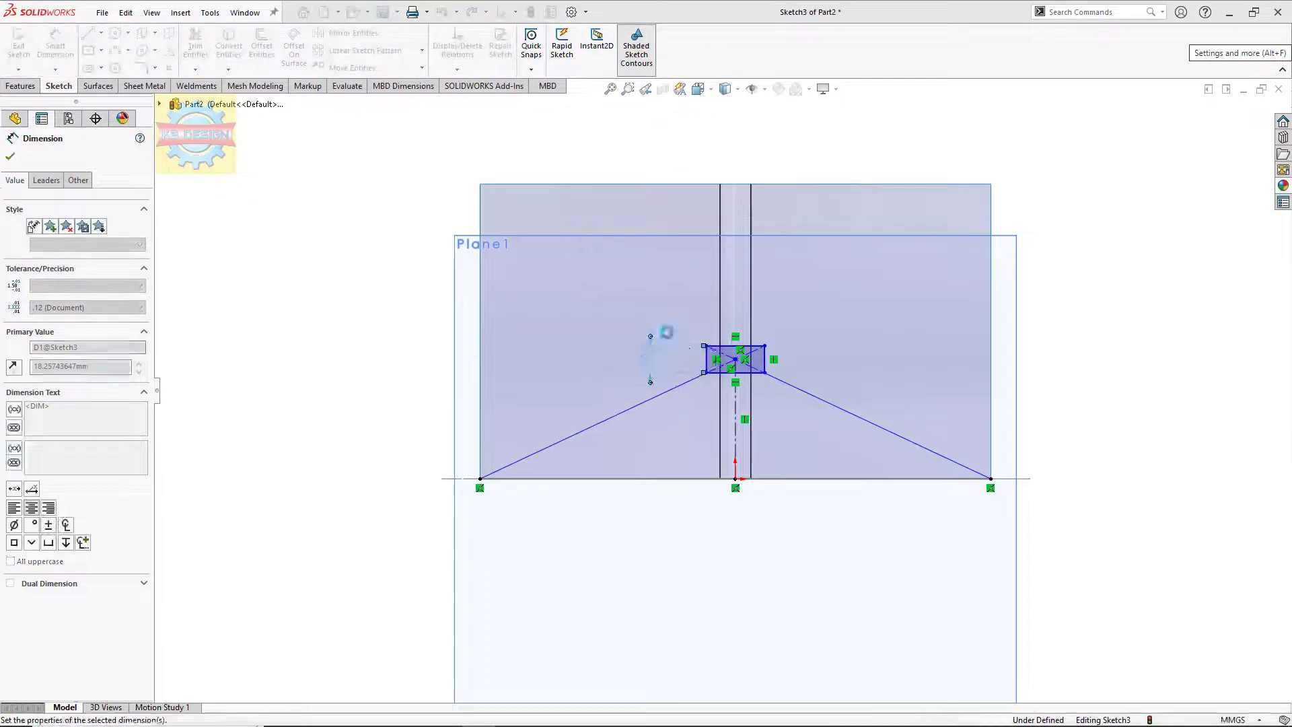
left_click(763, 344)
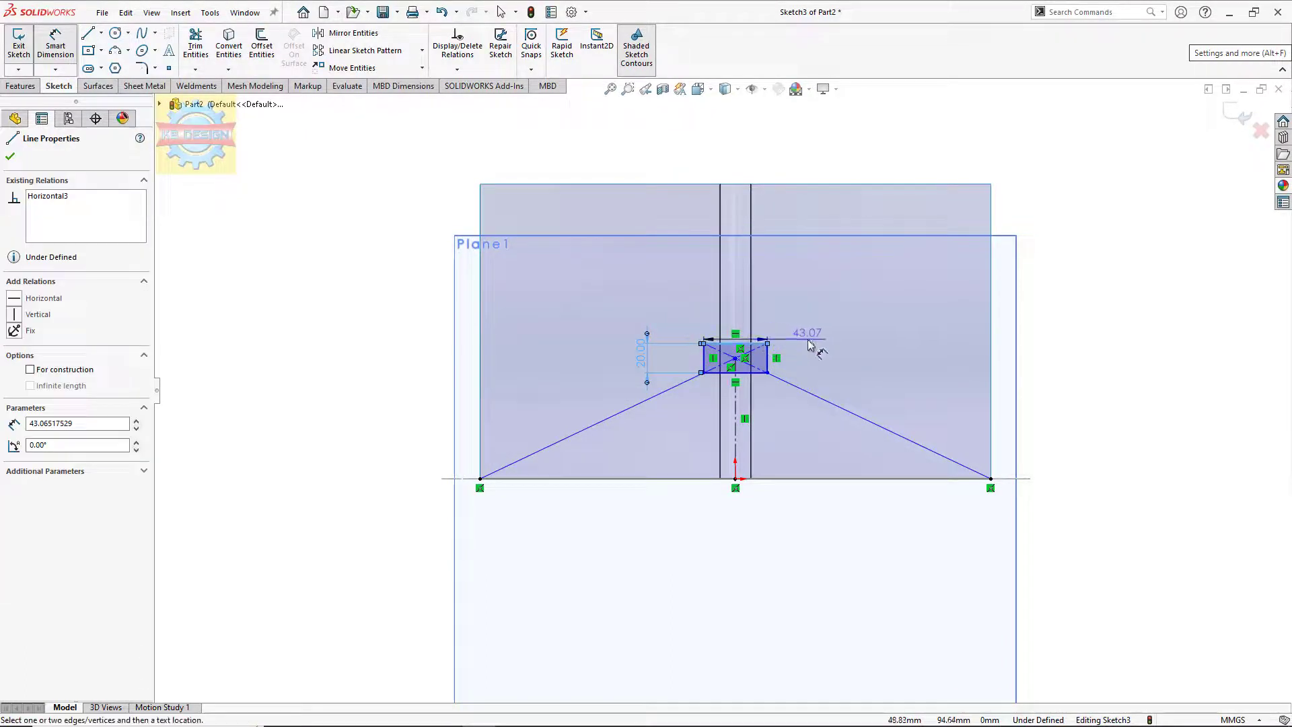
left_click(808, 333)
type("30")
key("Return")
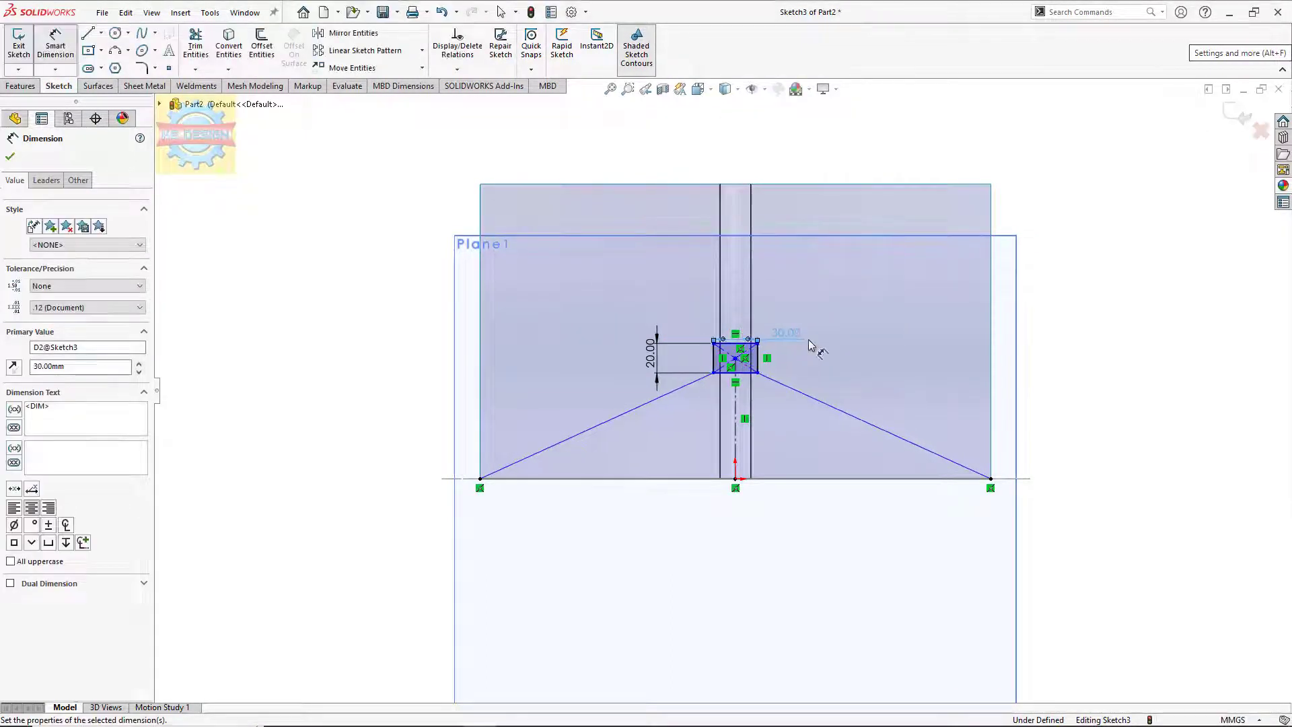
key("Escape")
scroll(809, 340, "down", 1)
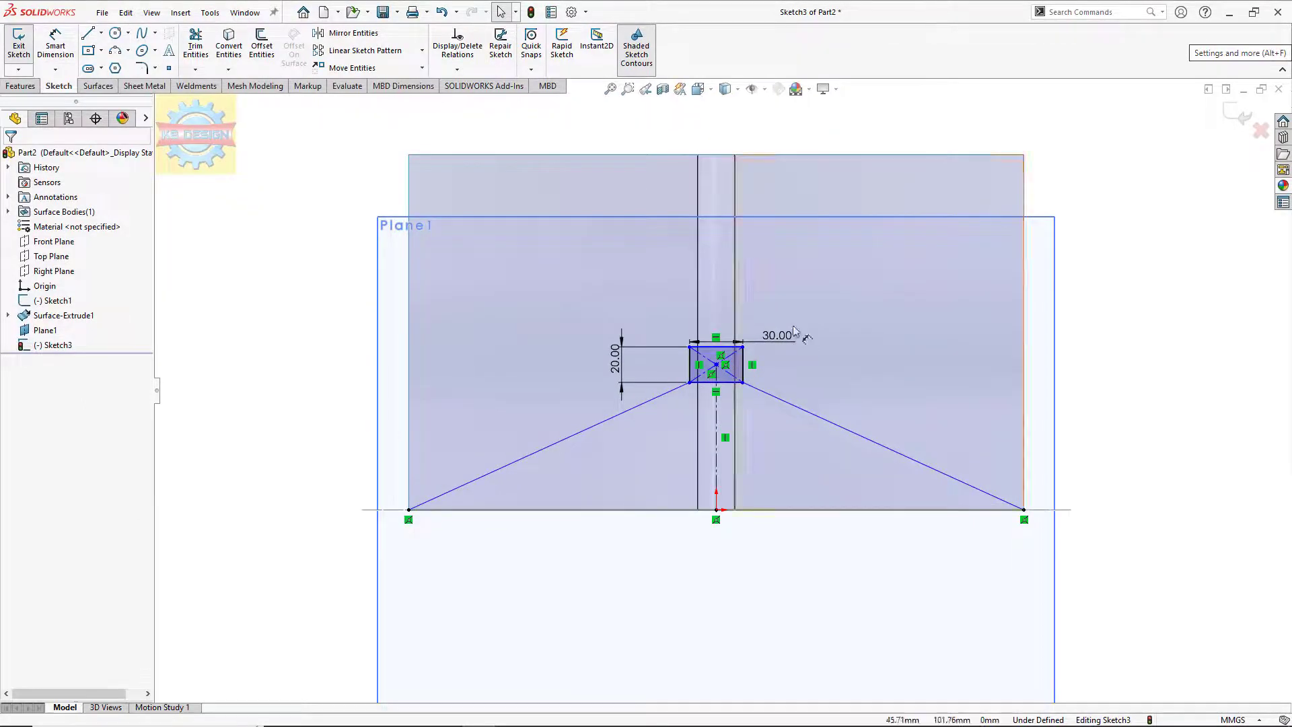
- Add a horizontal centerline through the rectangle extending to the right
left_click(102, 33)
left_click(113, 62)
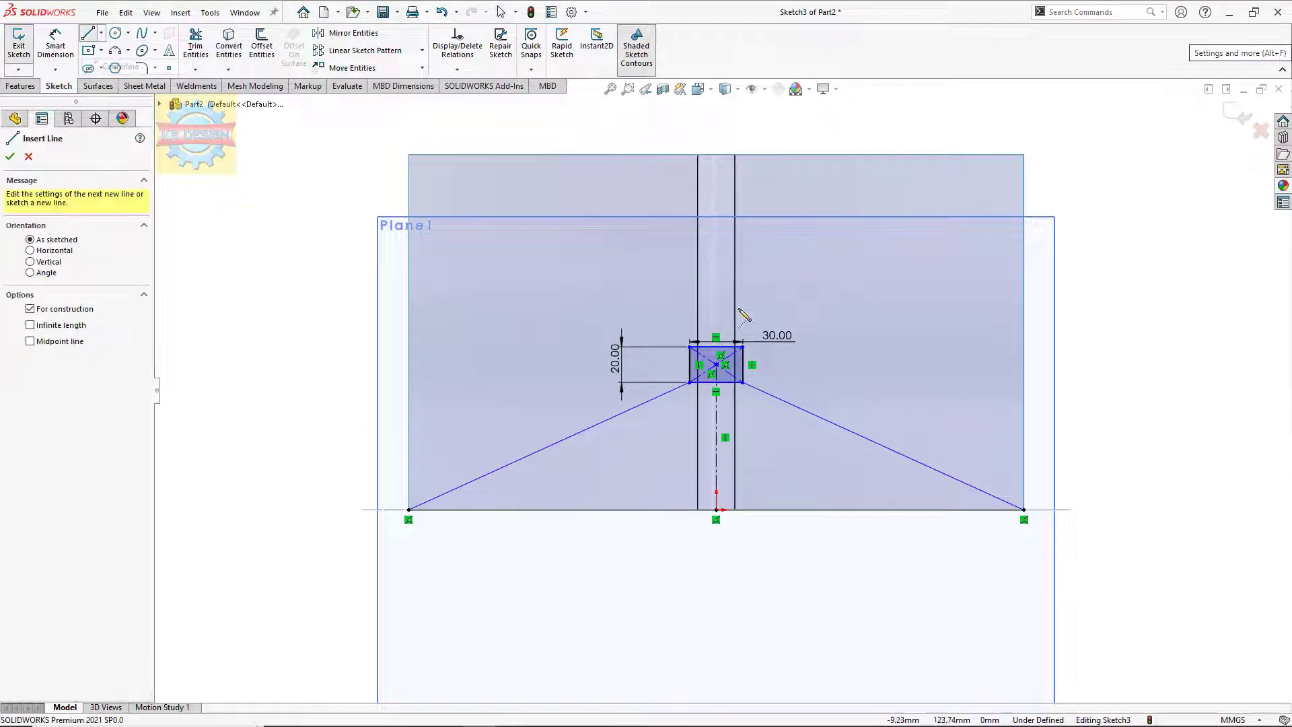
left_click(743, 364)
left_click(821, 364)
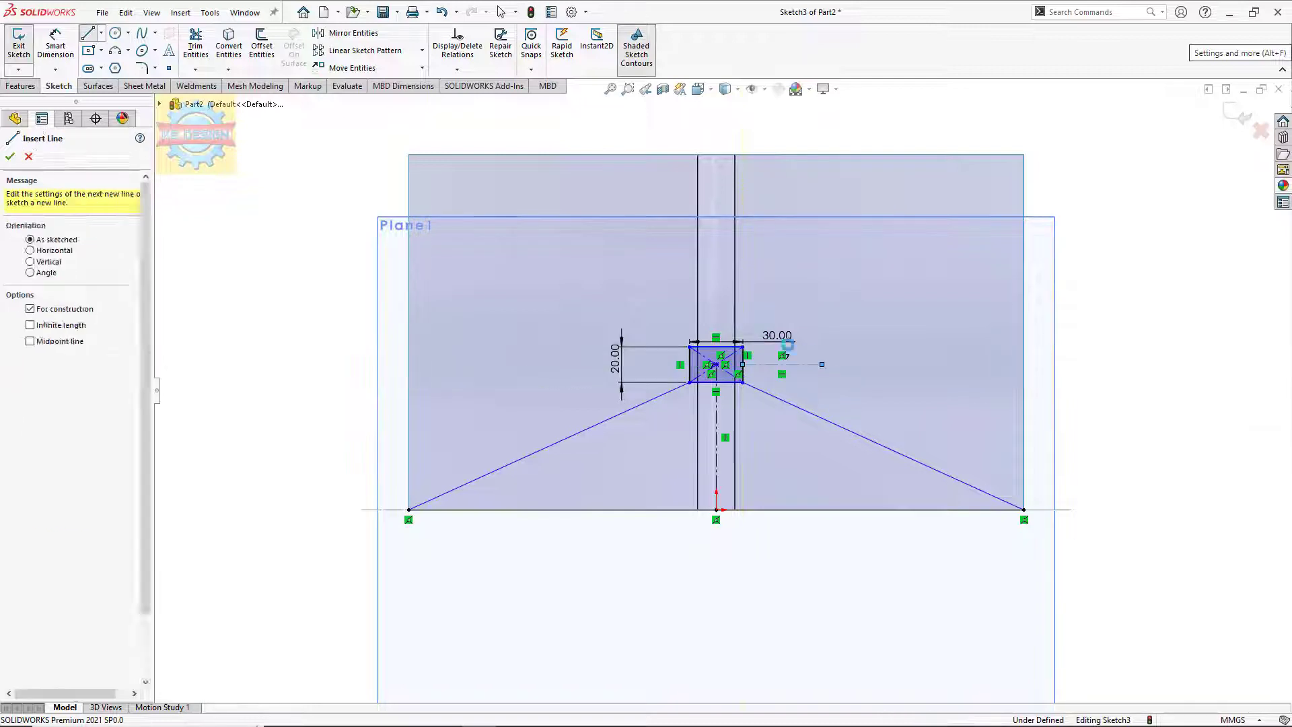
key("Escape")
- Mirror both legs across the centreline to form the X and exit Sketch3
left_click(353, 33)
left_click(622, 413)
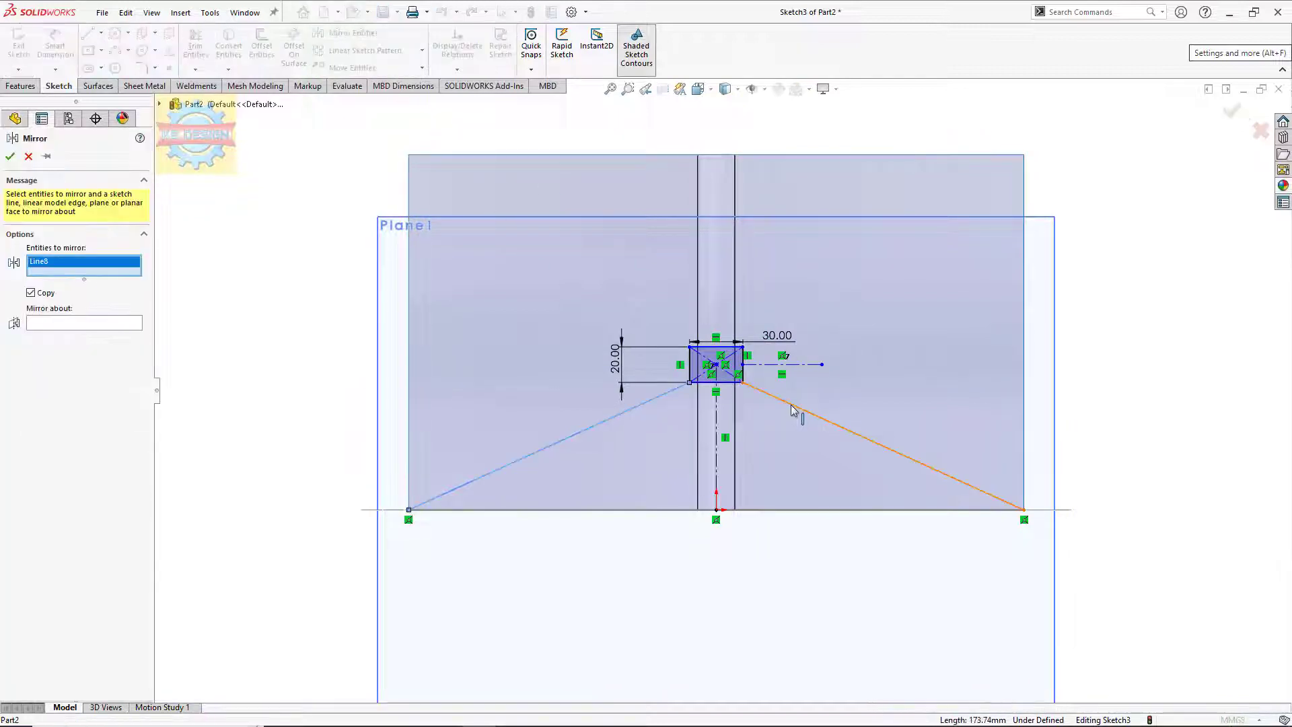
left_click(801, 409)
left_click(128, 334)
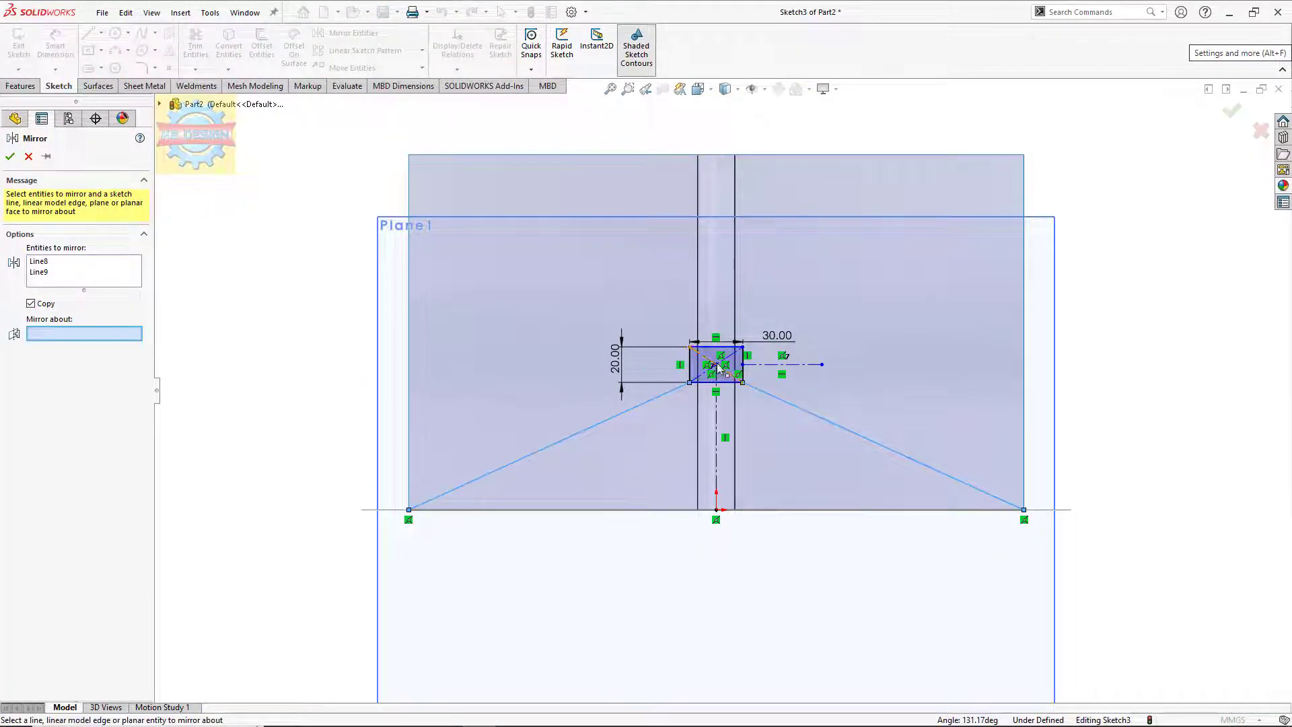
left_click(767, 364)
left_click(9, 156)
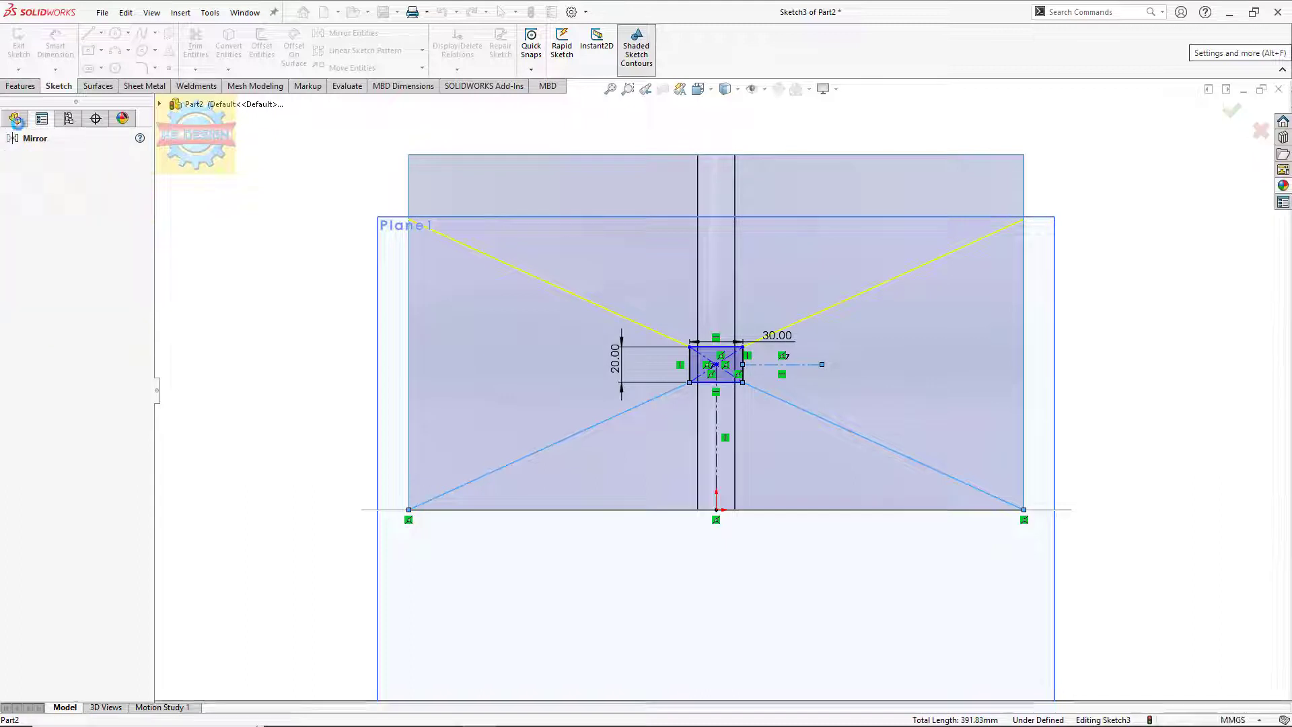
left_click(20, 47)
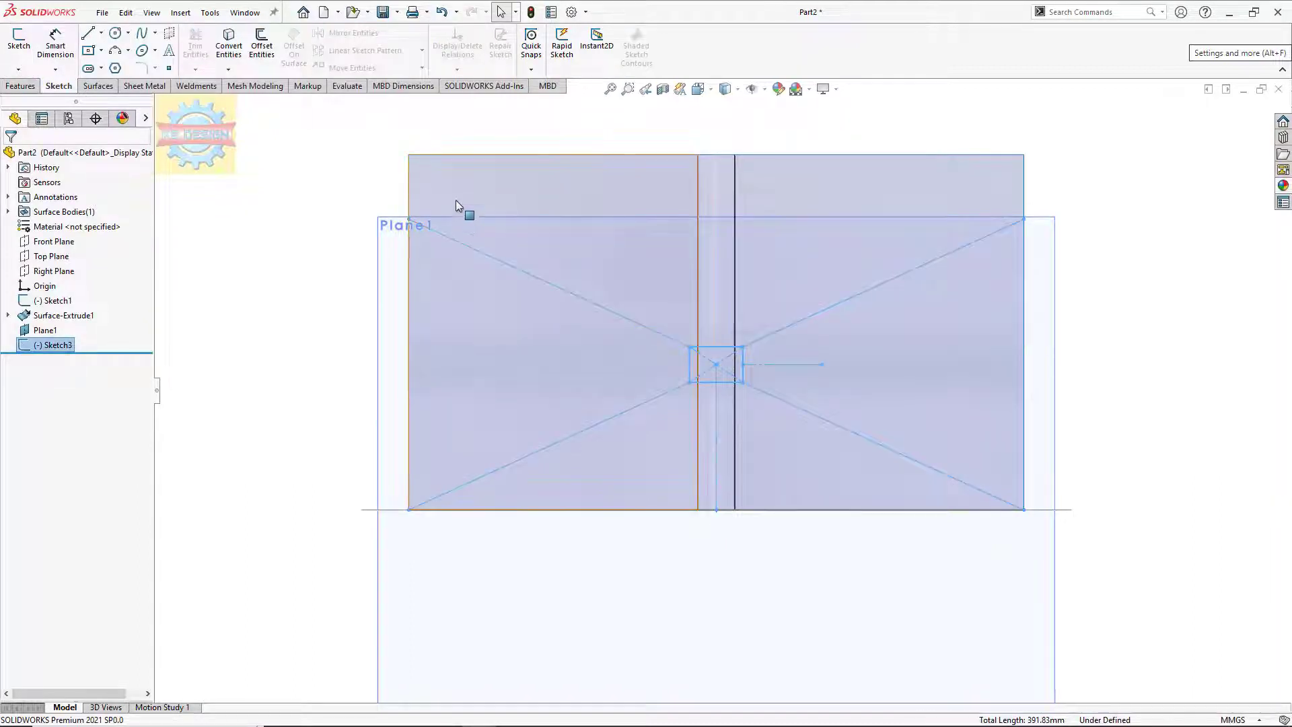
- Hide Plane1
left_click(463, 227)
left_click(395, 223)
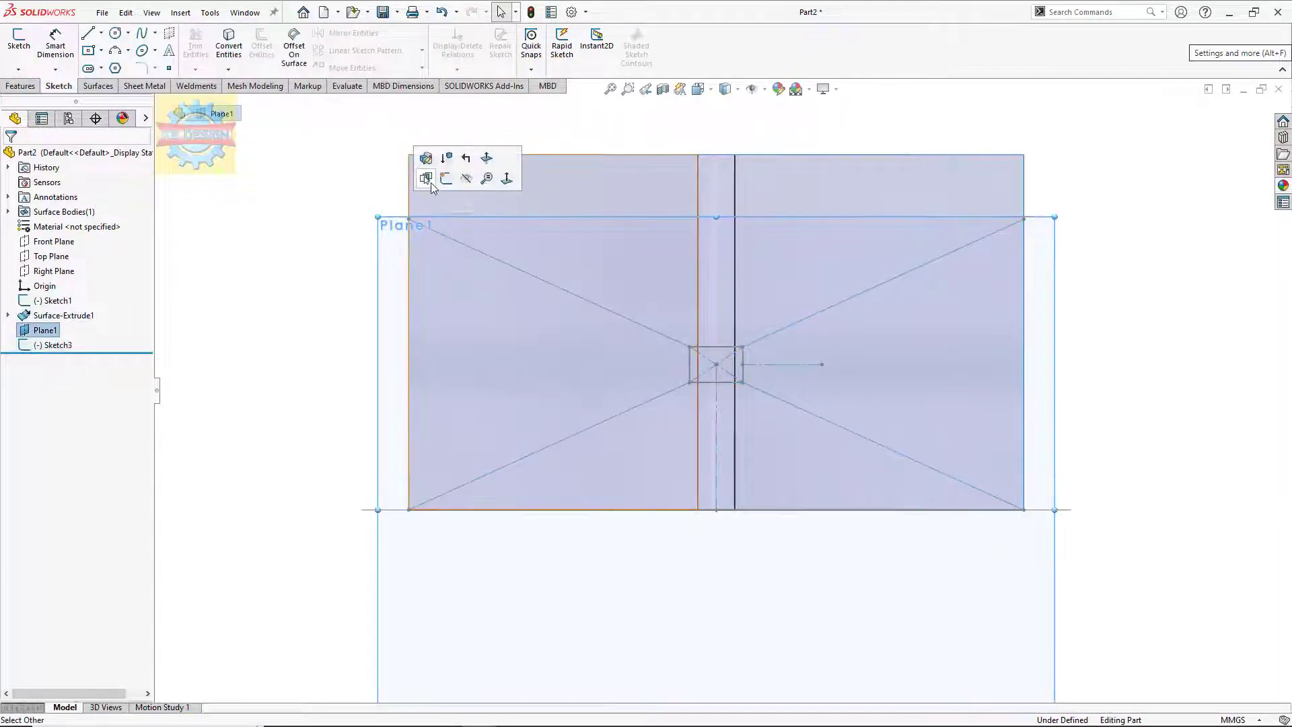
left_click(465, 179)
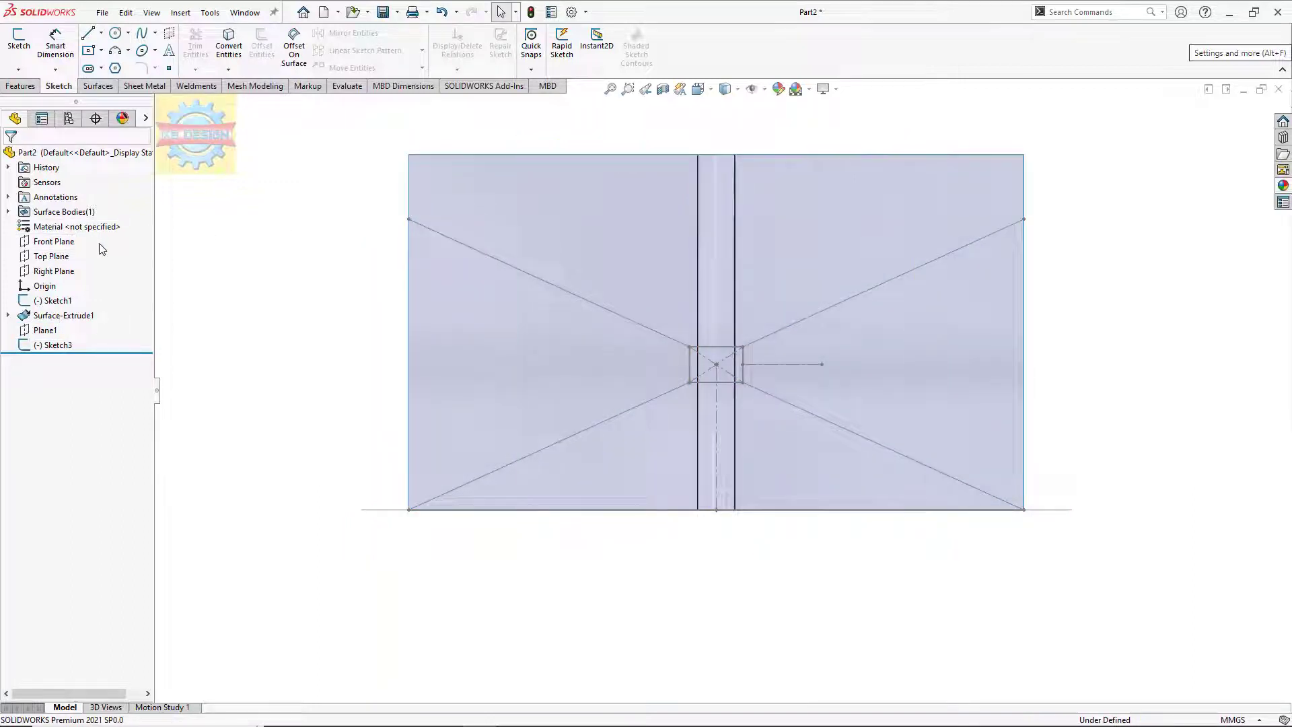
- Abandon a stray Front Plane sketch and begin a new sketch on Plane1
left_click(40, 243)
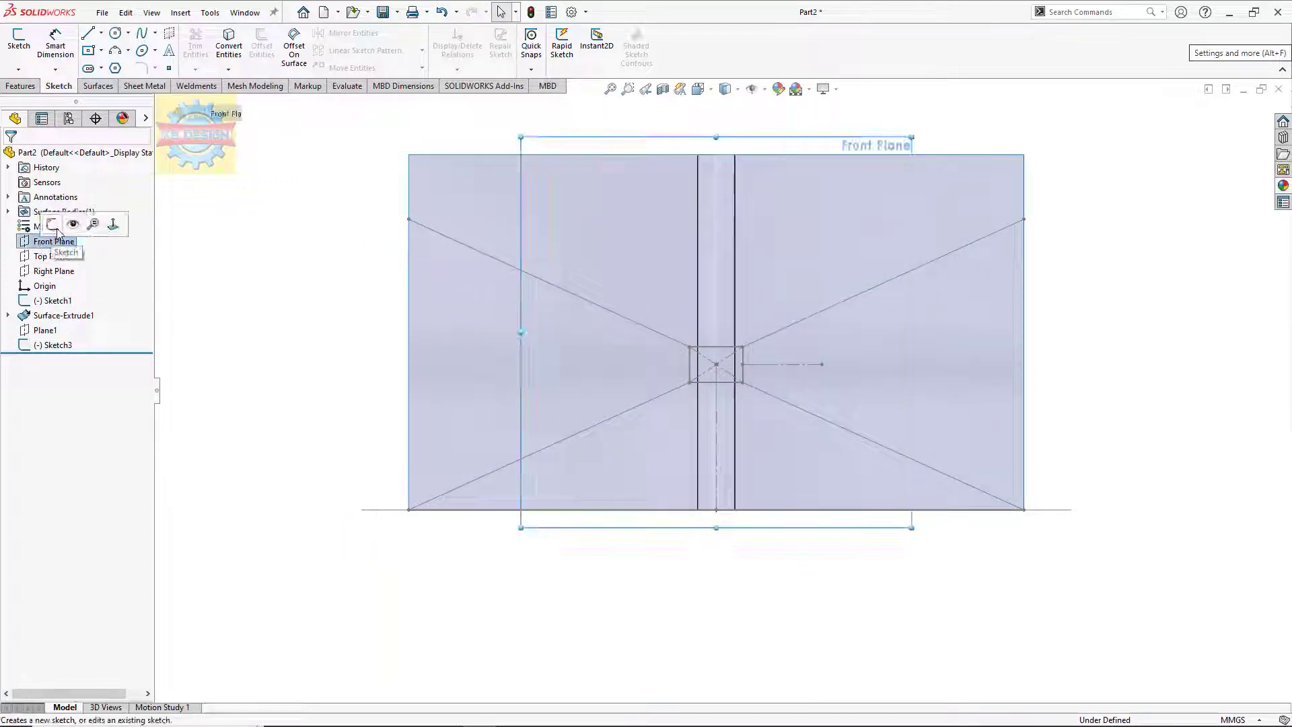
left_click(58, 230)
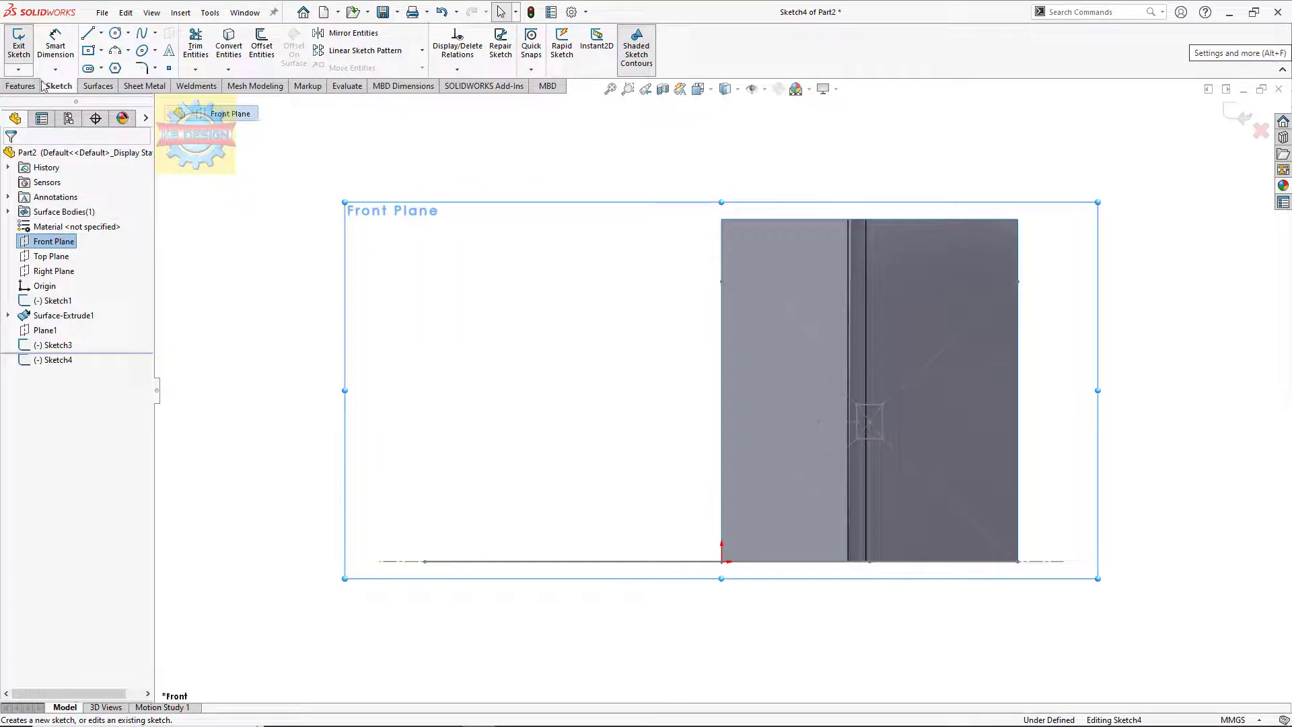
left_click(19, 44)
left_click(44, 331)
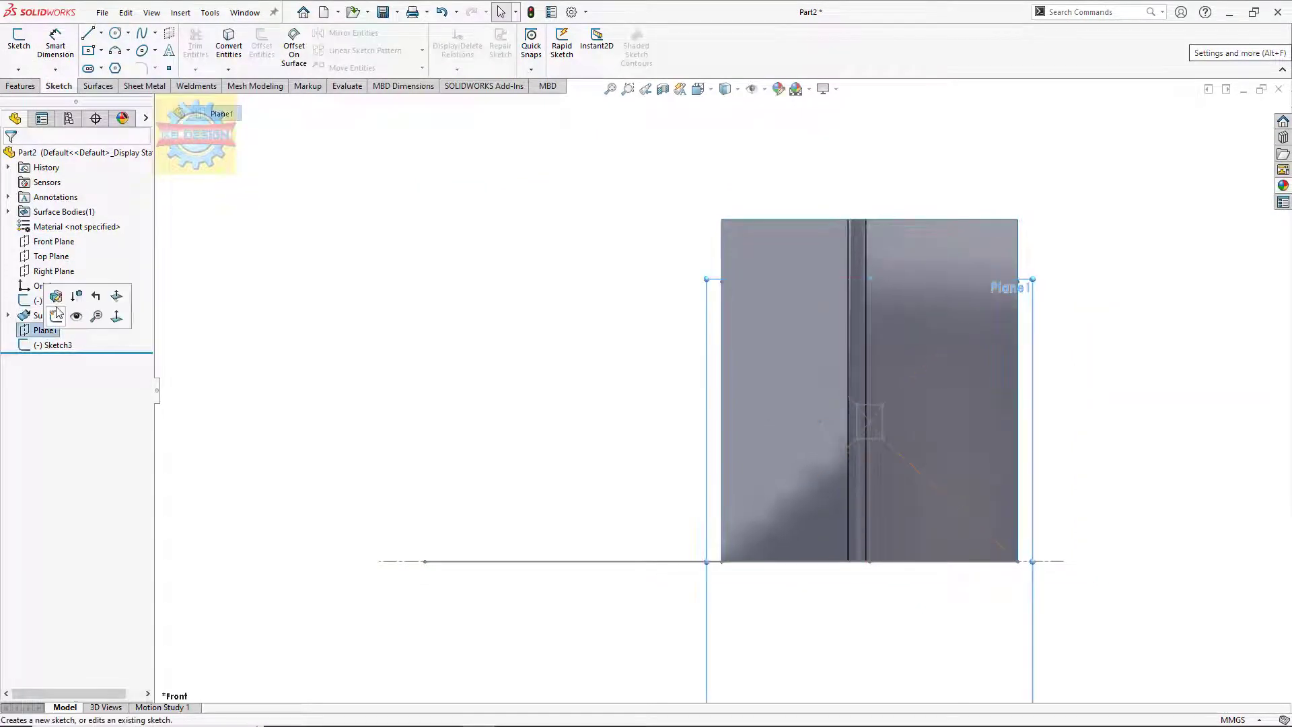
left_click(56, 315)
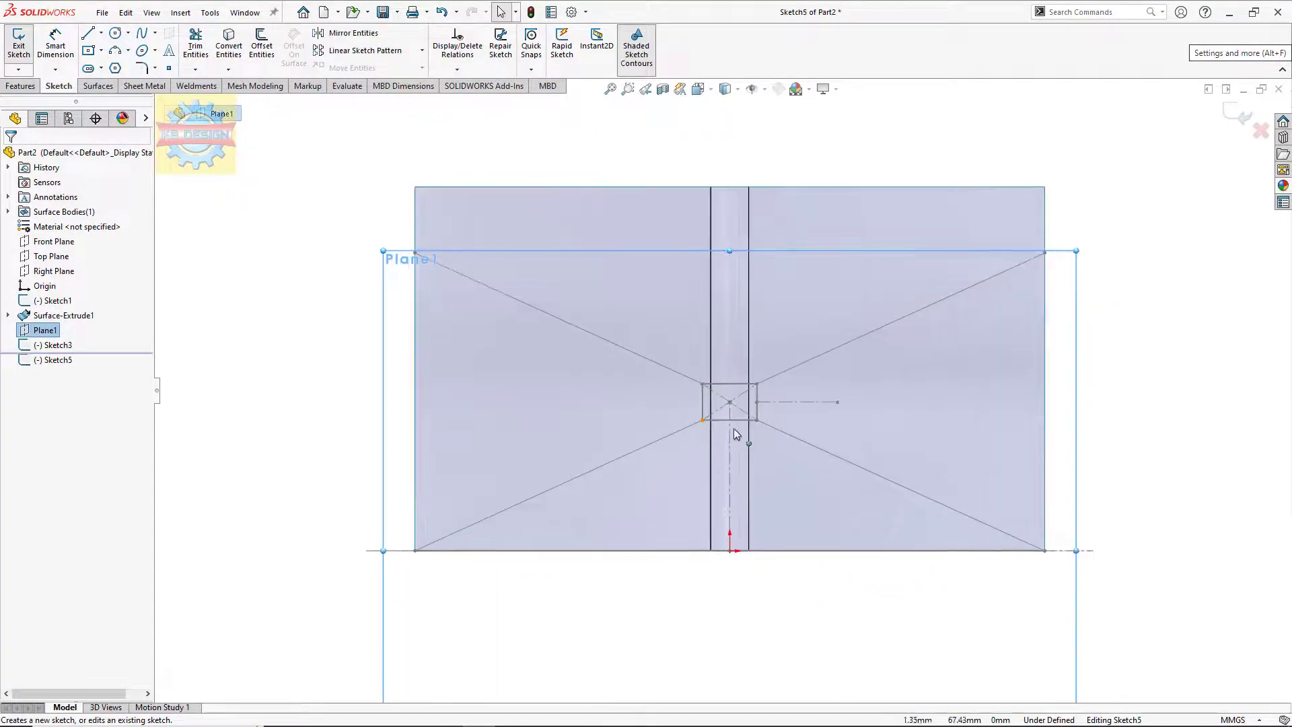
- After a cancelled offset, convert Sketch3's lines into Sketch5 and hide Sketch3
left_click(262, 43)
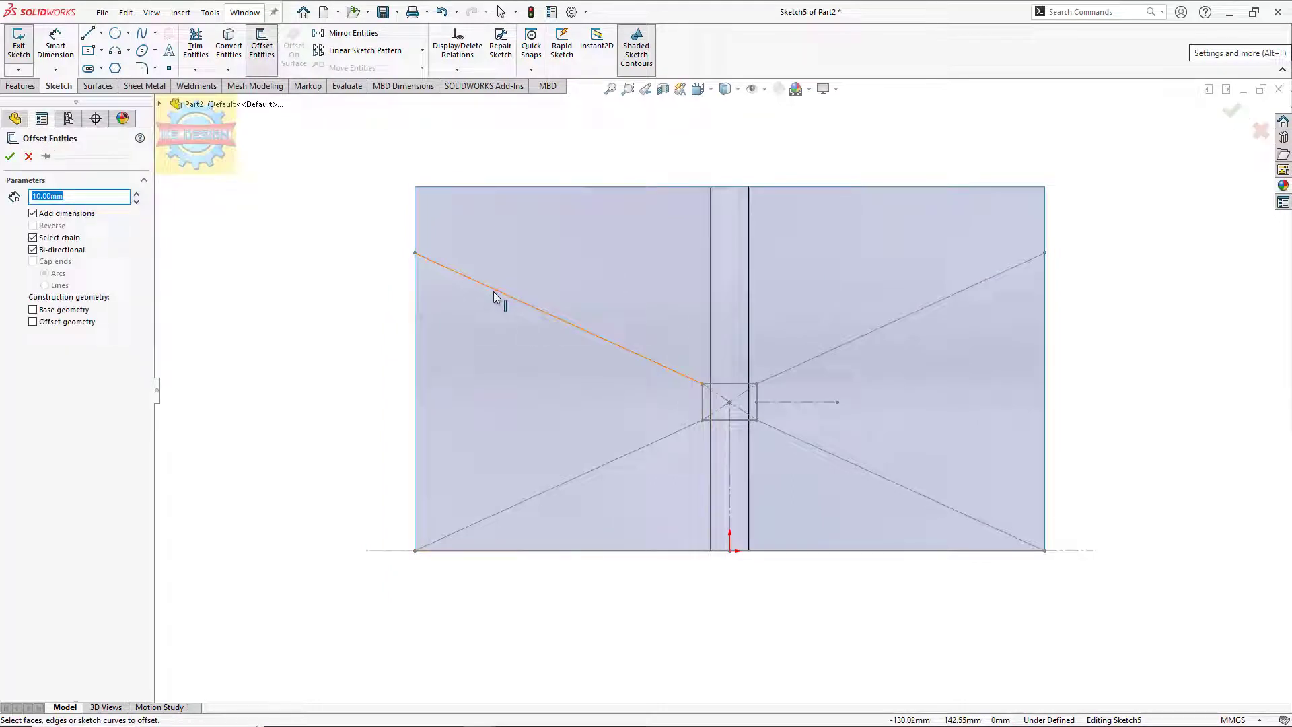
type("5")
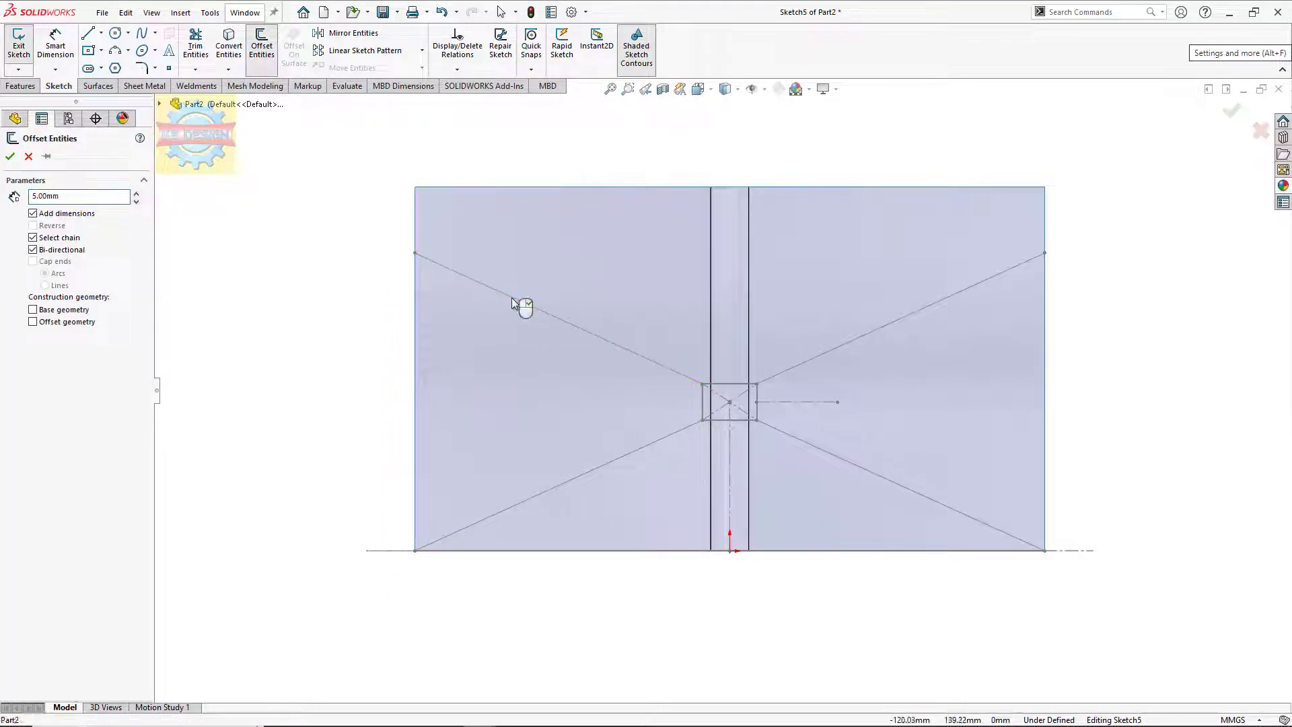
left_click(512, 301)
key("Escape")
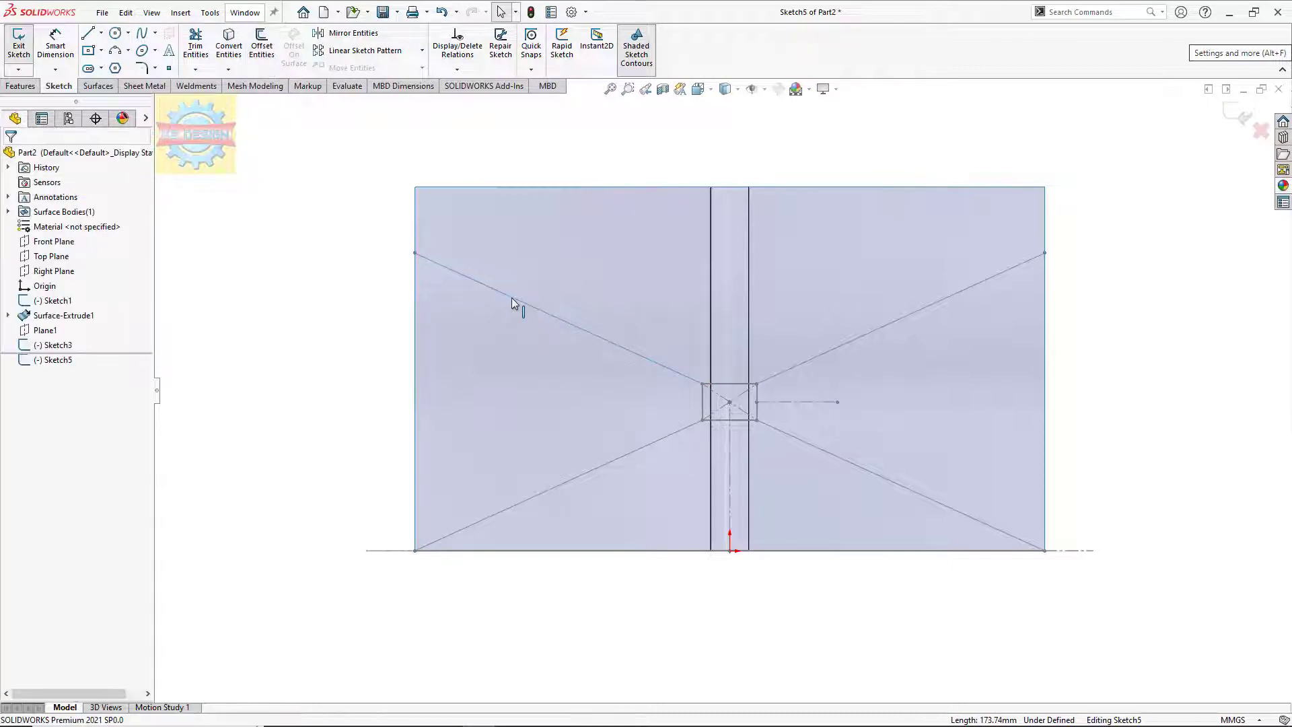
left_click(61, 346)
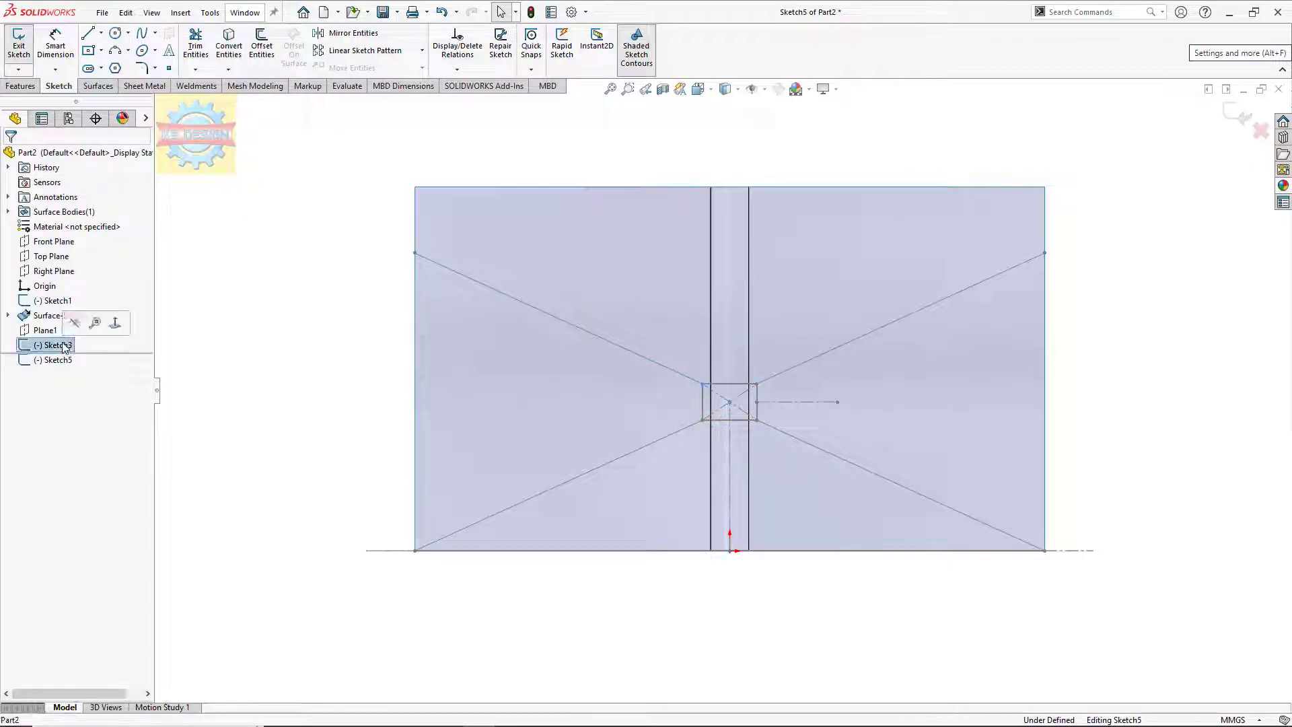
left_click(229, 44)
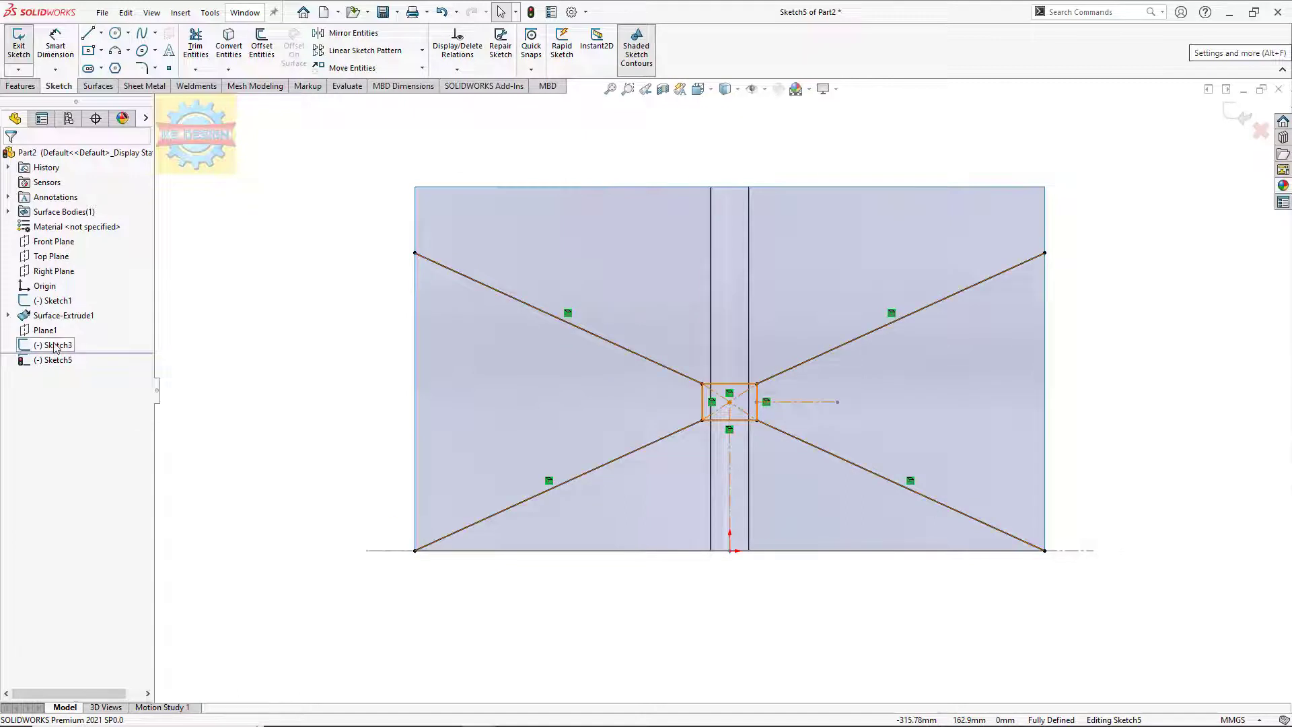
left_click(58, 344)
left_click(101, 318)
- Offset the upper and lower X chains 5 mm to both sides
left_click(261, 46)
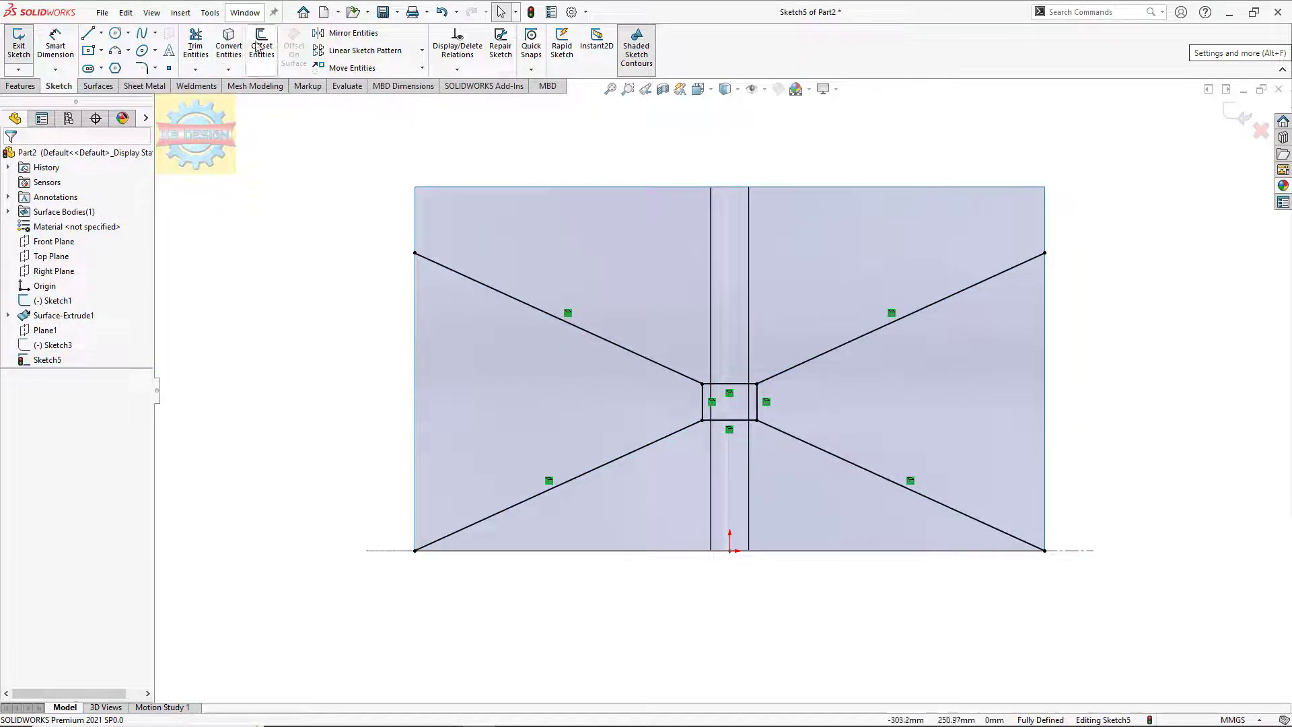
left_click(681, 375)
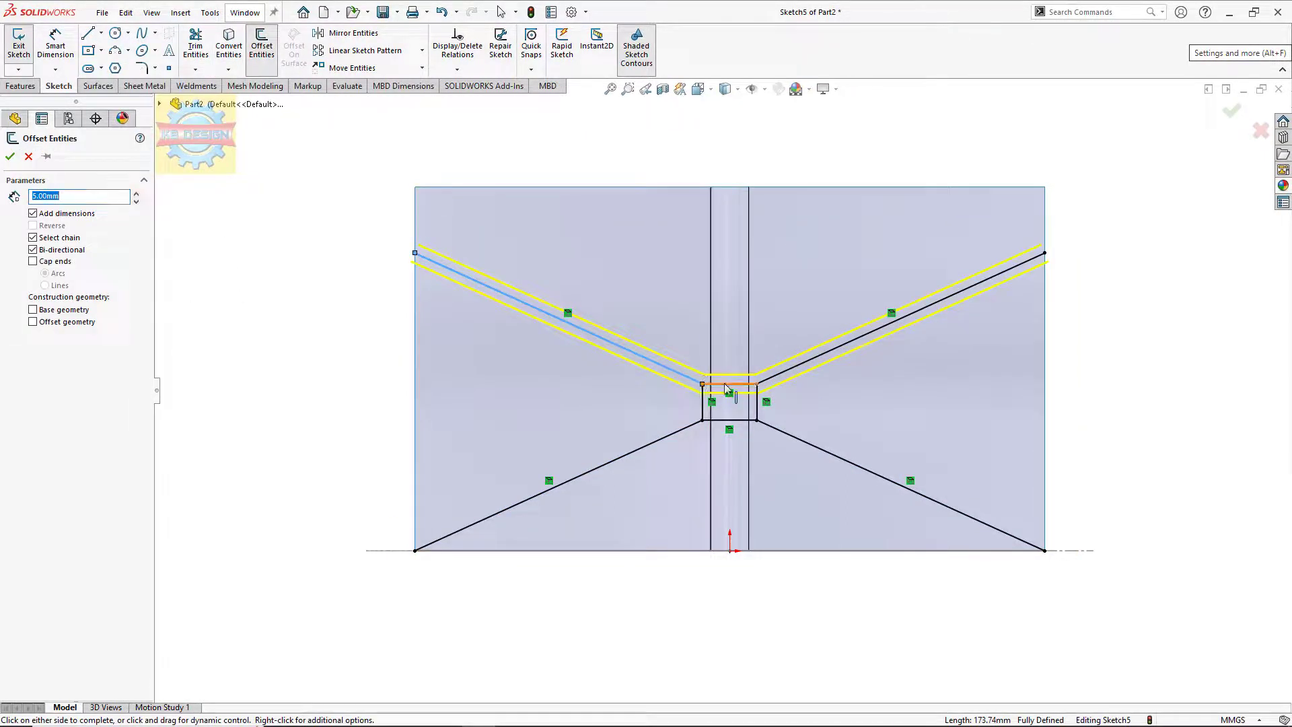
left_click(10, 156)
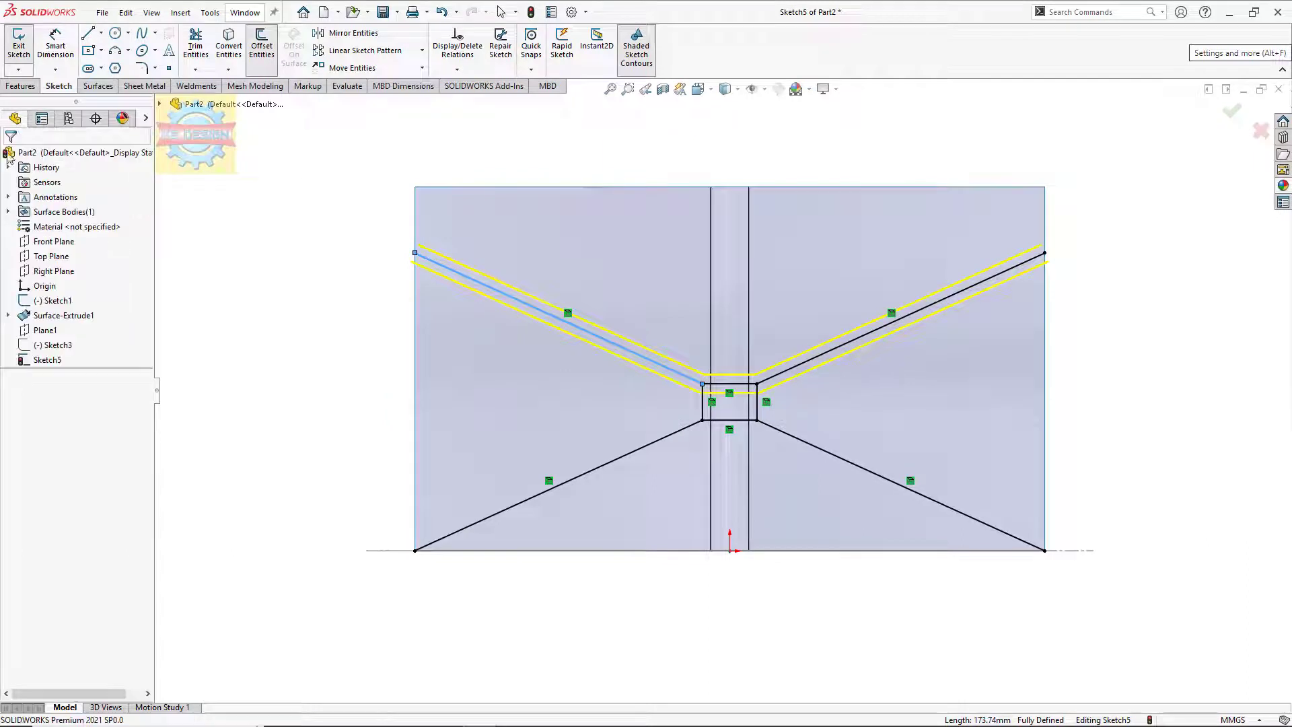
left_click(261, 45)
left_click(691, 425)
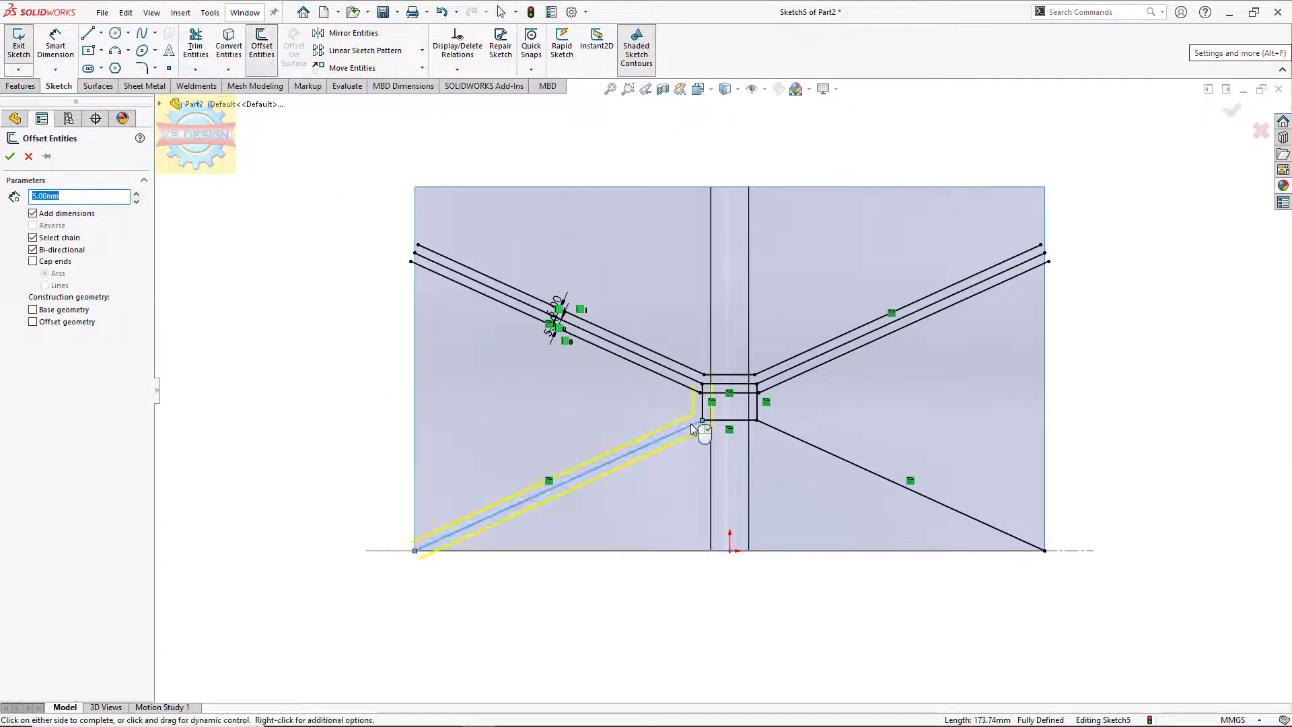
left_click(732, 420)
left_click(764, 423)
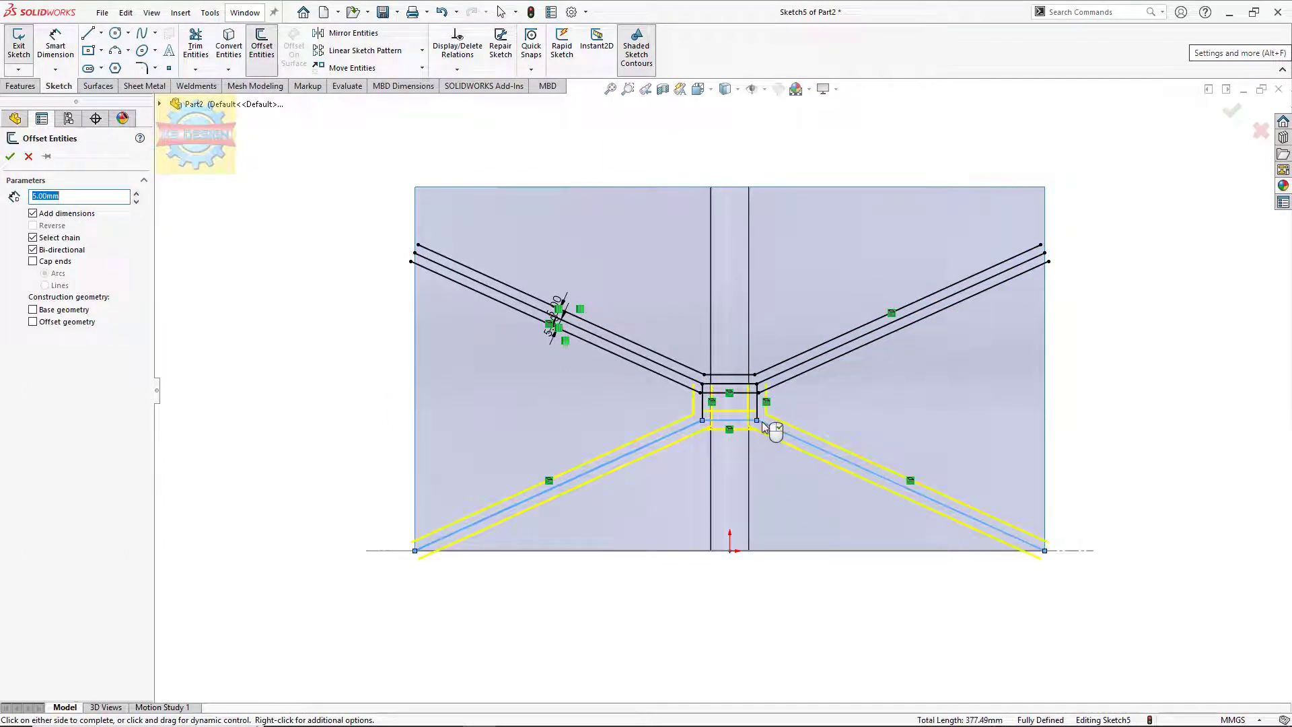
left_click(10, 157)
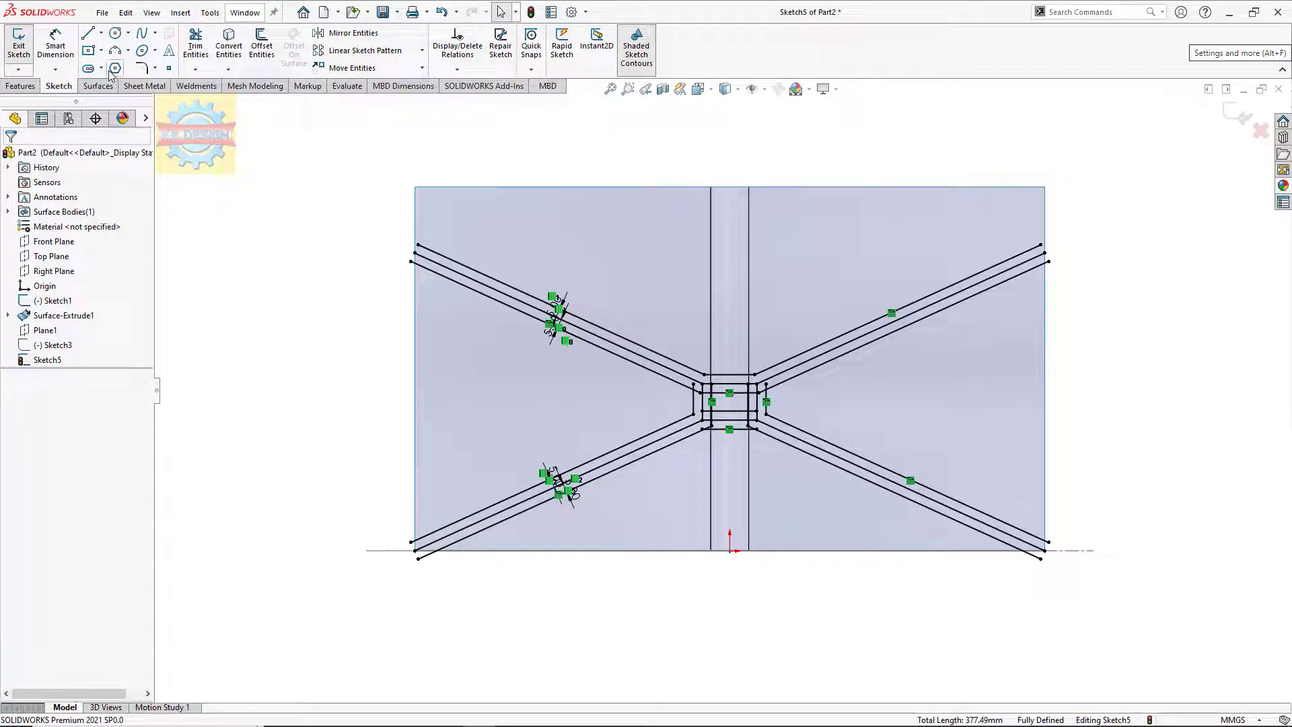
- Draw vertical lines joining the offset strut ends on the left and right edges
left_click(88, 33)
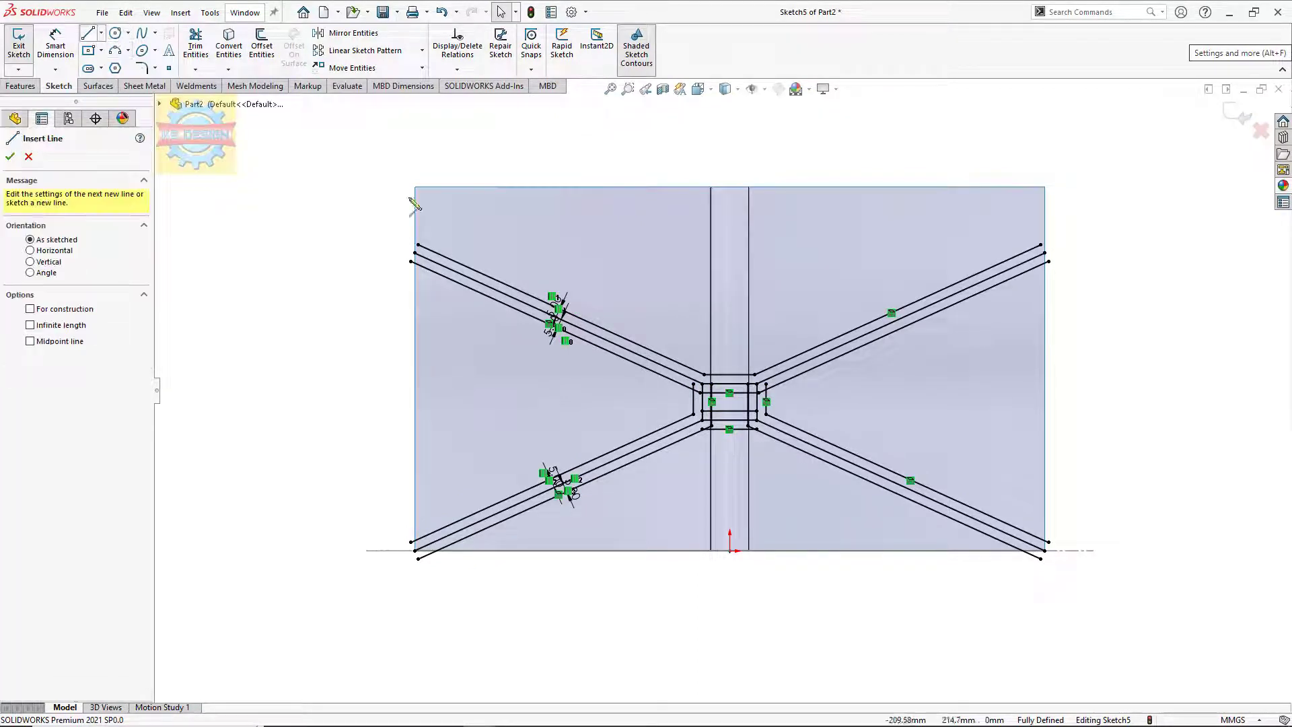
left_click(416, 250)
left_click(418, 558)
key("Escape")
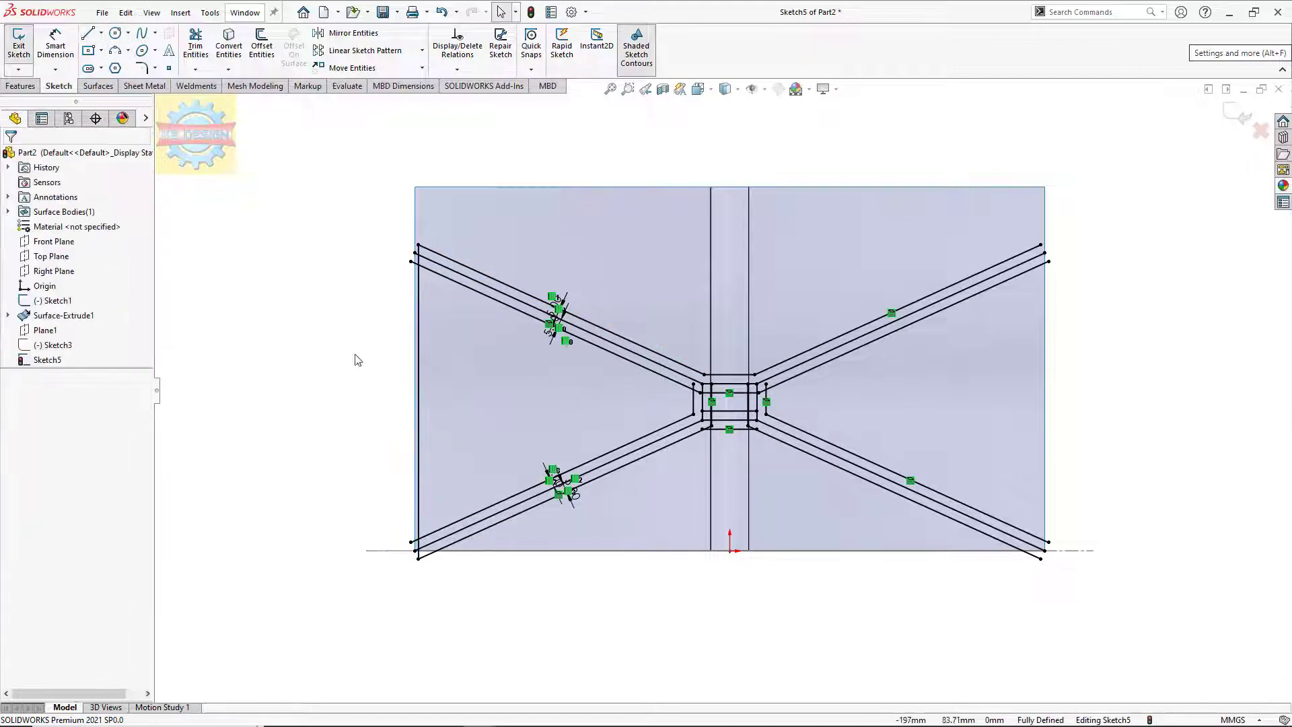
left_click(89, 33)
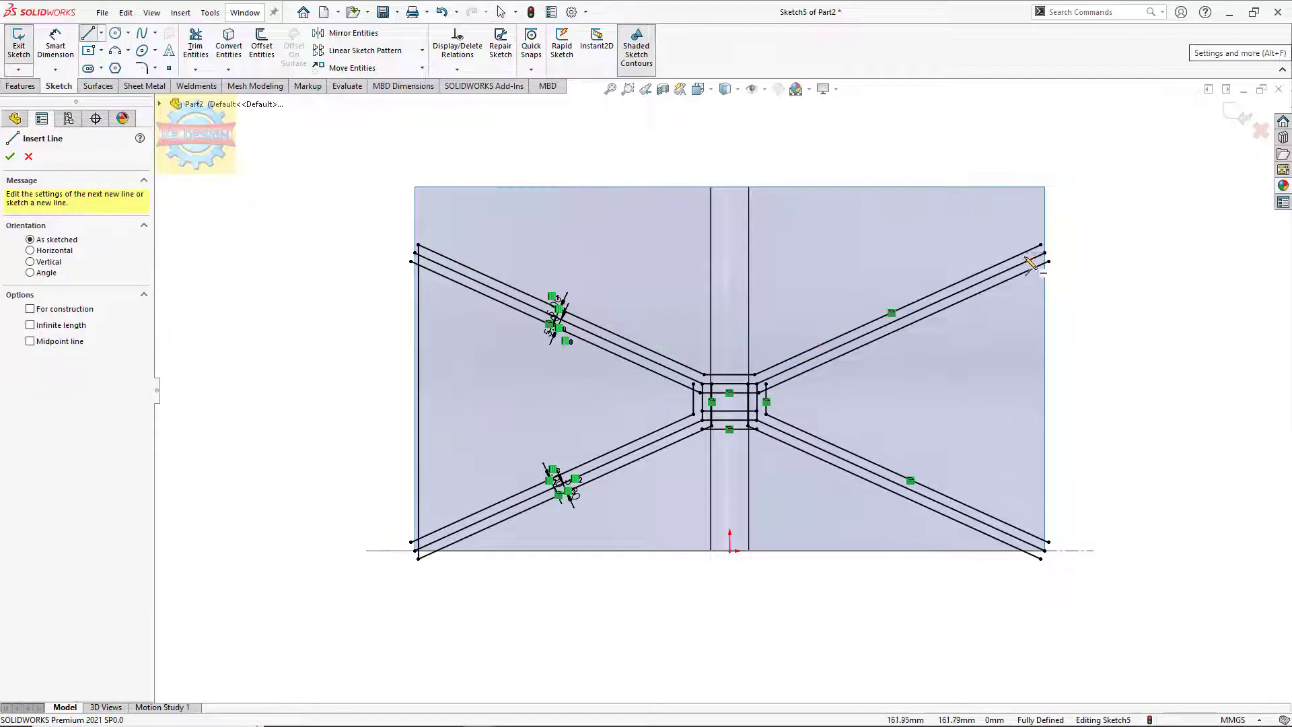
left_click(1041, 246)
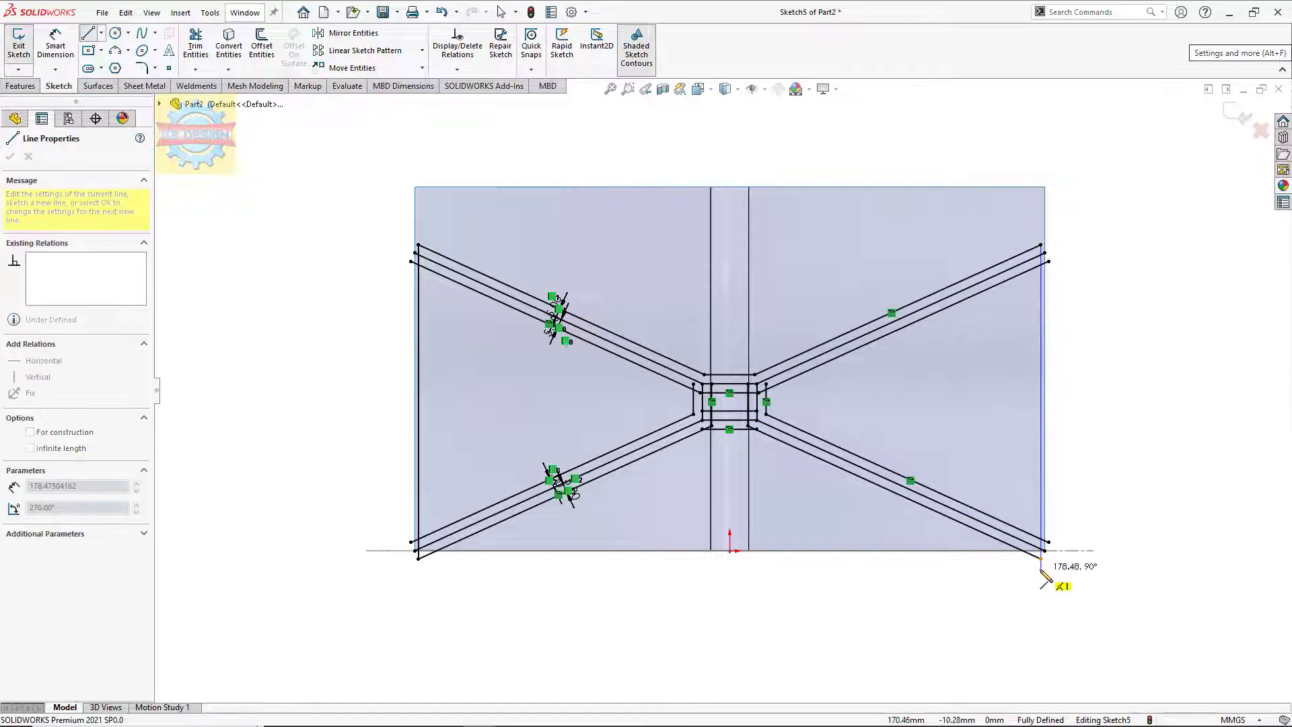
left_click(1041, 559)
key("Escape")
- Delete the four original middle lines of the X arms
scroll(729, 369, "up", 5)
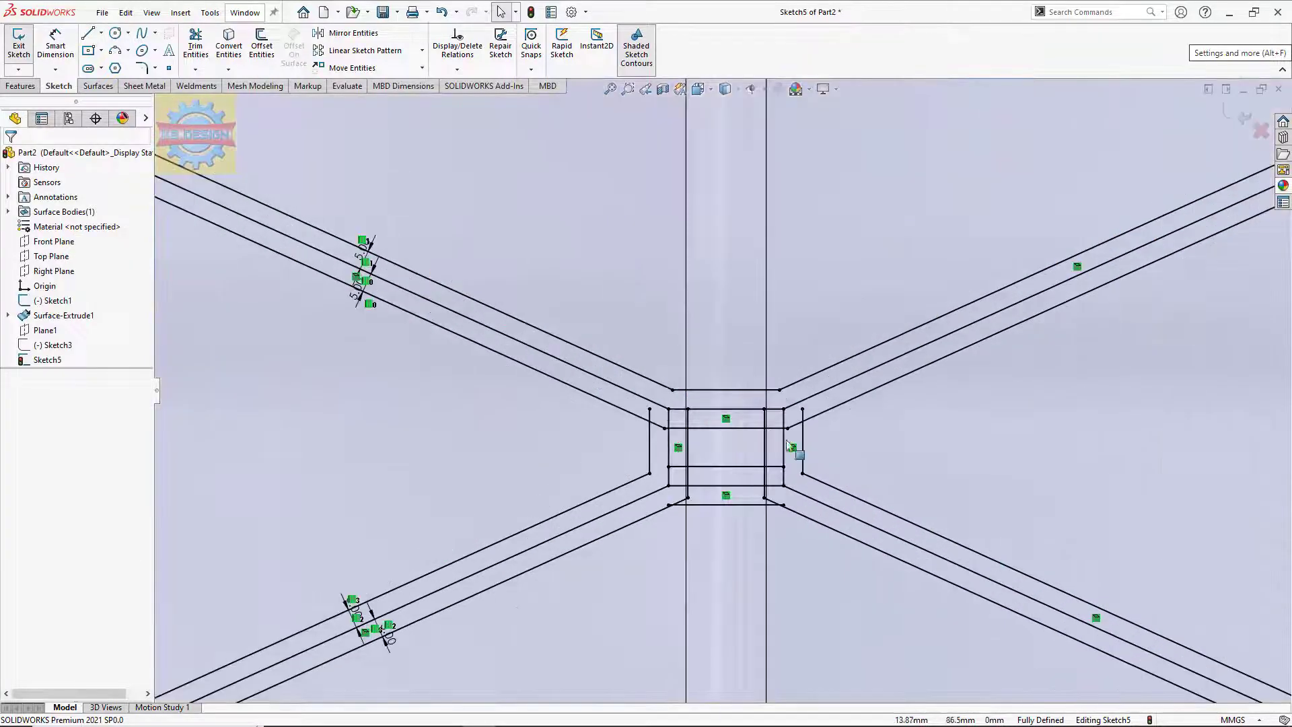
left_click(809, 498)
key("Delete")
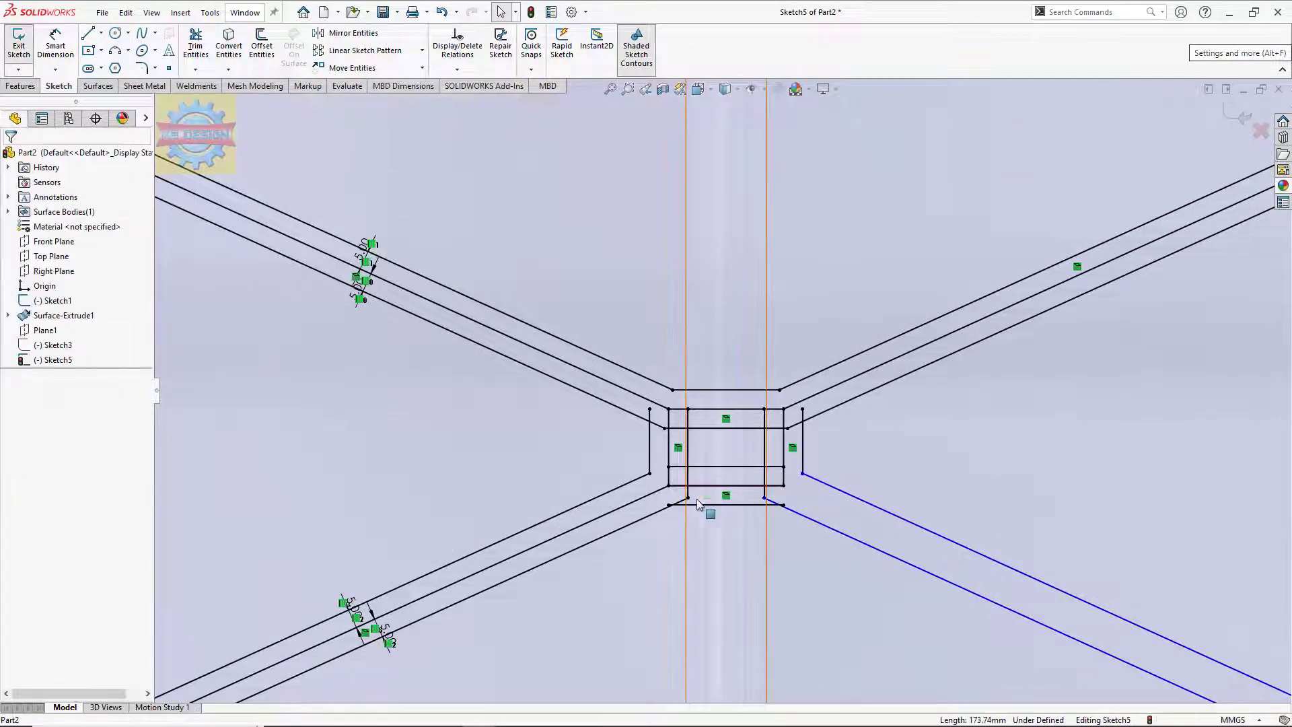
left_click(656, 491)
key("Delete")
left_click(621, 392)
key("Delete")
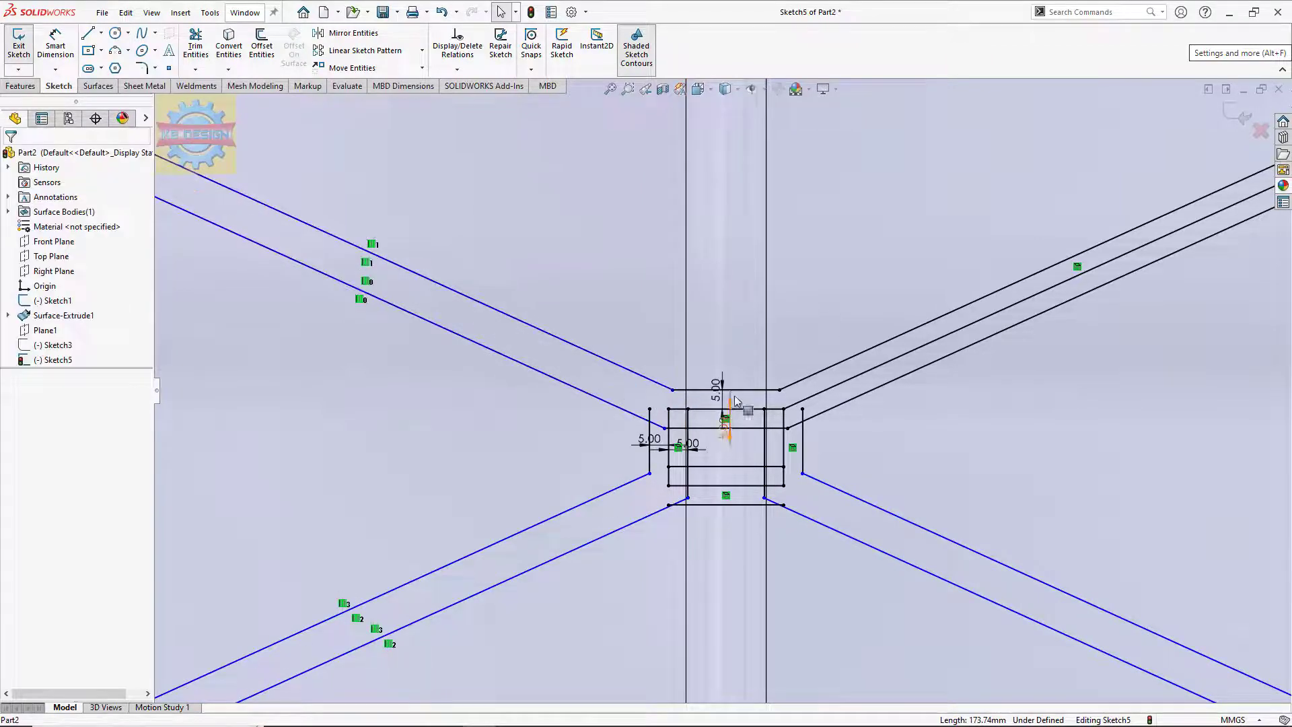
left_click(807, 402)
key("Delete")
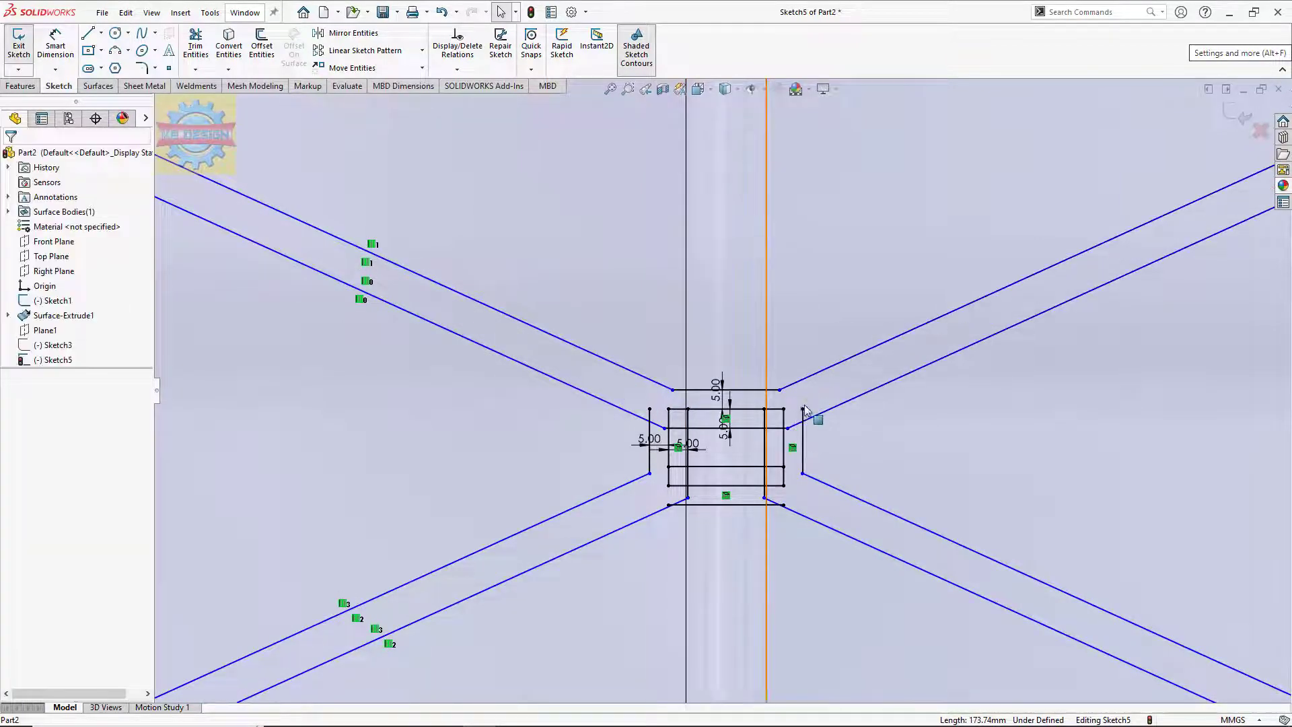
scroll(818, 407, "up", 2)
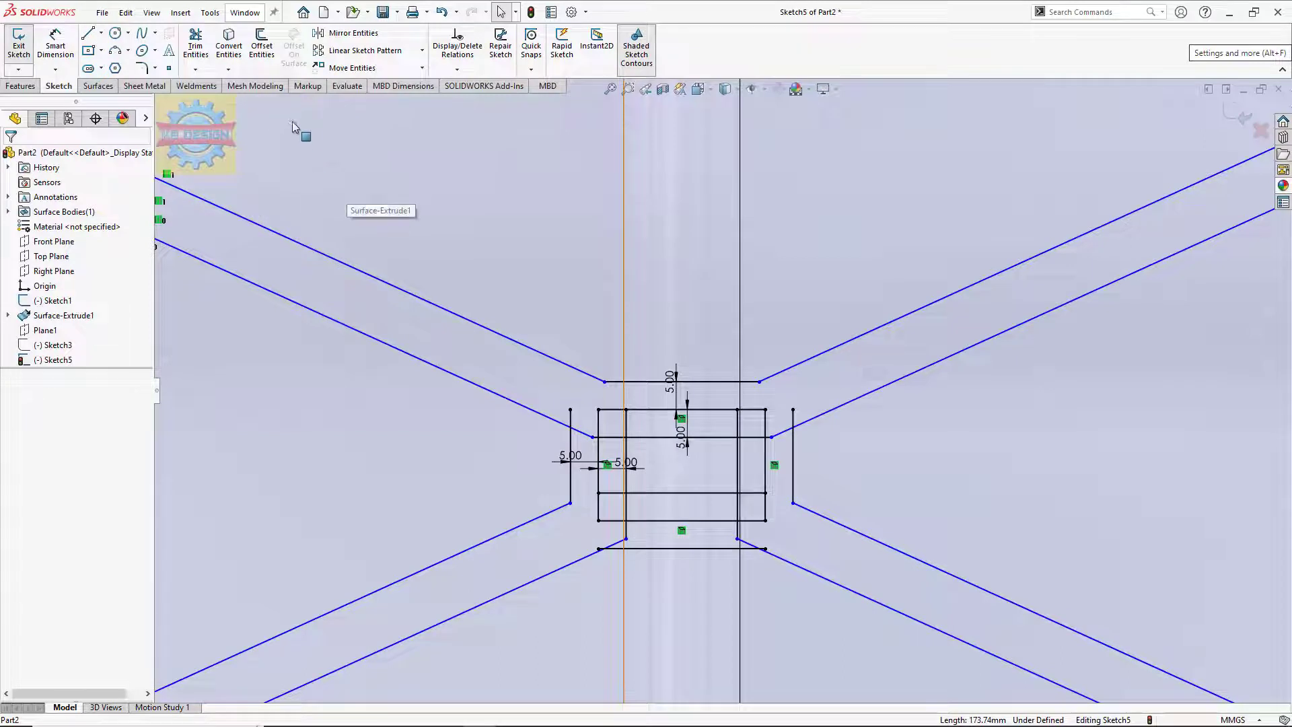
- Power-trim the inner segments around the centre, leaving a square hub
left_click(195, 44)
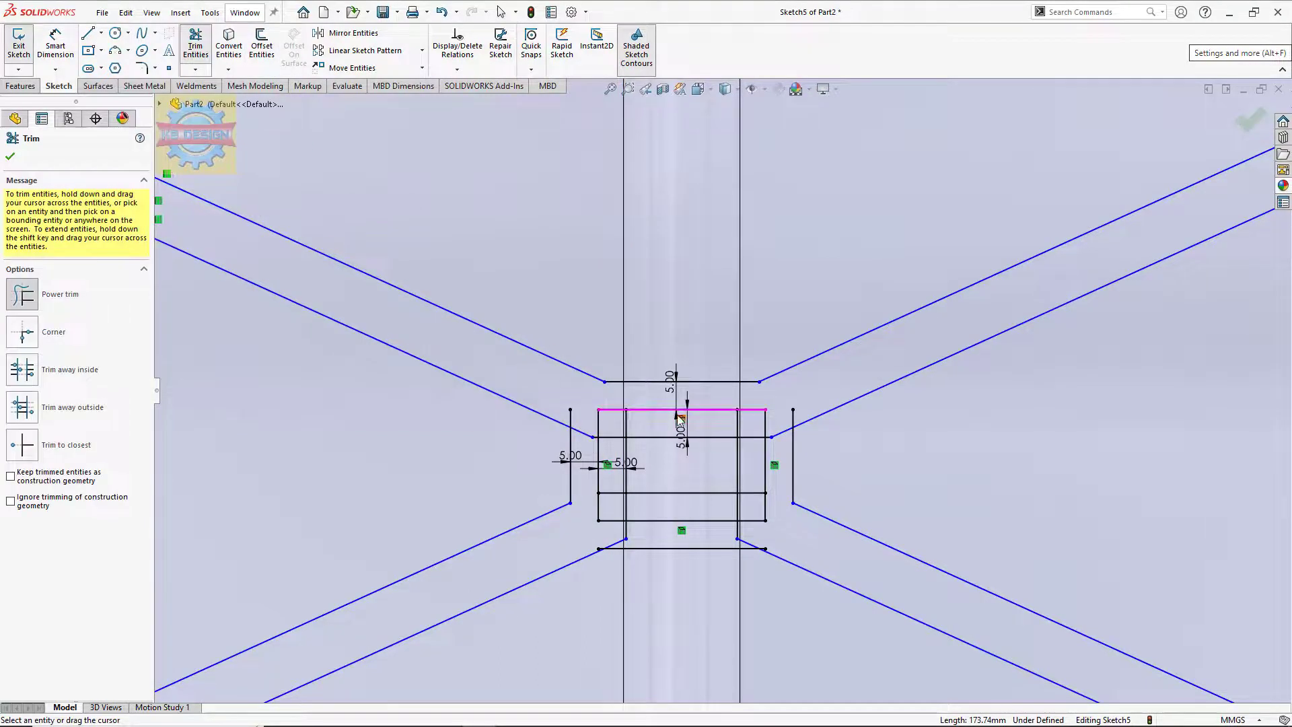
left_click_drag(695, 414, 640, 529)
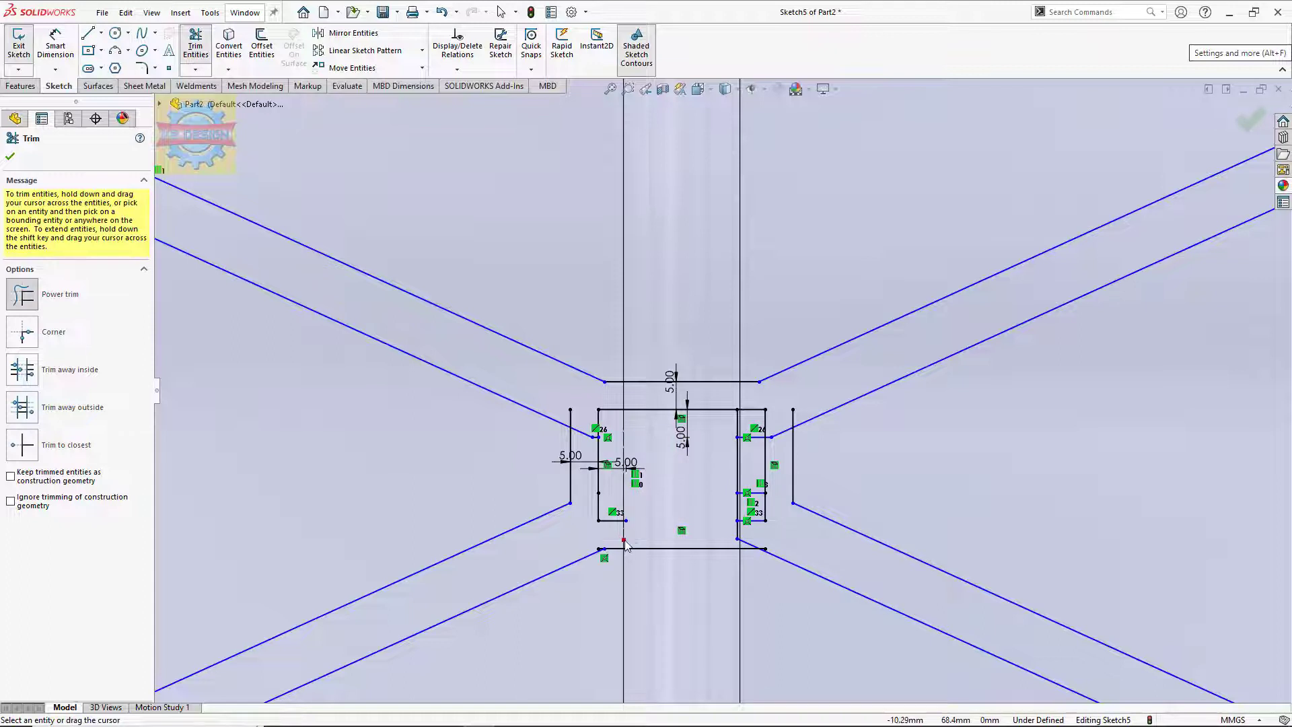
mouse_move(624, 539)
left_mouse_down()
mouse_move(607, 418)
mouse_move(588, 448)
mouse_move(745, 406)
left_mouse_up()
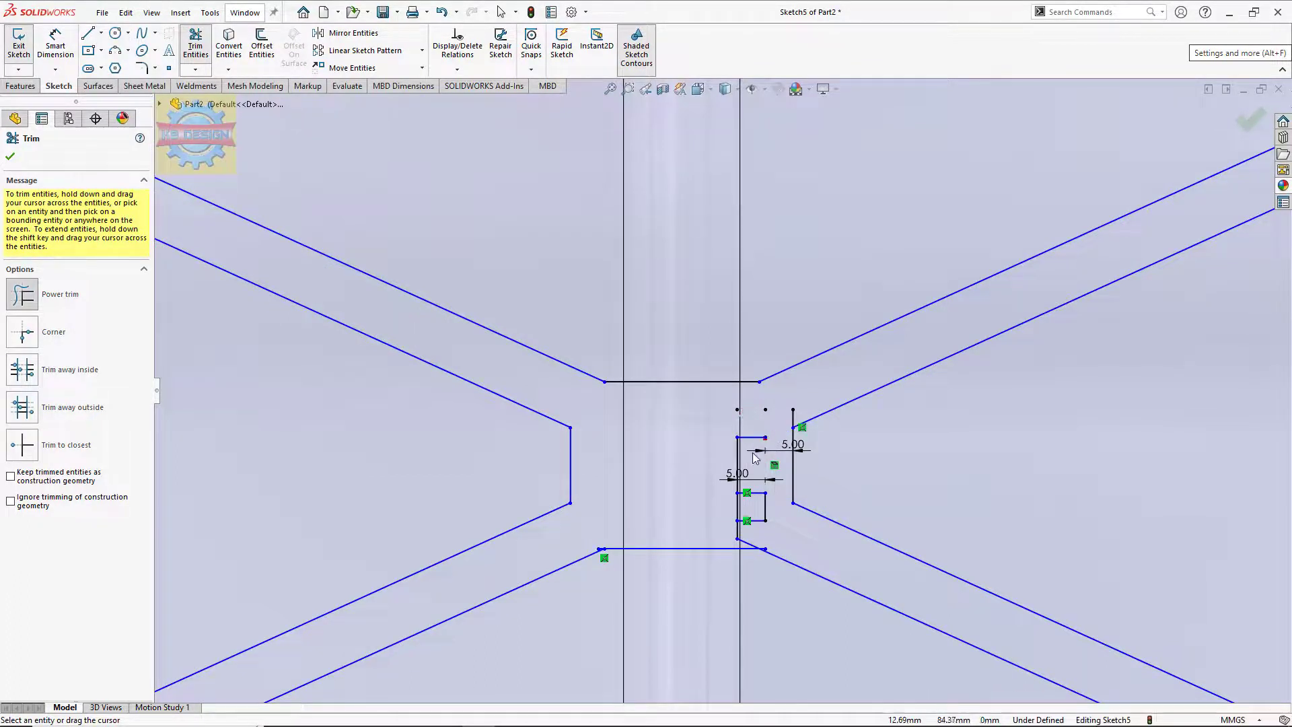
left_click_drag(755, 457, 742, 426)
left_click_drag(742, 498, 732, 526)
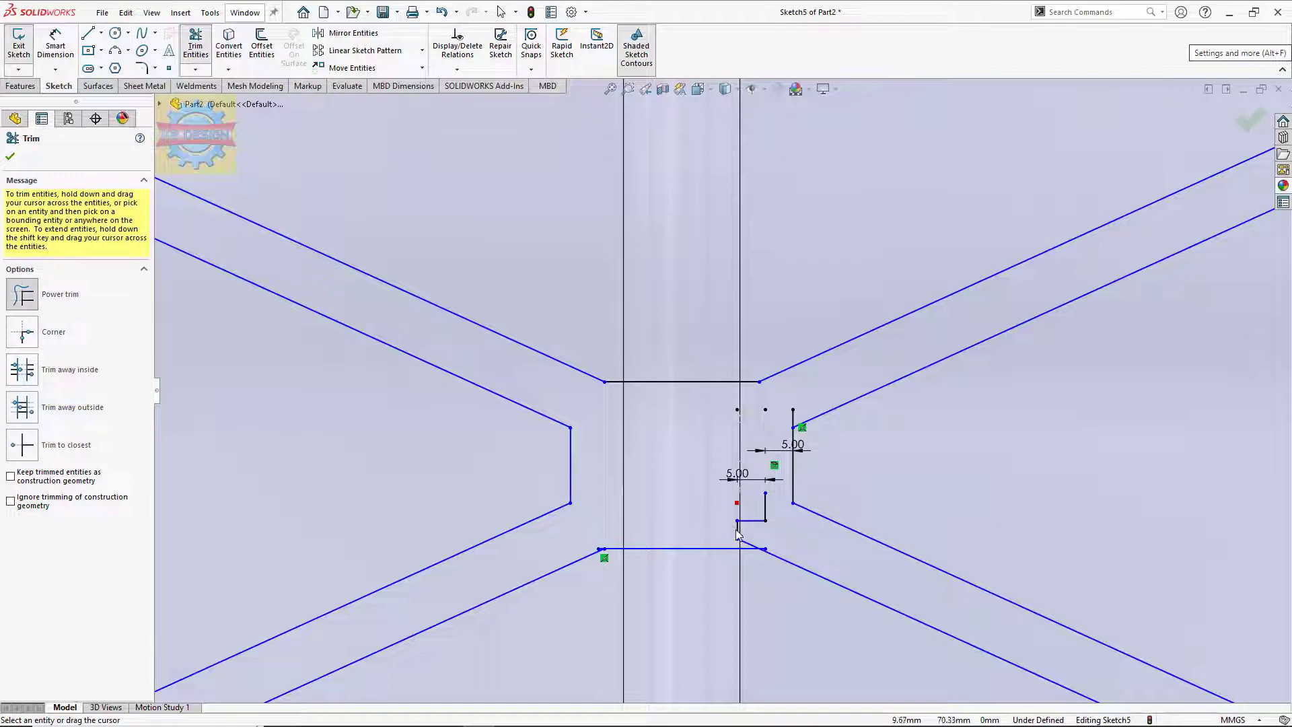
scroll(790, 545, "down", 4)
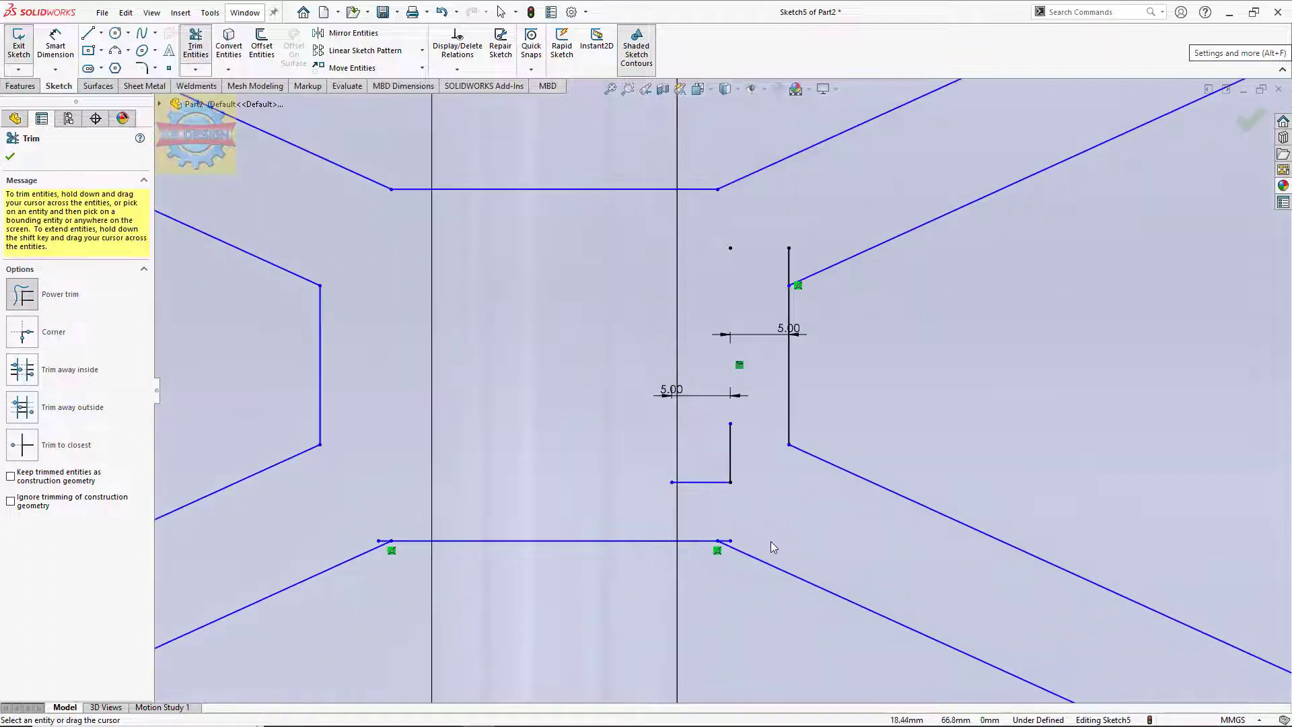
mouse_move(703, 495)
left_mouse_down()
mouse_move(701, 475)
mouse_move(742, 441)
left_mouse_up()
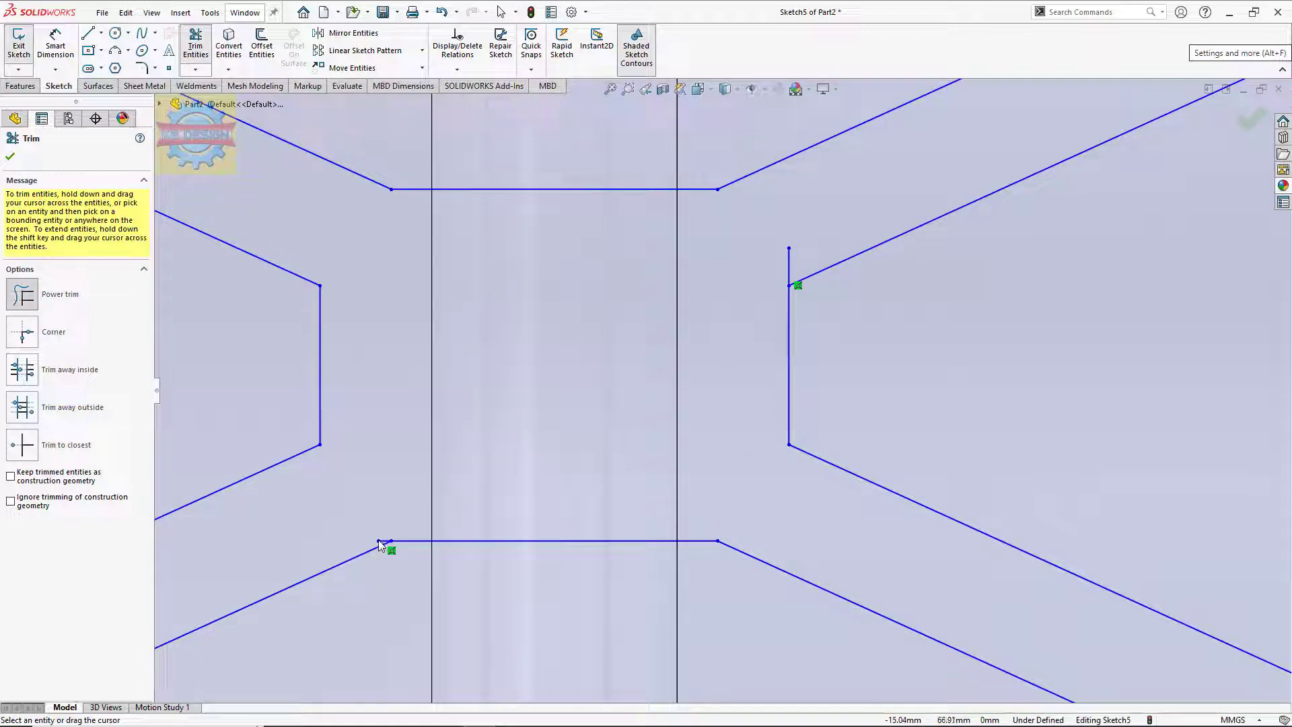
- Trim the outer stubs and end lines into short caps so the X outline closes, then exit the sketch
left_click_drag(379, 540, 417, 506)
left_click_drag(769, 269, 794, 257)
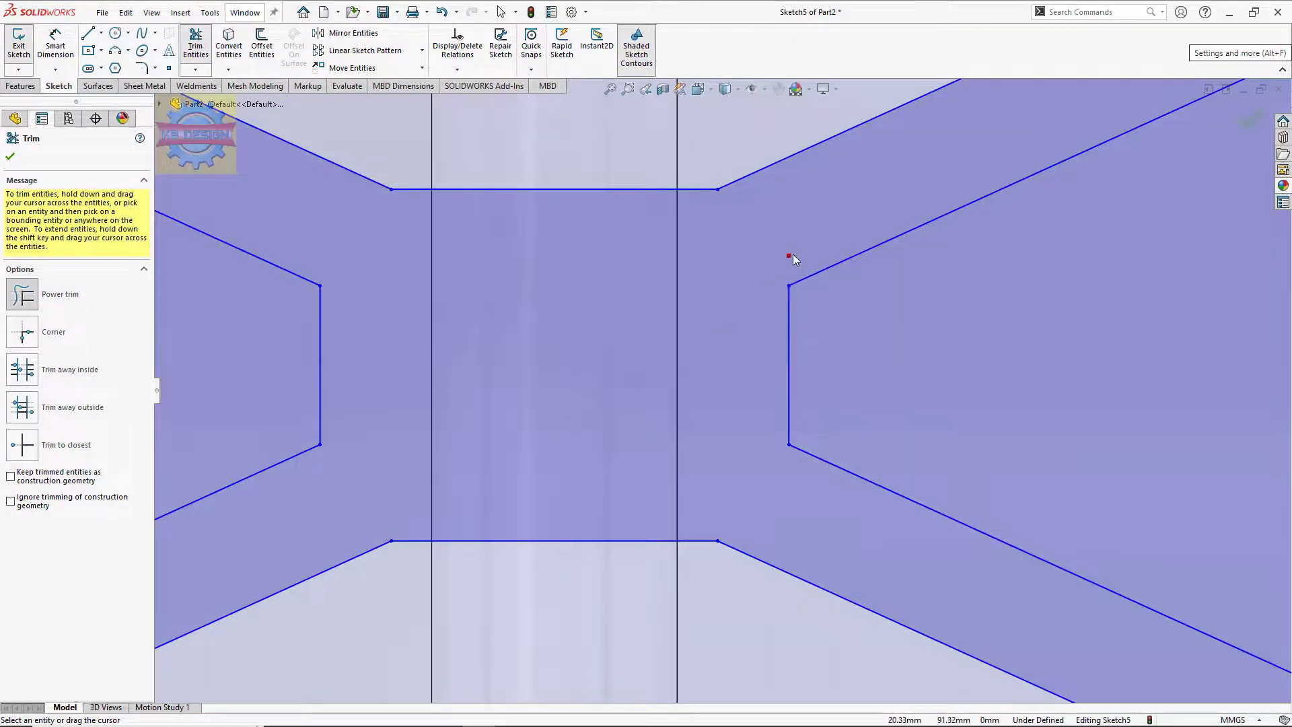
key("f")
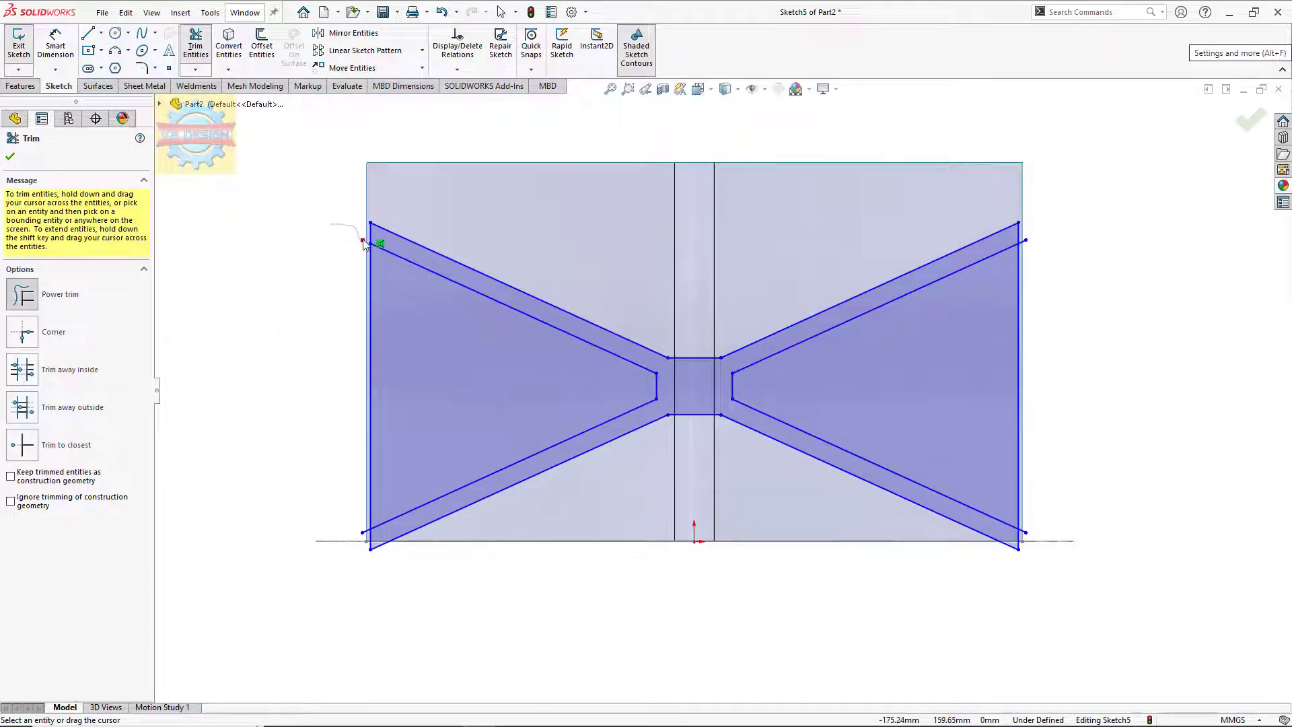
left_click_drag(363, 242, 376, 298)
left_click_drag(349, 481, 366, 542)
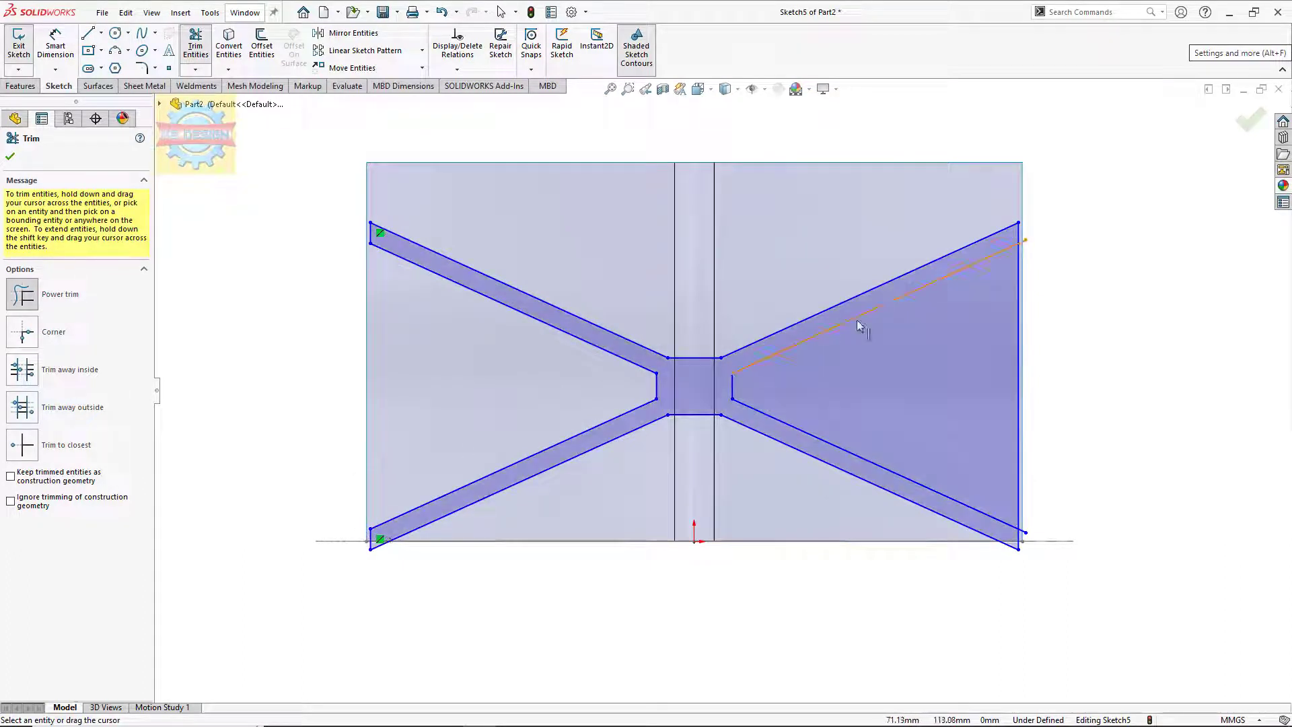
left_click_drag(1037, 257, 1020, 257)
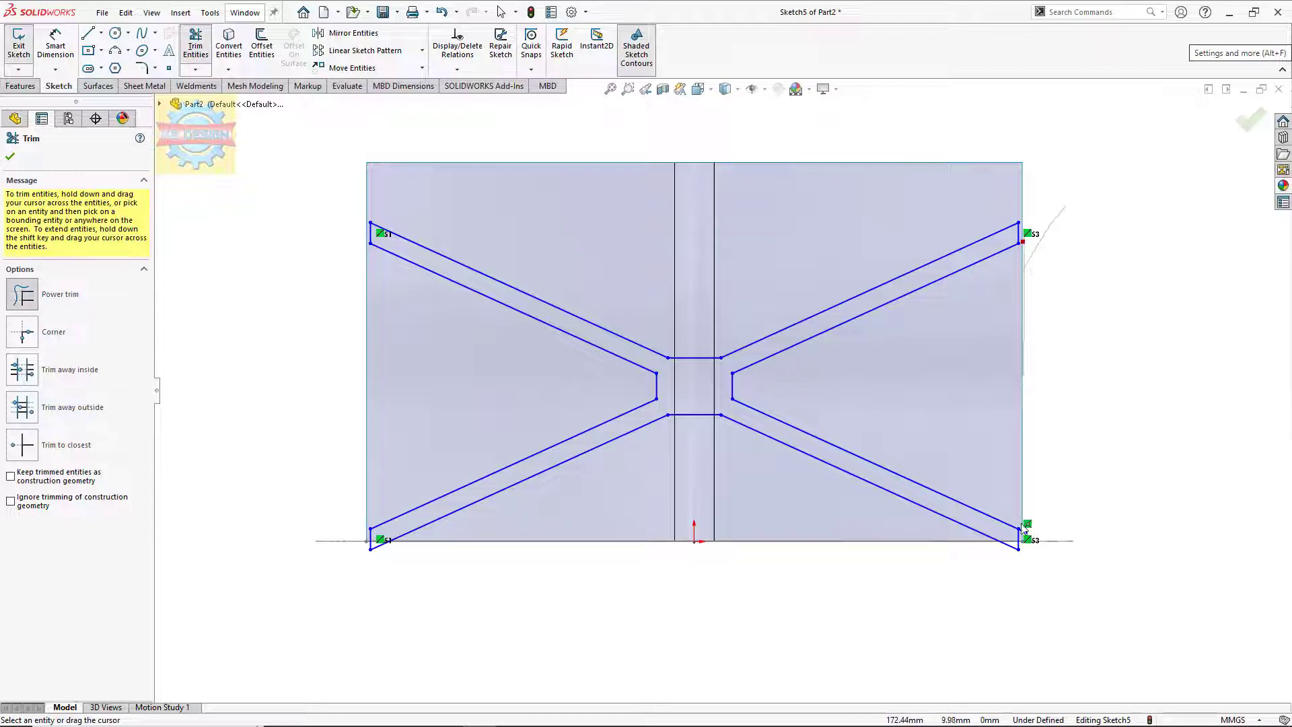
left_click_drag(1022, 528, 1024, 534)
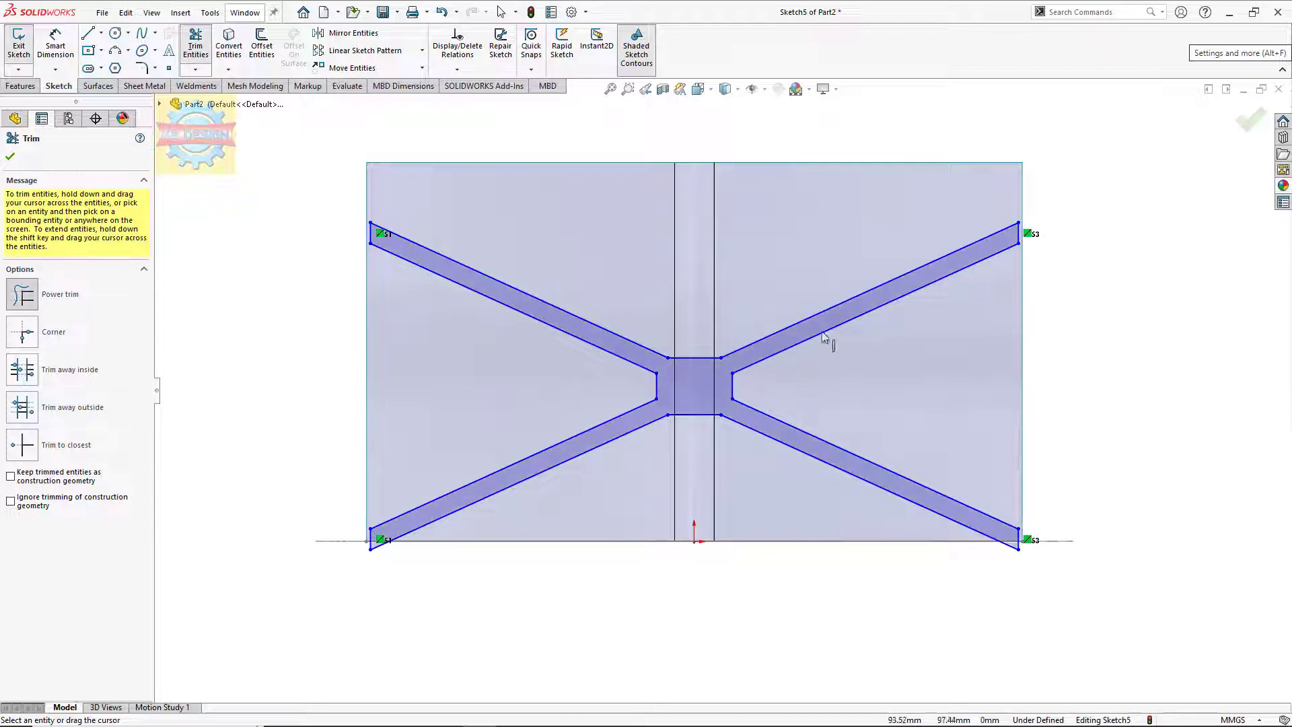
left_click(19, 51)
- Trim the flat surface with Sketch5, keeping the X-shaped strip with its square centre
left_click(99, 86)
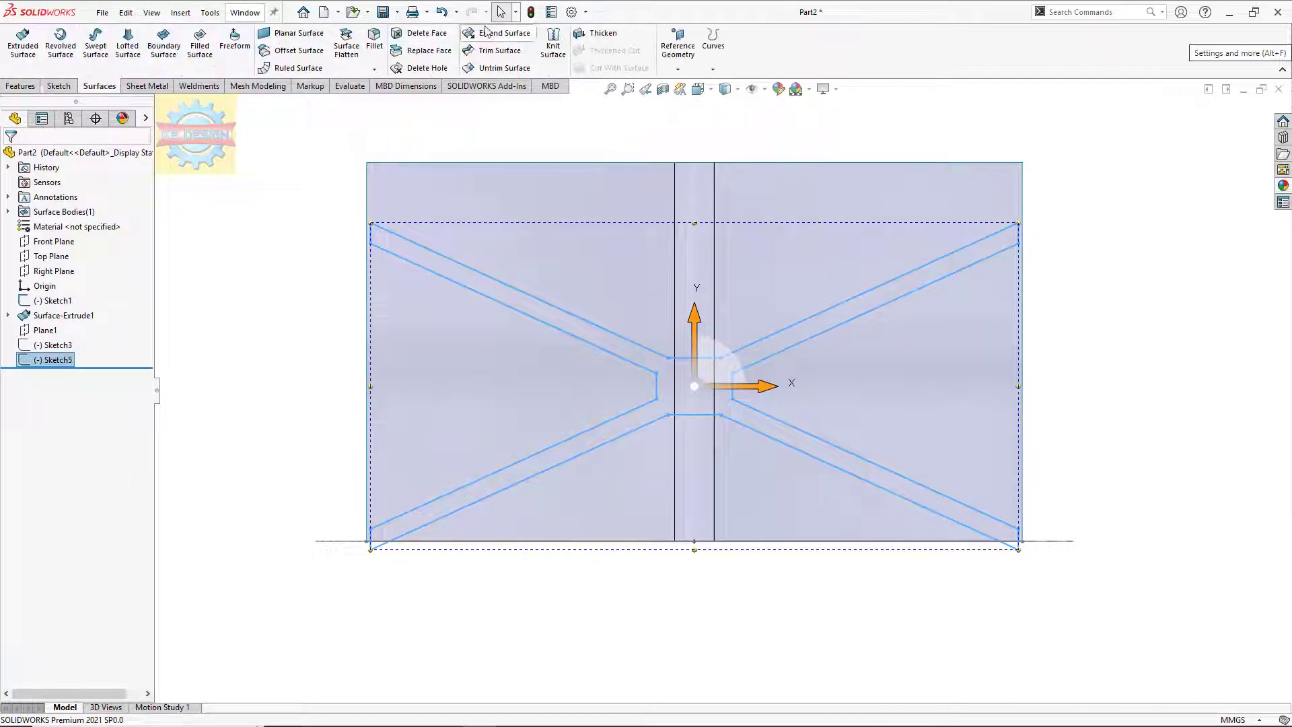
left_click(522, 48)
left_click(548, 314)
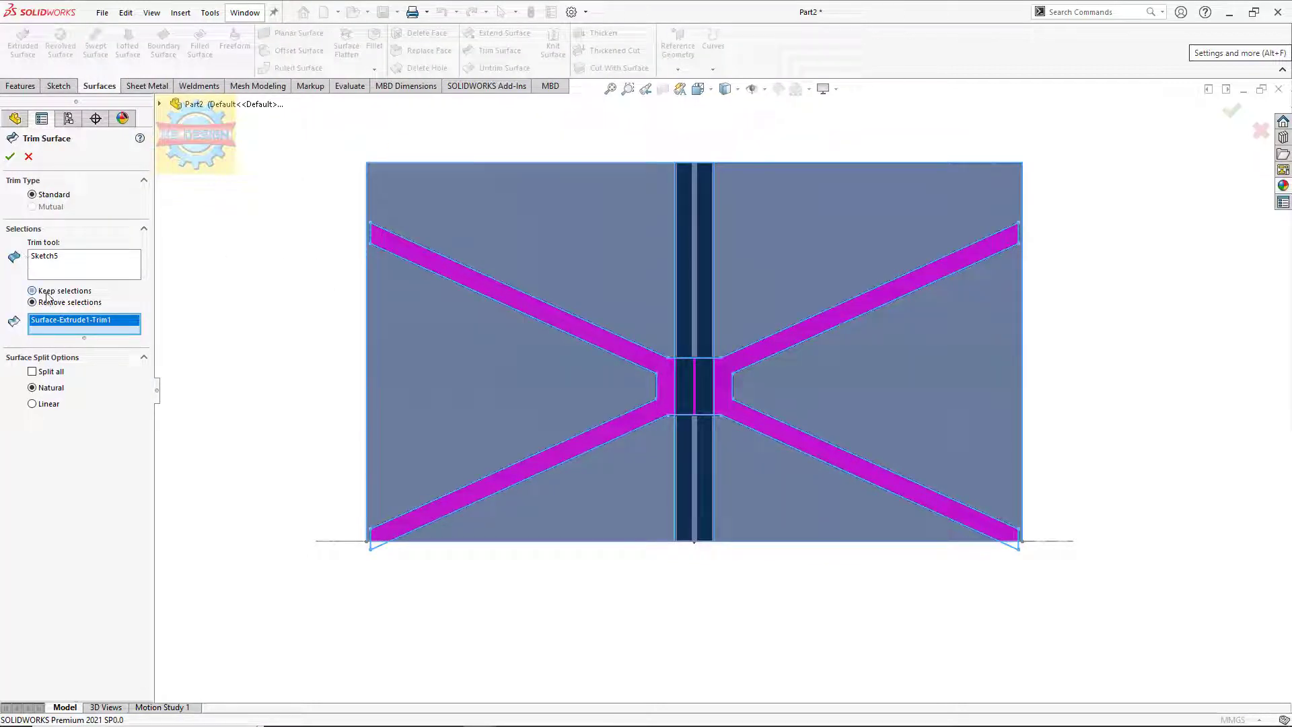
left_click(8, 156)
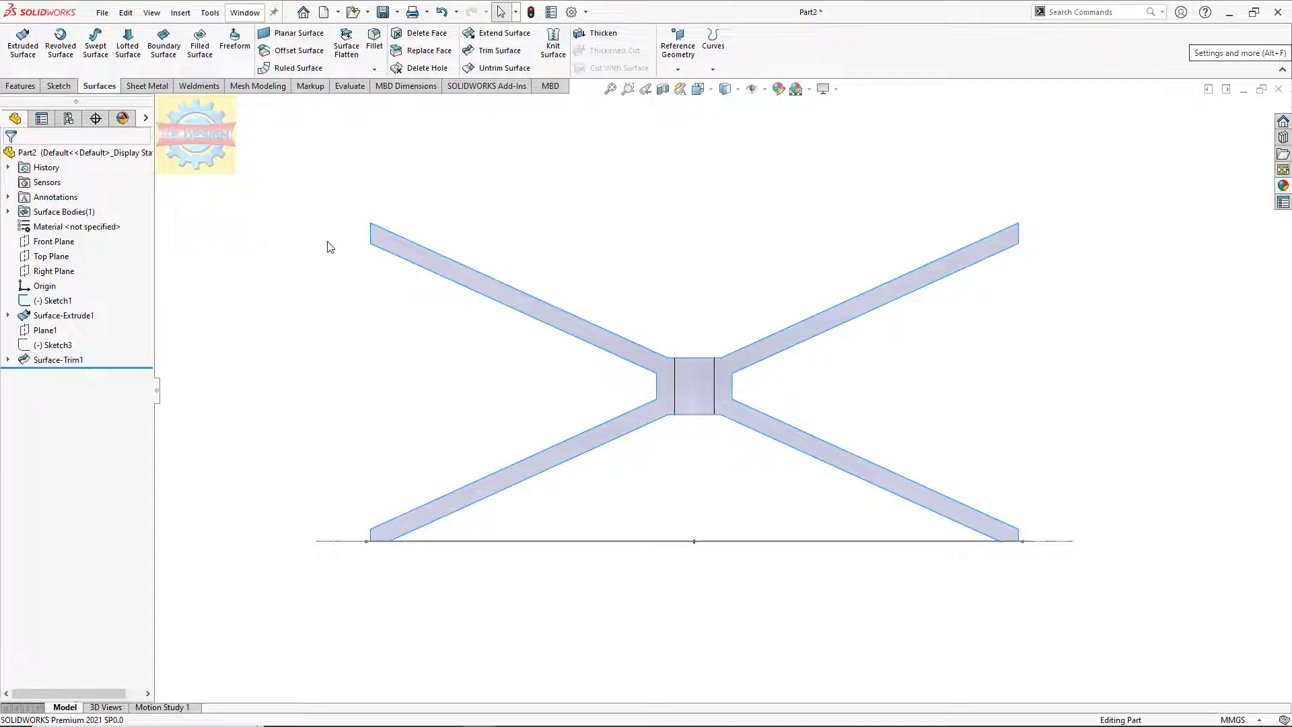
middle_click_drag(340, 256, 414, 302)
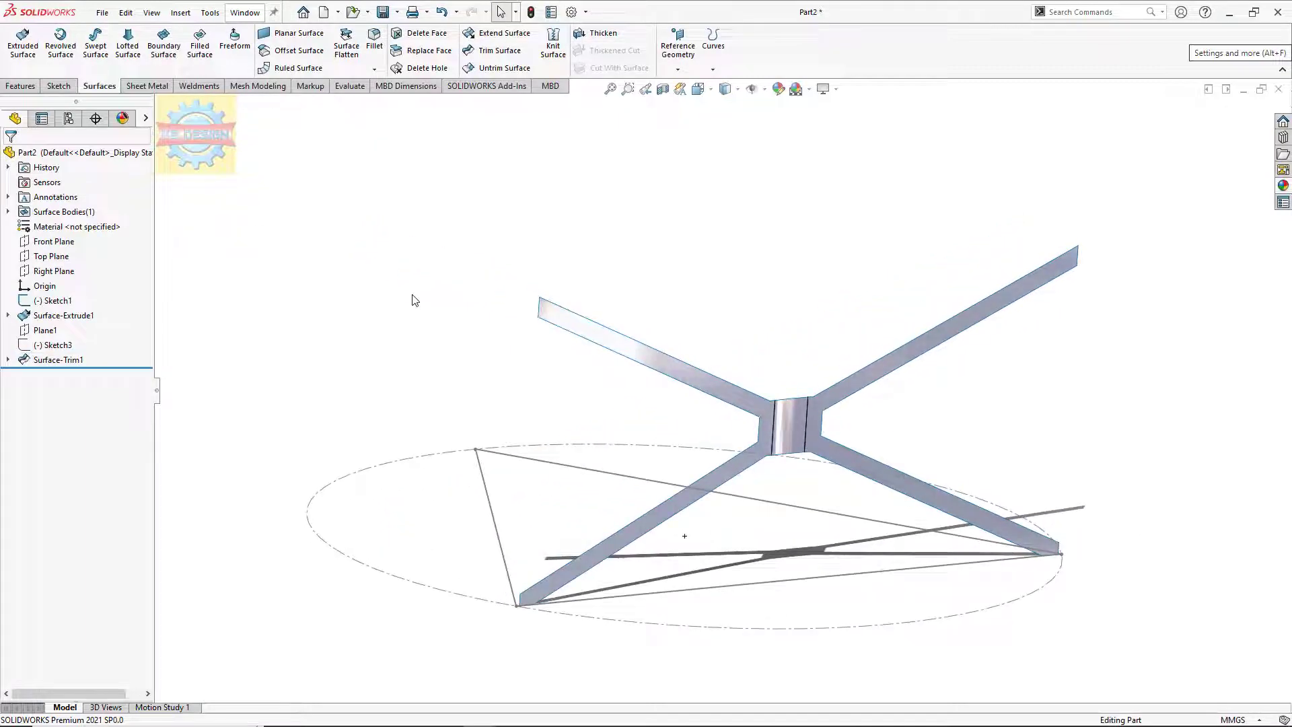
- Thicken Surface-Trim1 into a 4 mm solid, choosing the side it grows toward
left_click(596, 33)
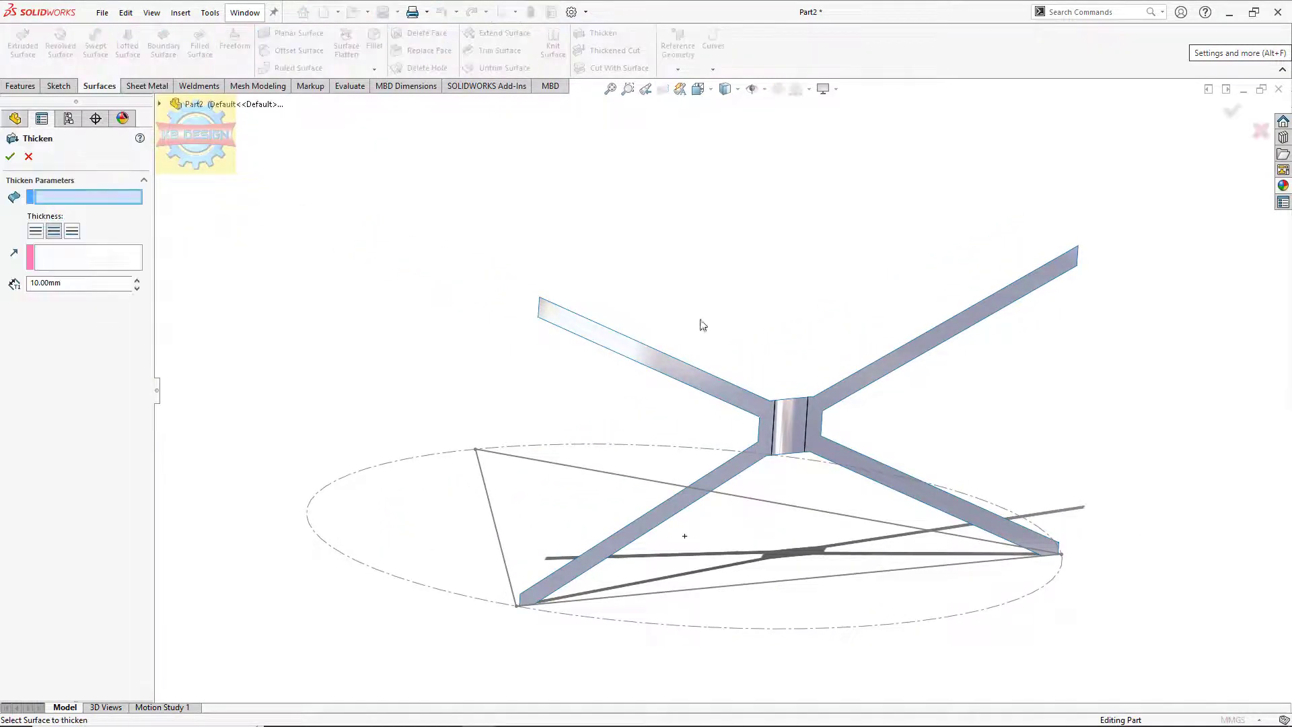
left_click(754, 409)
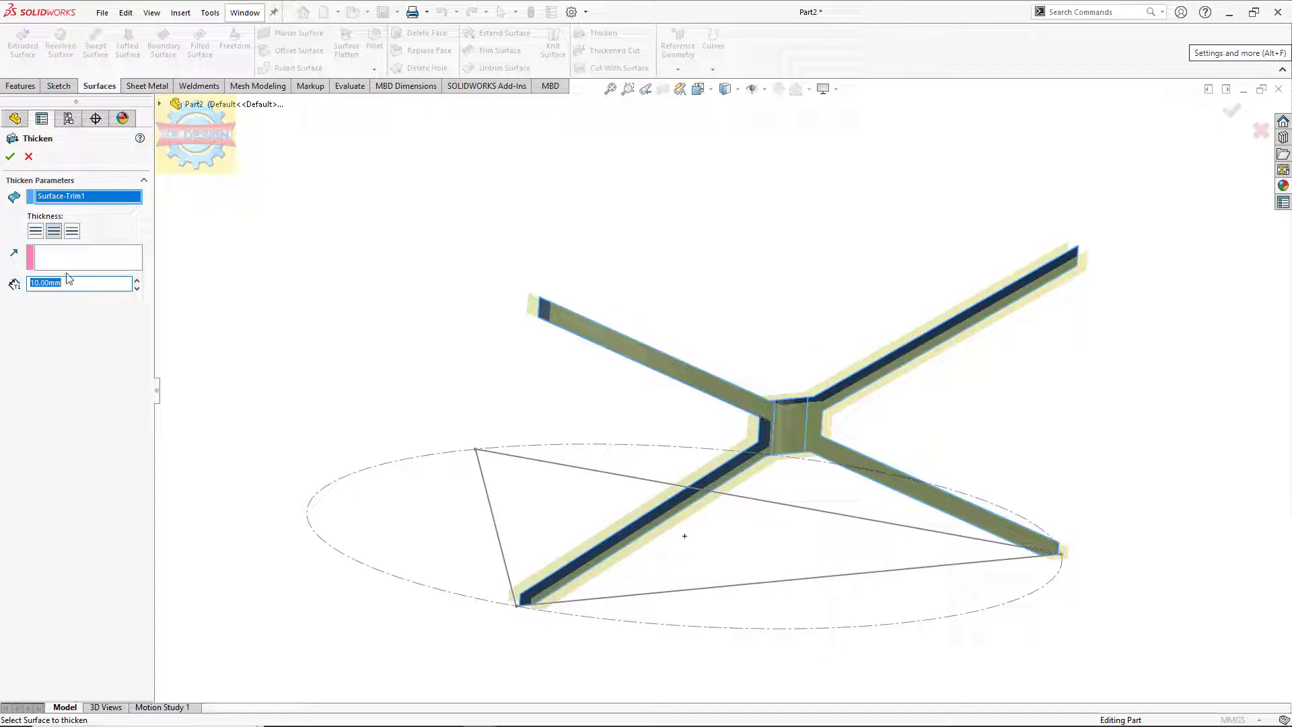
type("2")
key("Return")
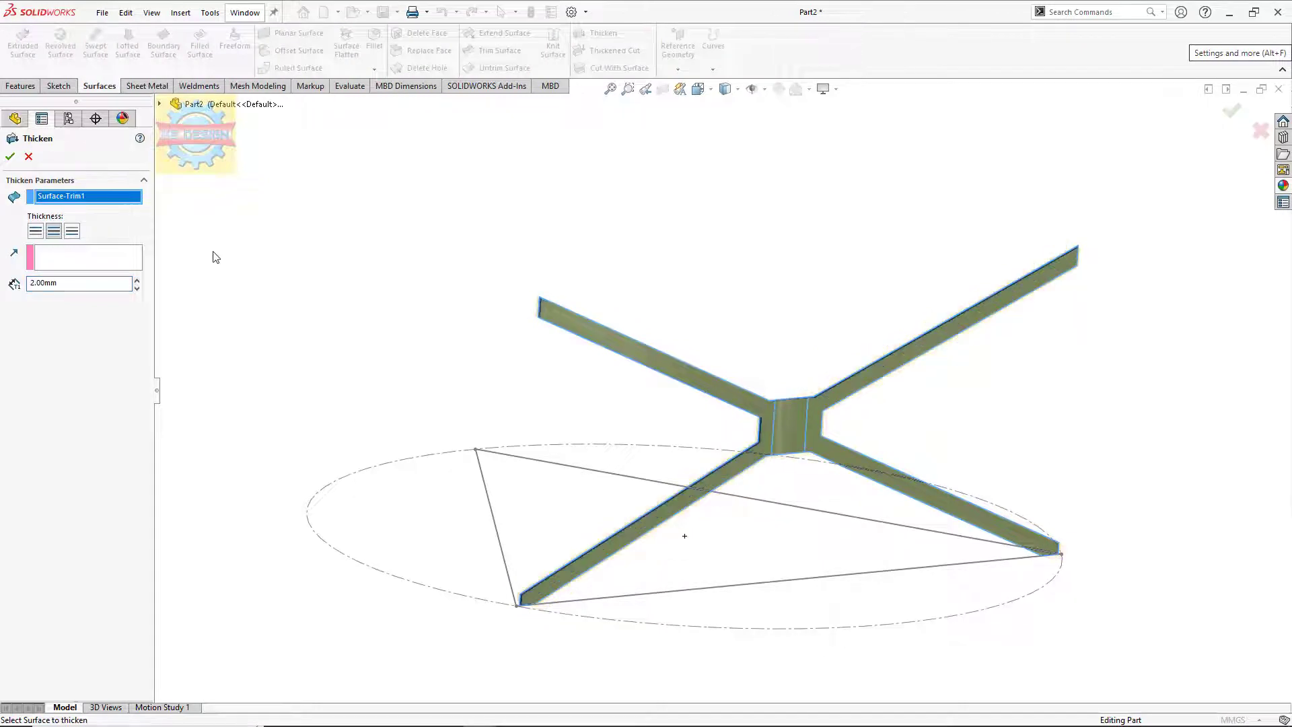
left_click(37, 231)
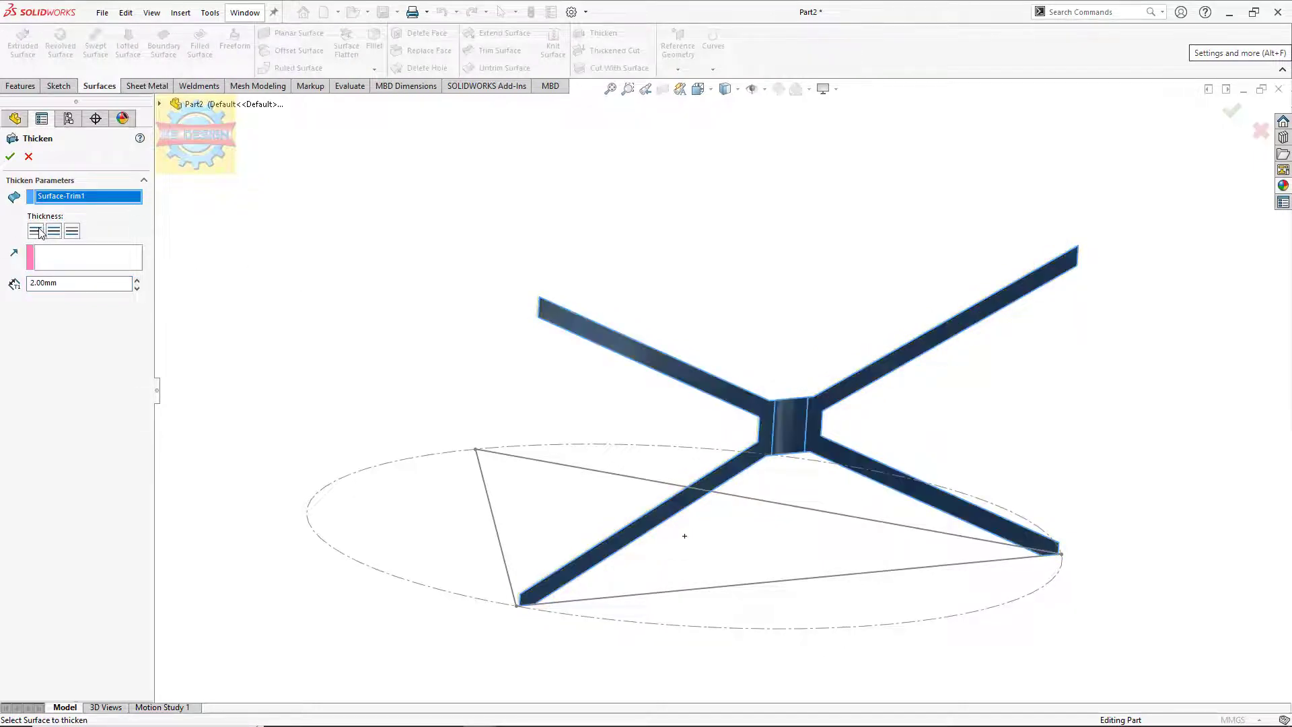
left_click(72, 231)
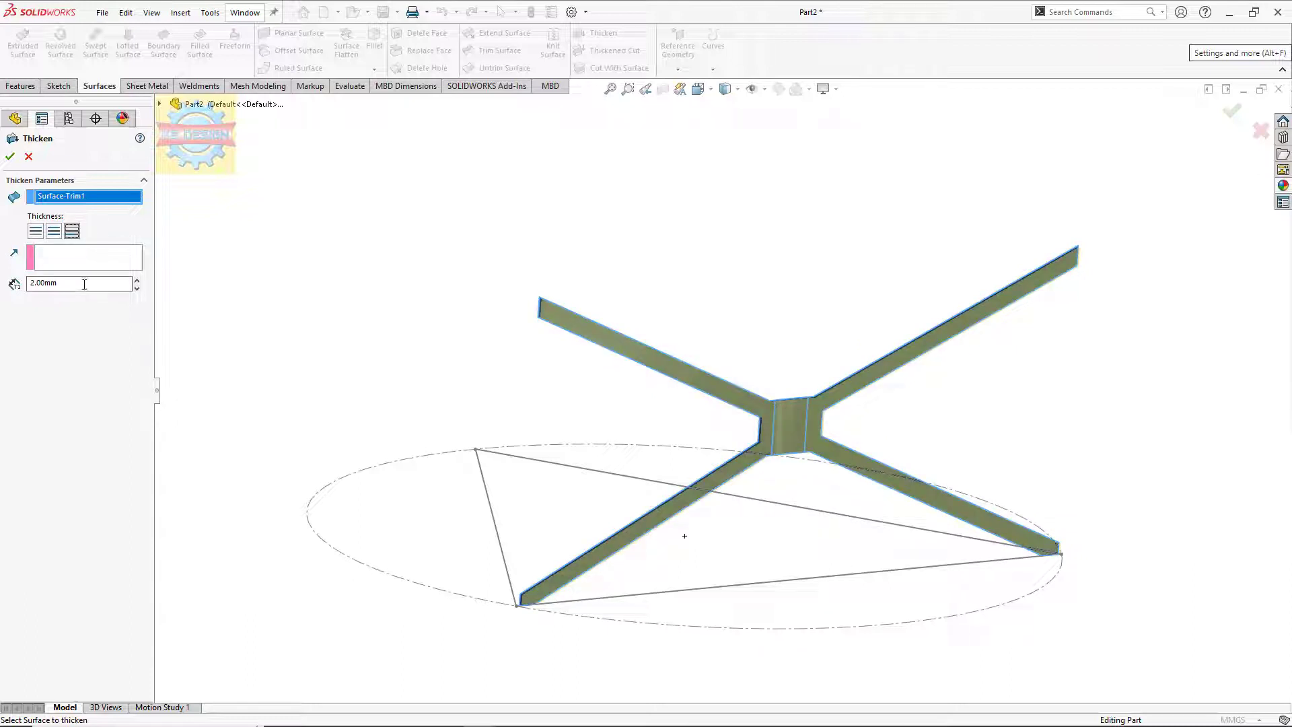
left_click(37, 233)
type("4")
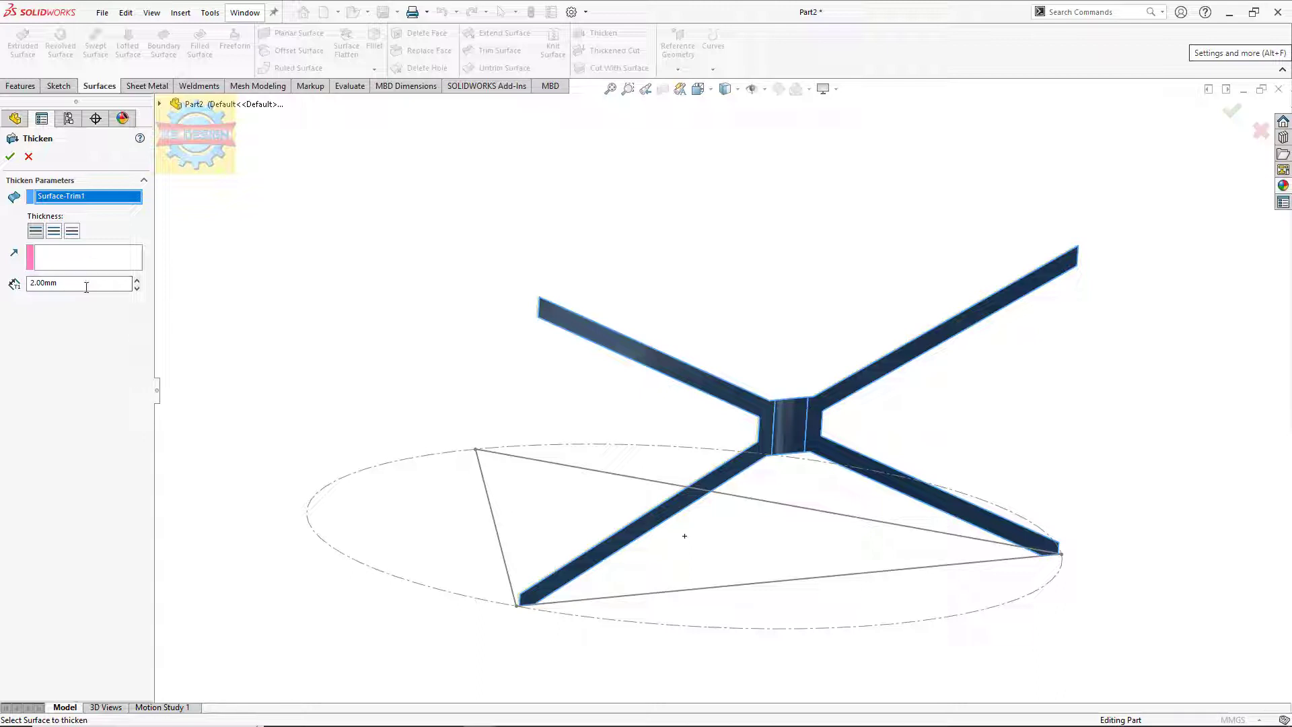
left_click(10, 156)
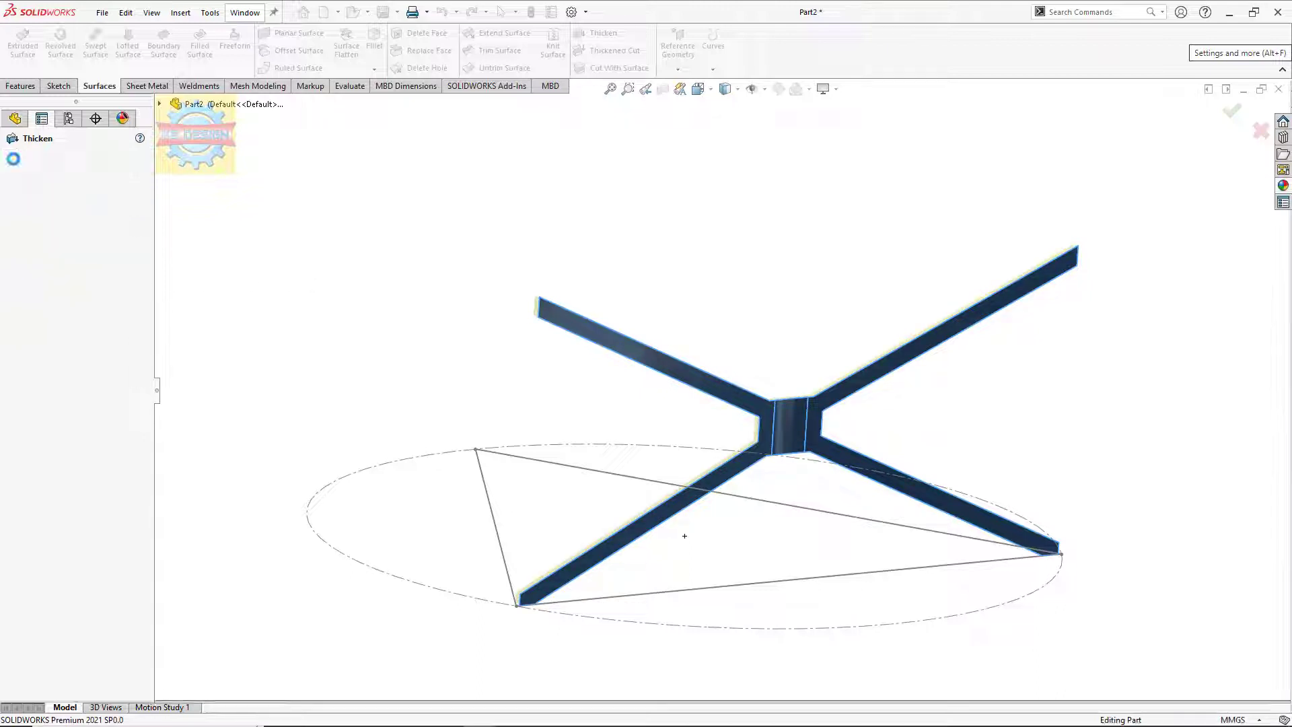
middle_click_drag(583, 256, 583, 311)
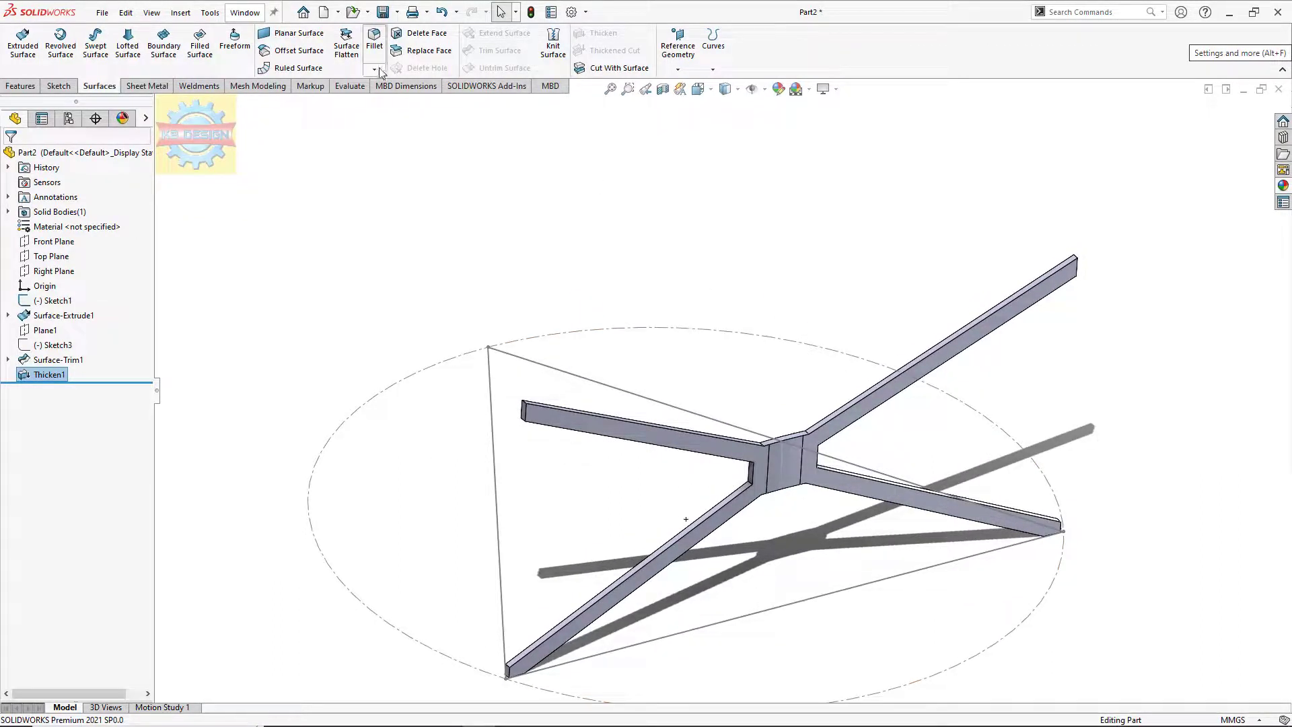
- Fillet the connected beam junction edges with a 5 mm radius
left_click(20, 86)
left_click(374, 39)
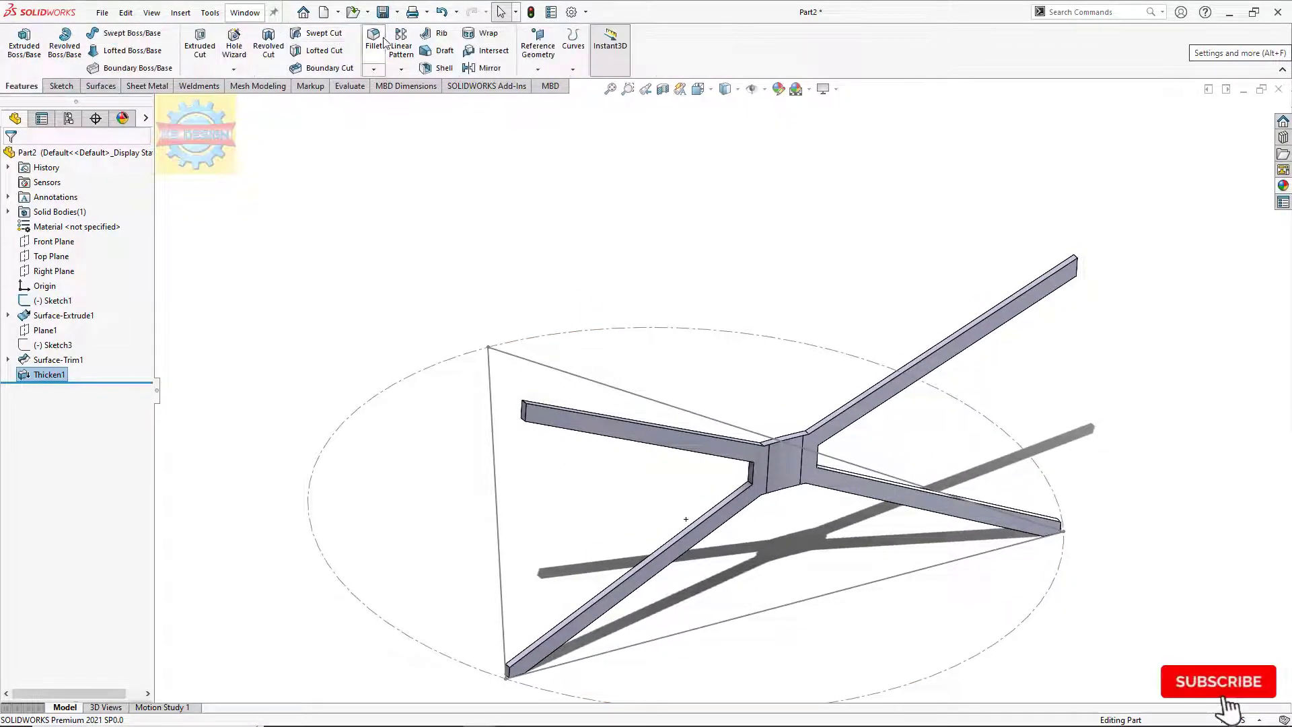
type("5")
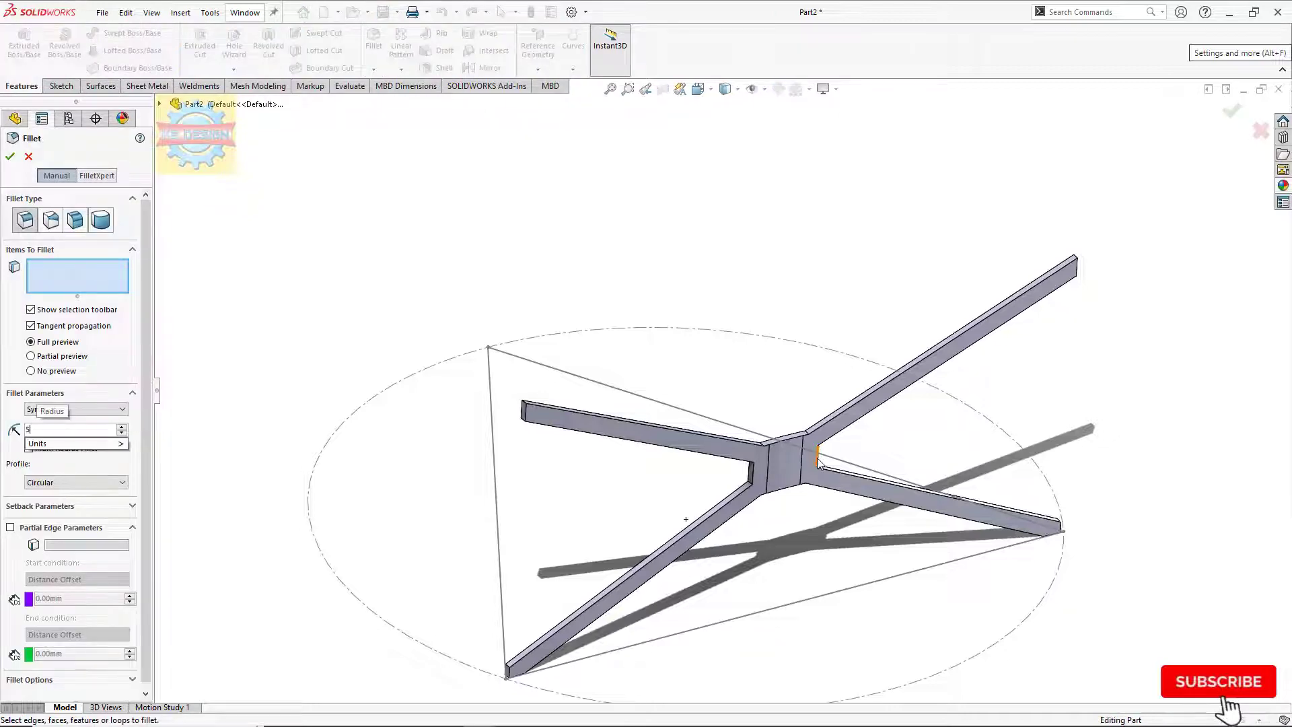
scroll(841, 460, "down", 4)
left_click(747, 385)
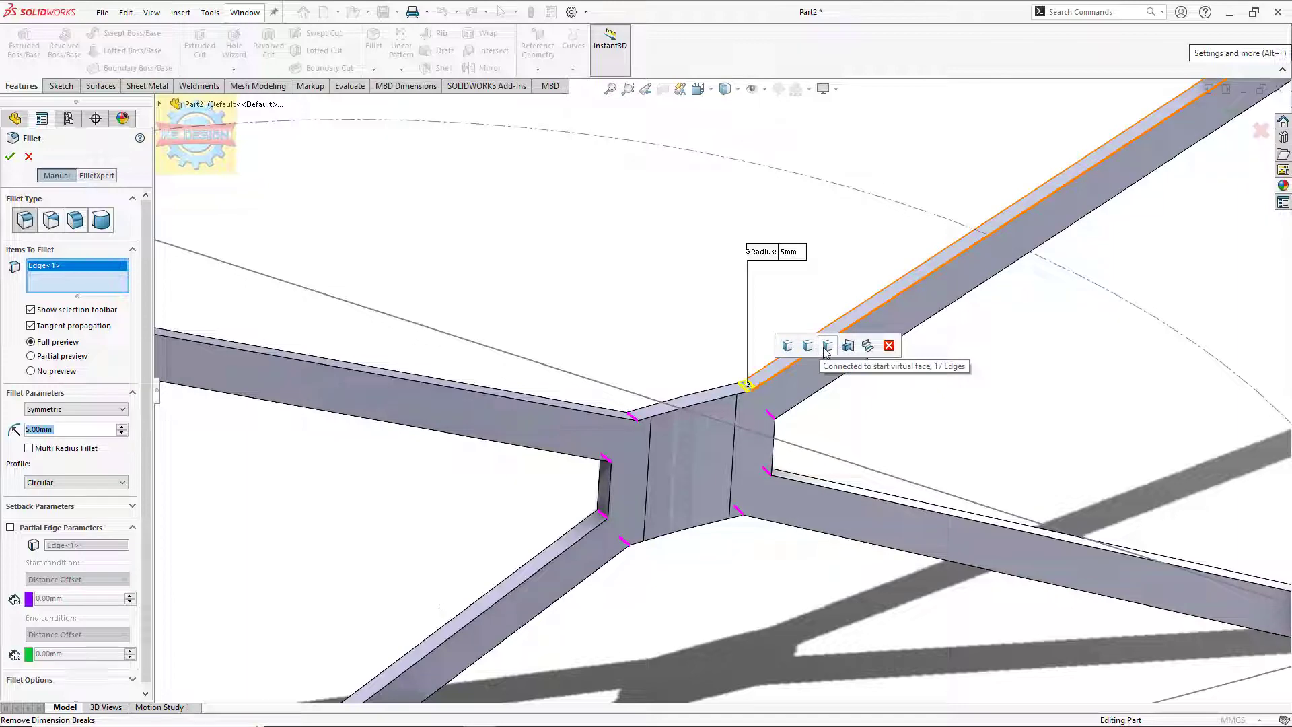
left_click(827, 346)
left_click(10, 156)
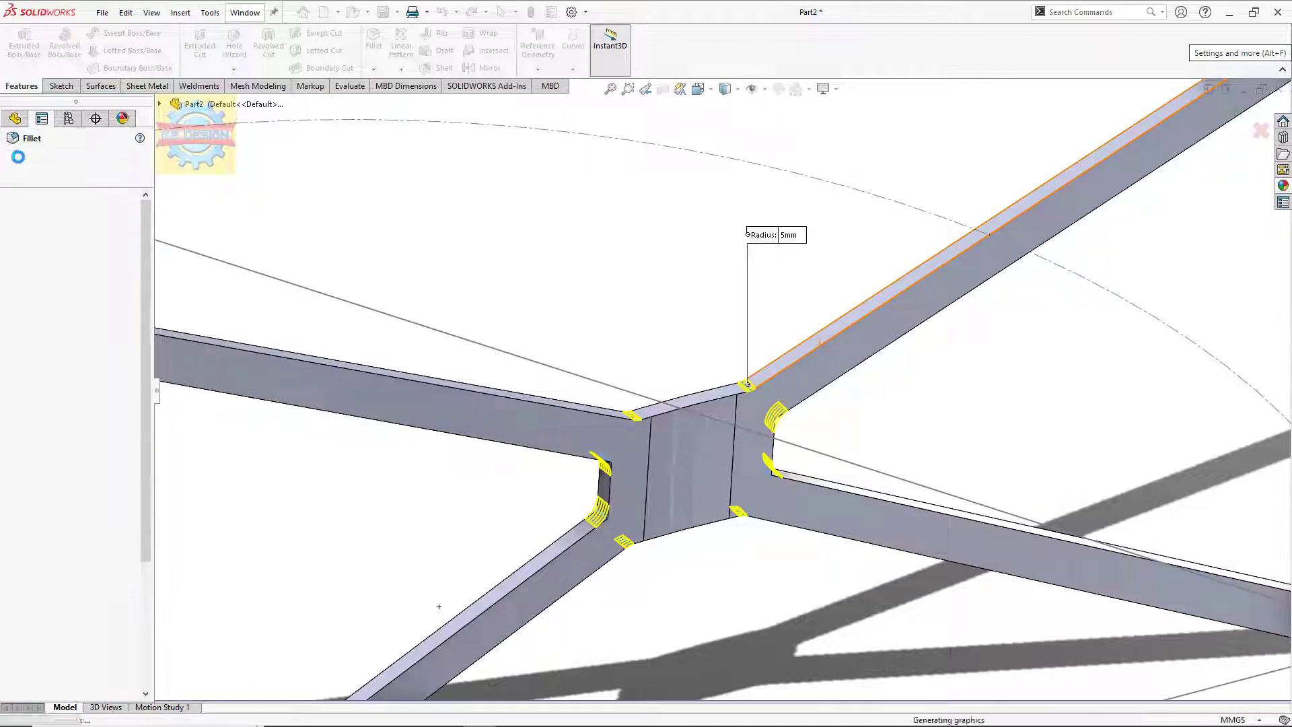
- Apply a 2 mm fillet to the edges of one strut face
left_click(510, 399)
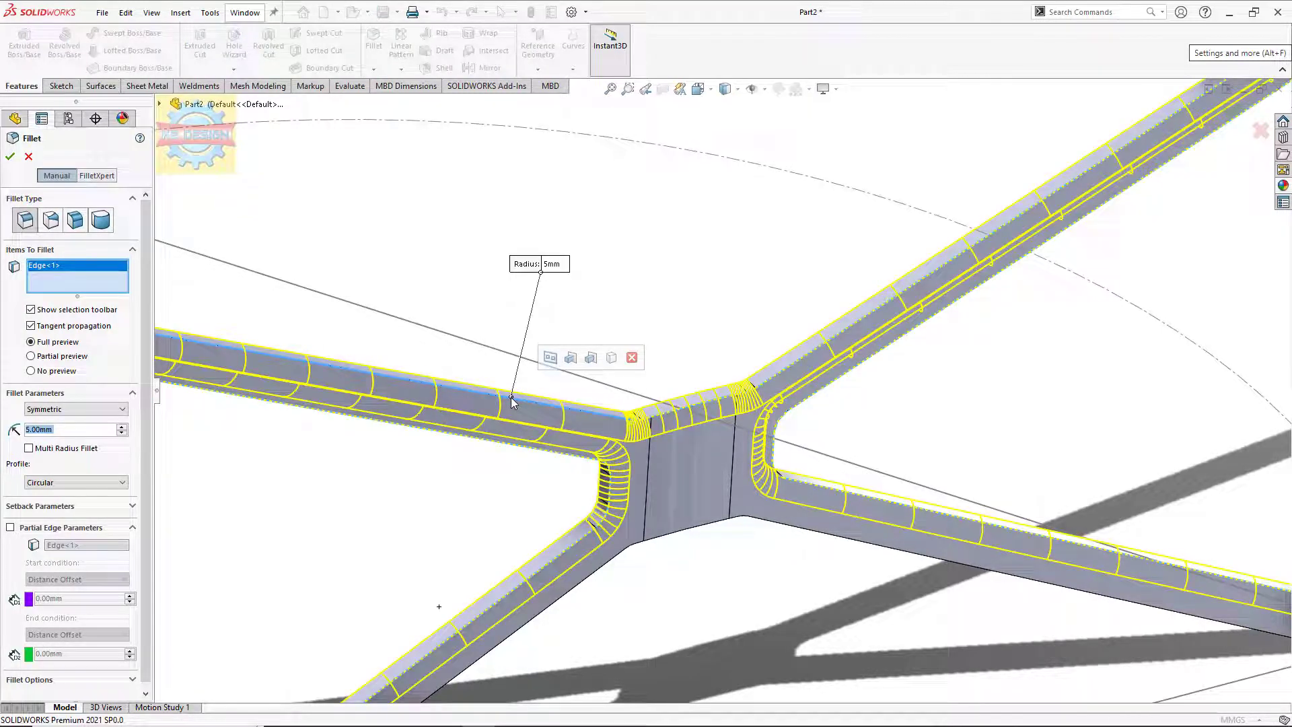
type("2.5")
key("Return")
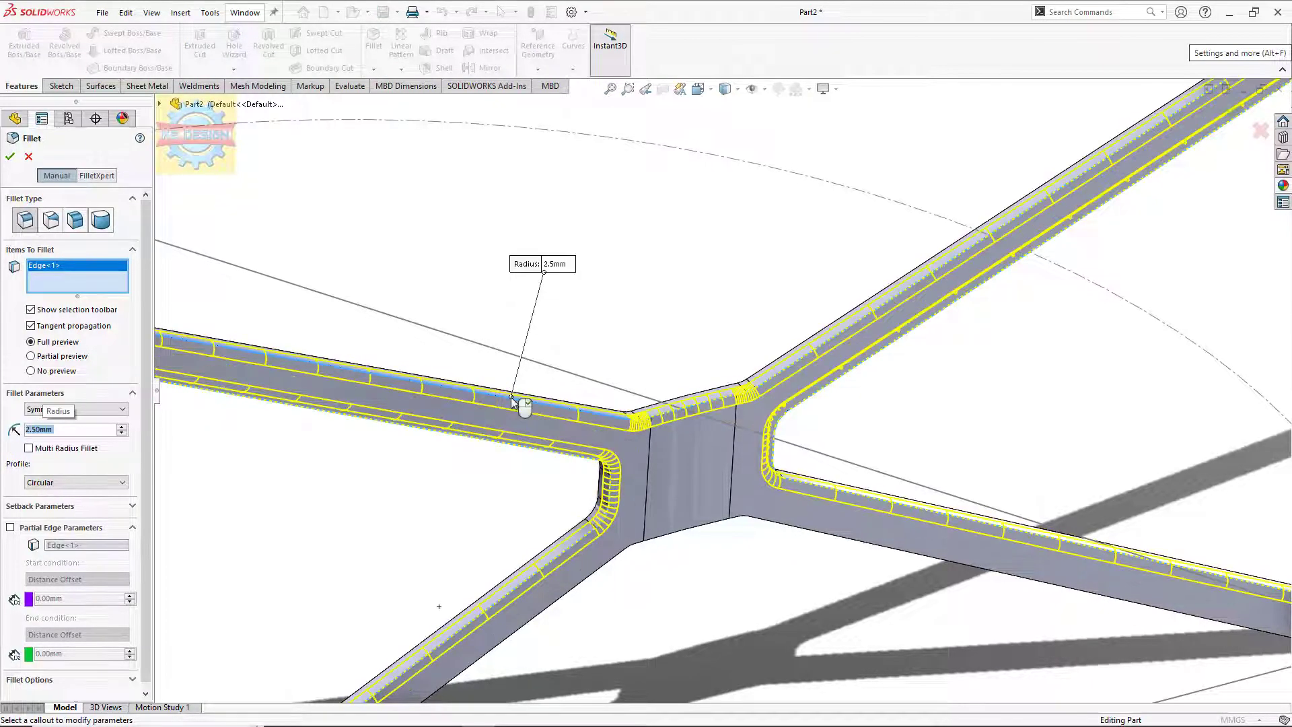
type("2")
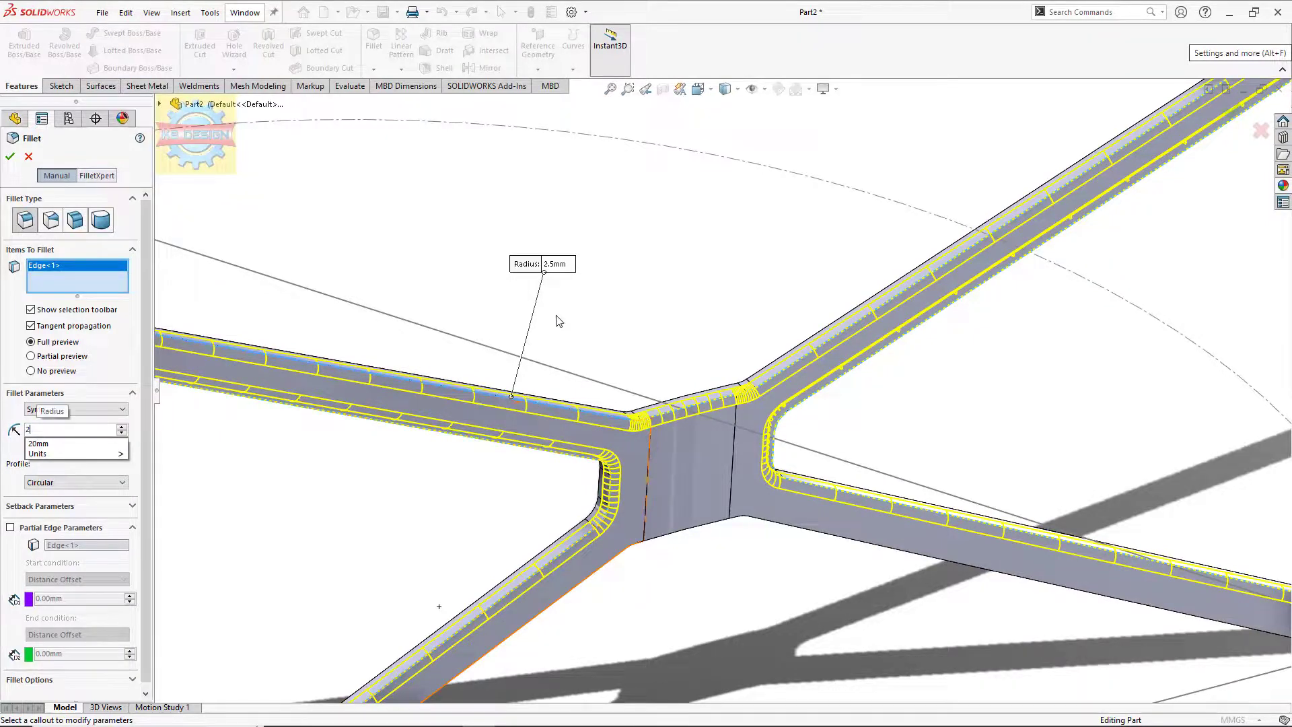
key("Return")
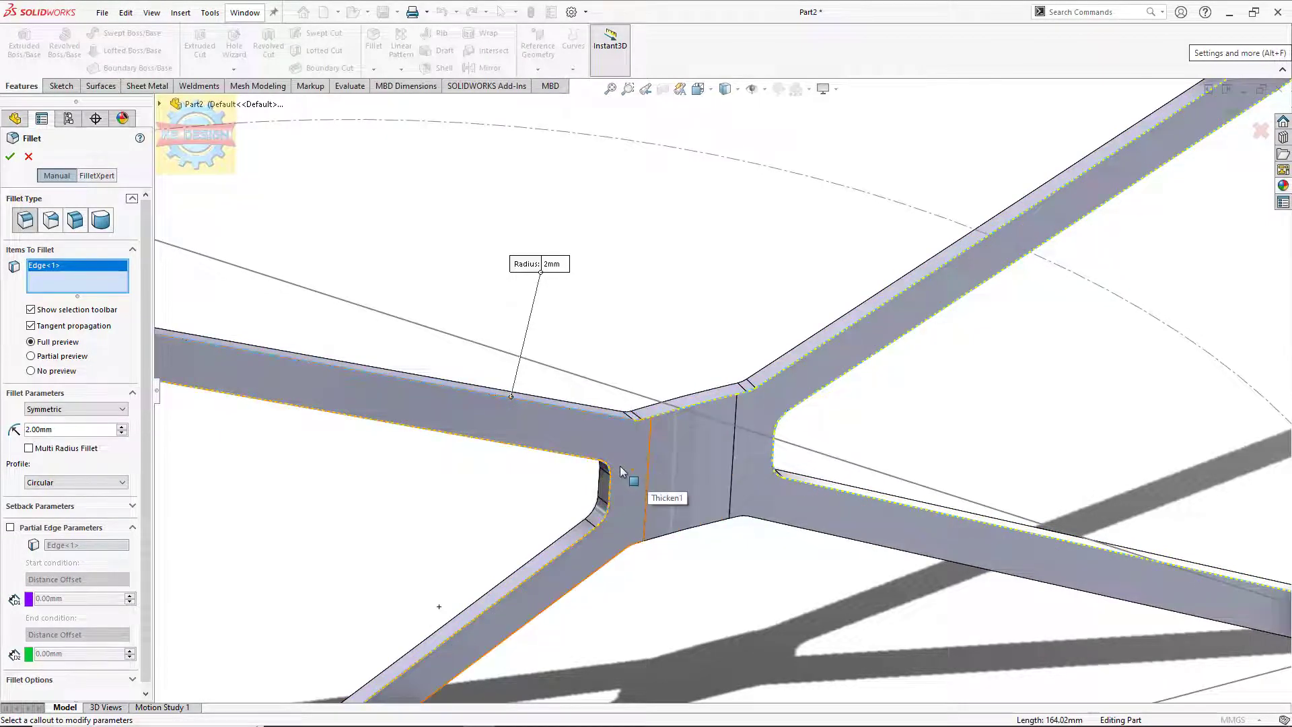
right_click(76, 273)
left_click(108, 283)
left_click(595, 422)
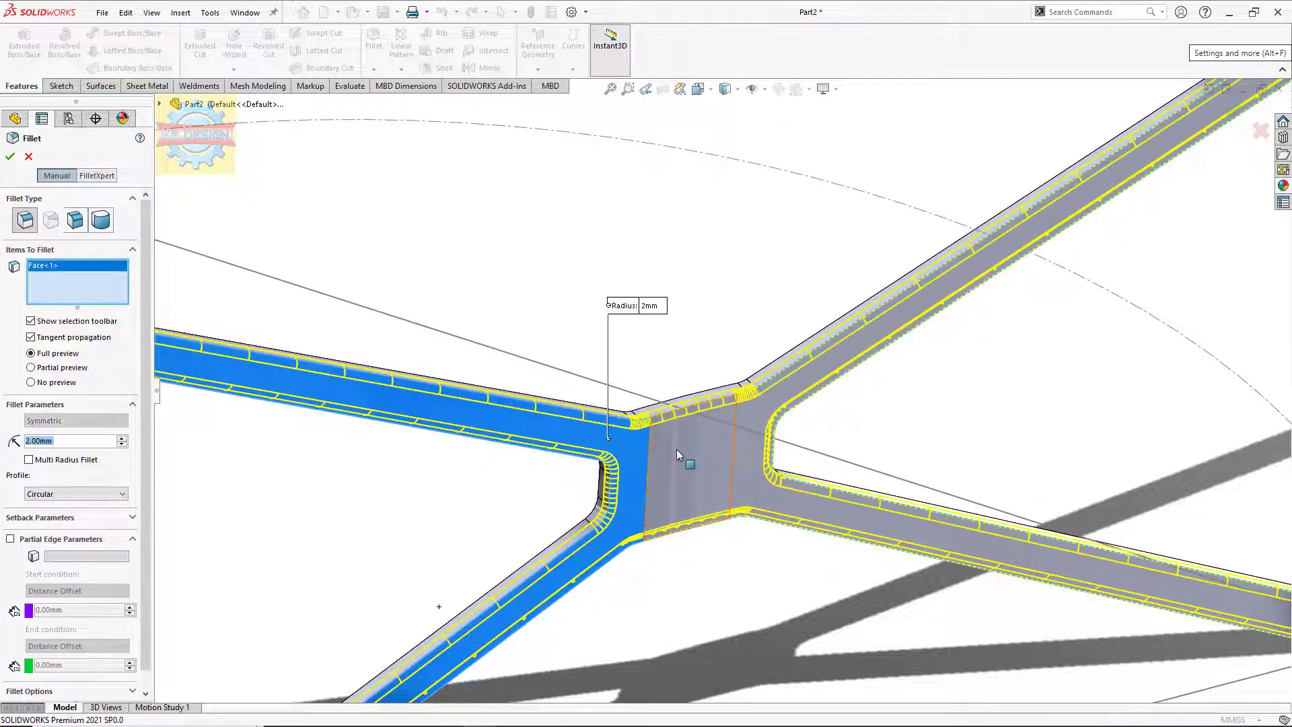
left_click(10, 156)
- Add another 2 mm fillet on the opposite strut face
middle_click_drag(576, 347, 714, 367)
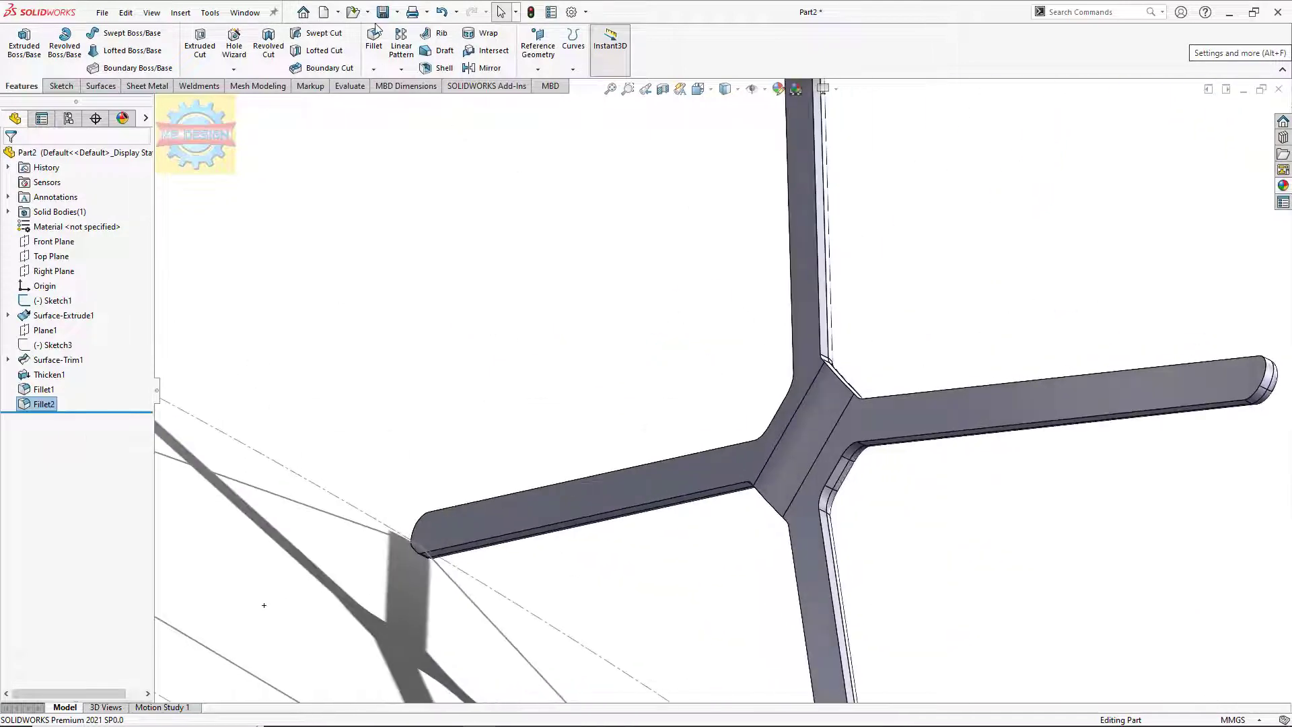
left_click(374, 37)
left_click(849, 431)
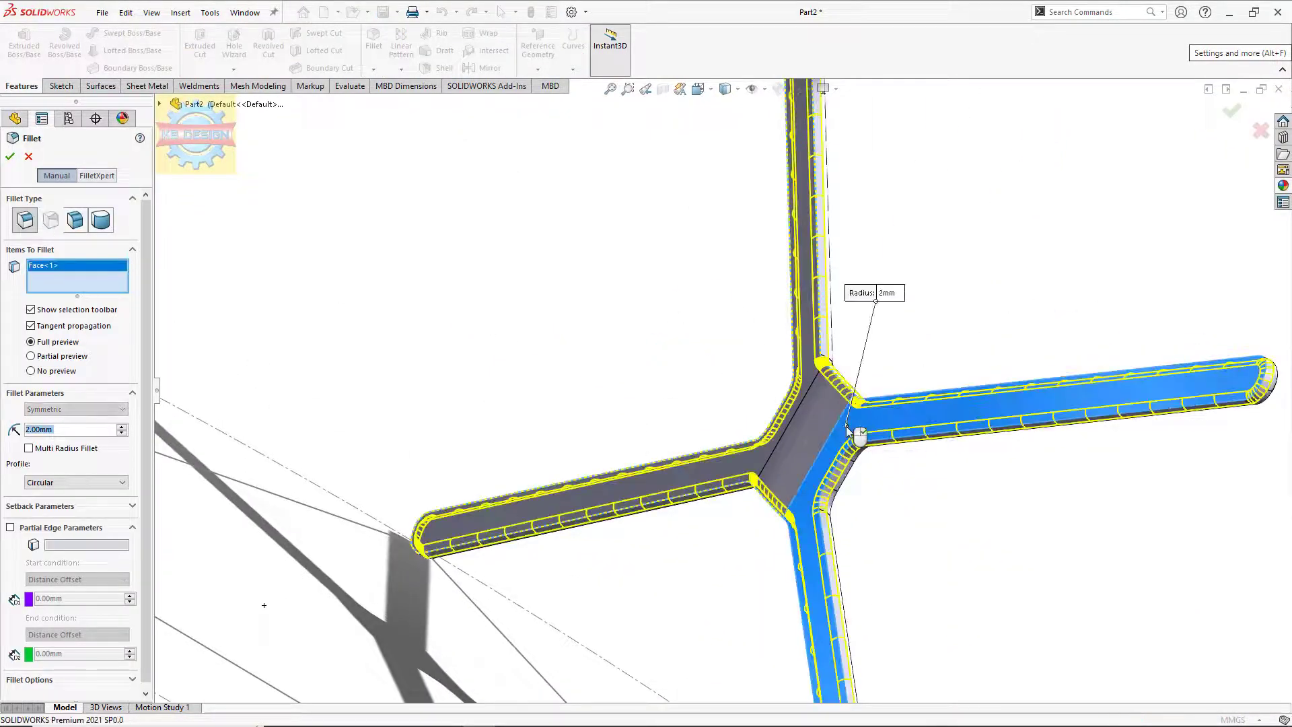
left_click(10, 157)
mouse_move(482, 300)
middle_mouse_down()
mouse_move(612, 341)
mouse_move(512, 285)
middle_mouse_up()
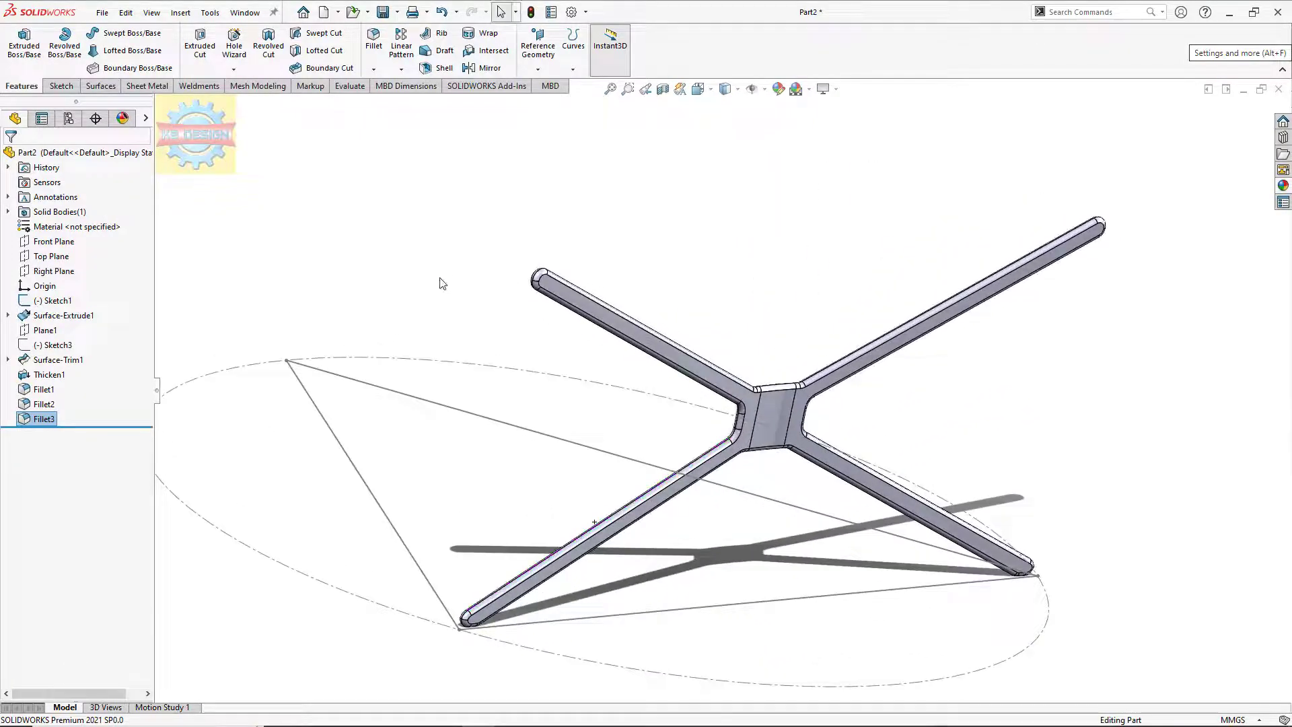
- Create reference axis Axis1 where the Front Plane and Right Plane intersect
left_click(56, 242)
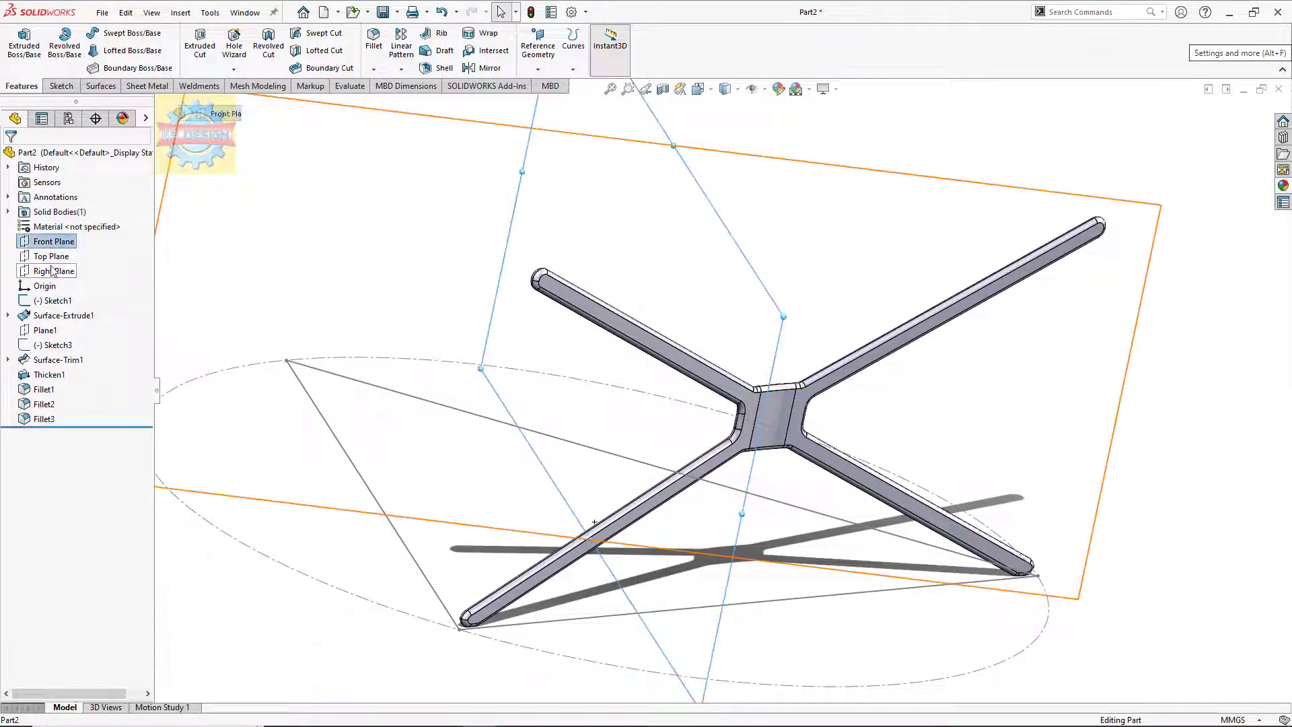
left_click(54, 270, "ctrl")
left_click(538, 69)
left_click(553, 98)
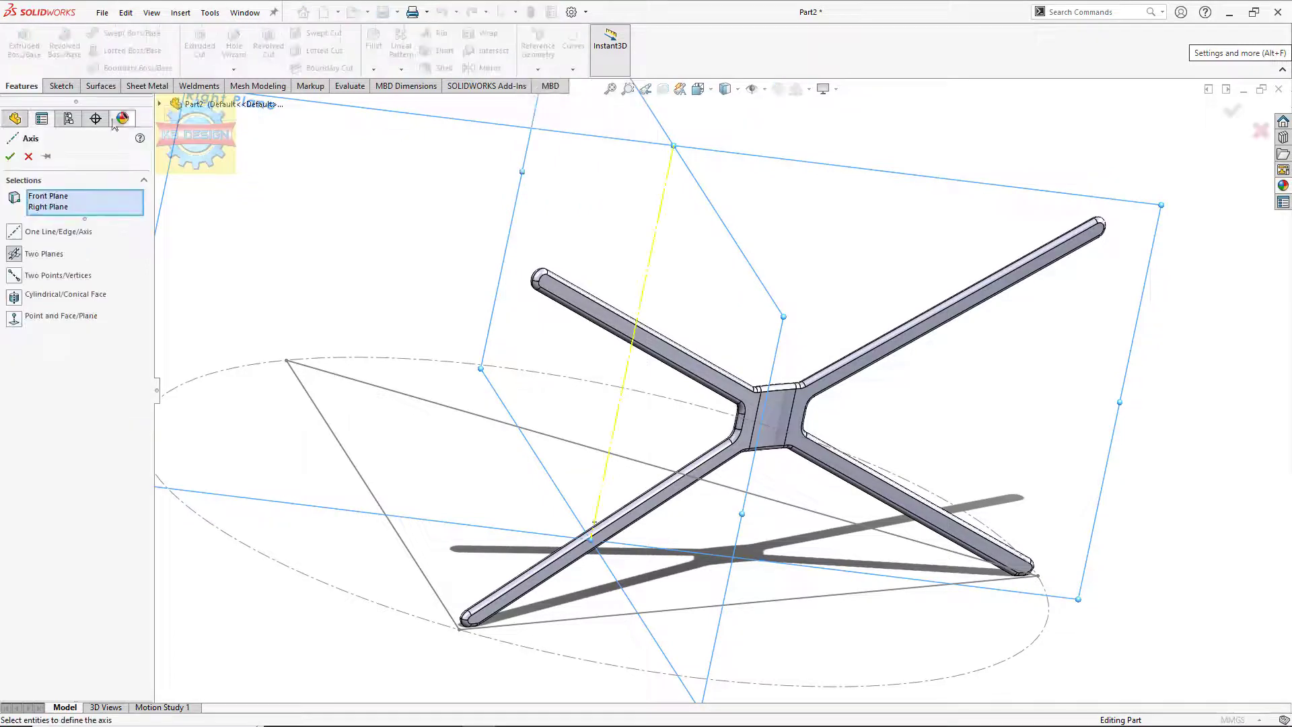
left_click(9, 155)
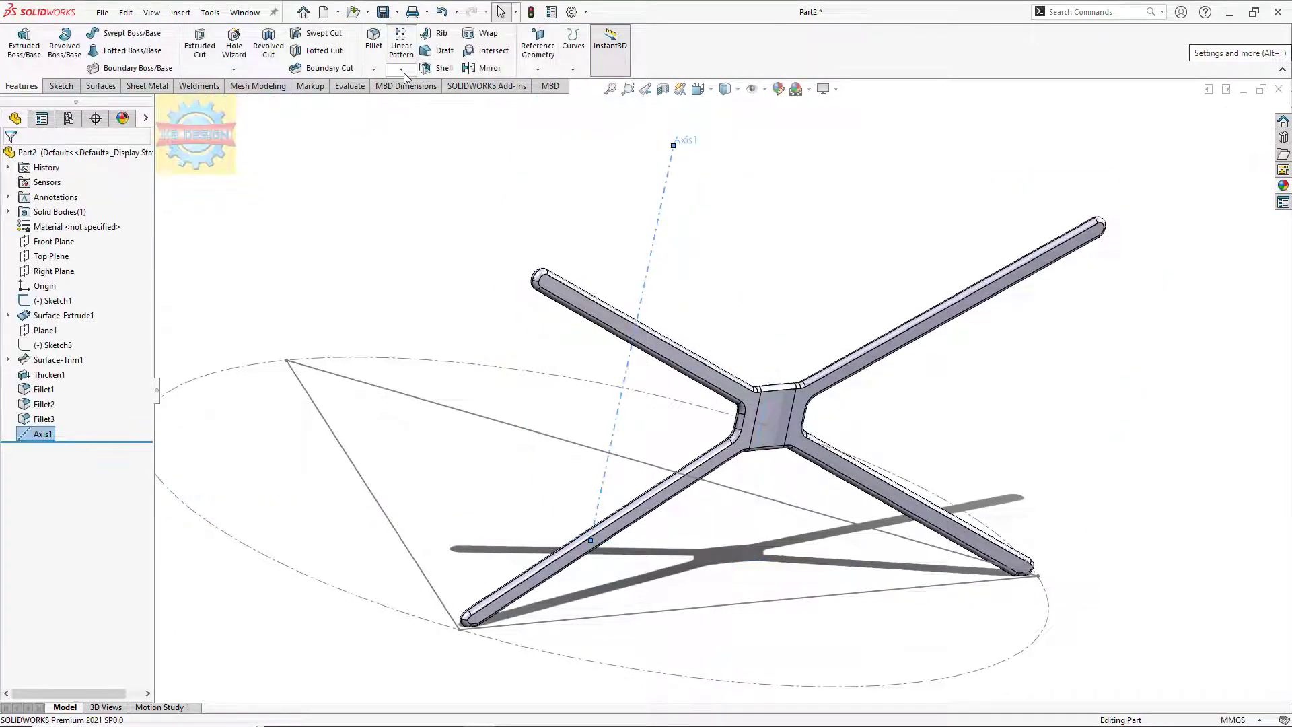
left_click(401, 69)
- Circular-pattern the strut body 3 times over 360° about Axis1
left_click(410, 102)
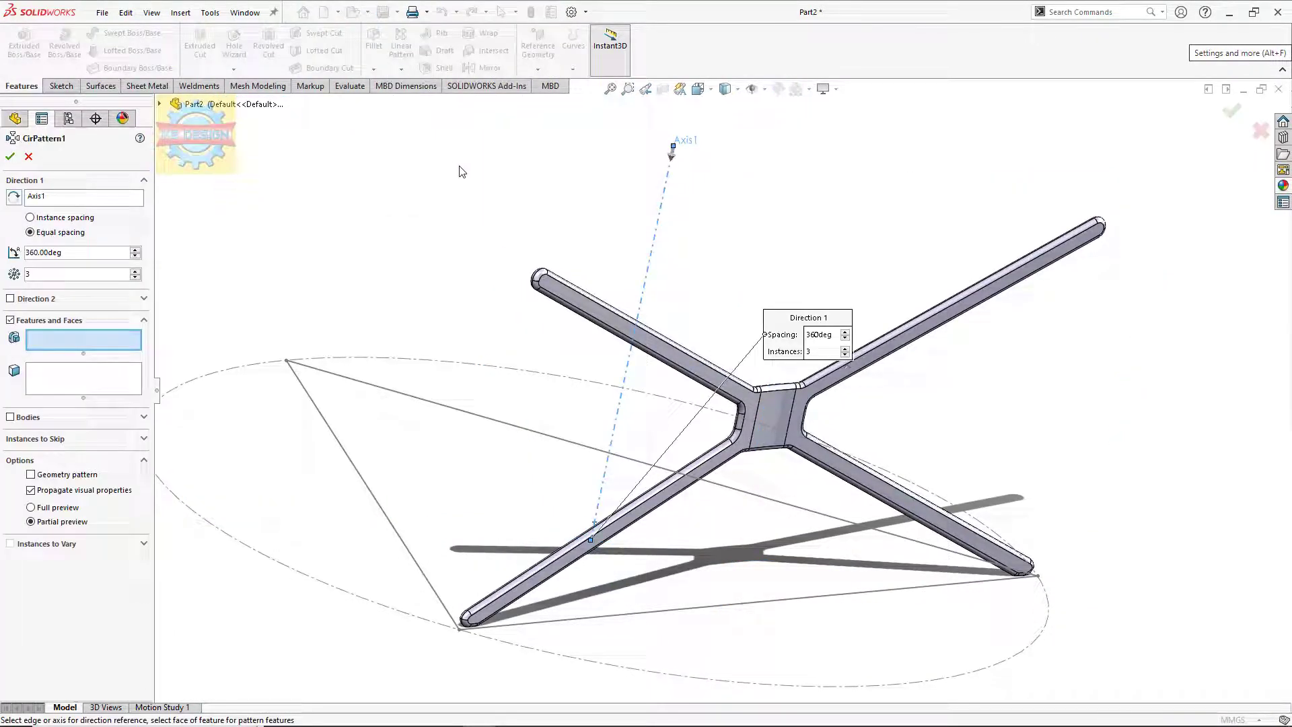
left_click(10, 417)
left_click(579, 300)
middle_click_drag(590, 311, 568, 378)
left_click(11, 157)
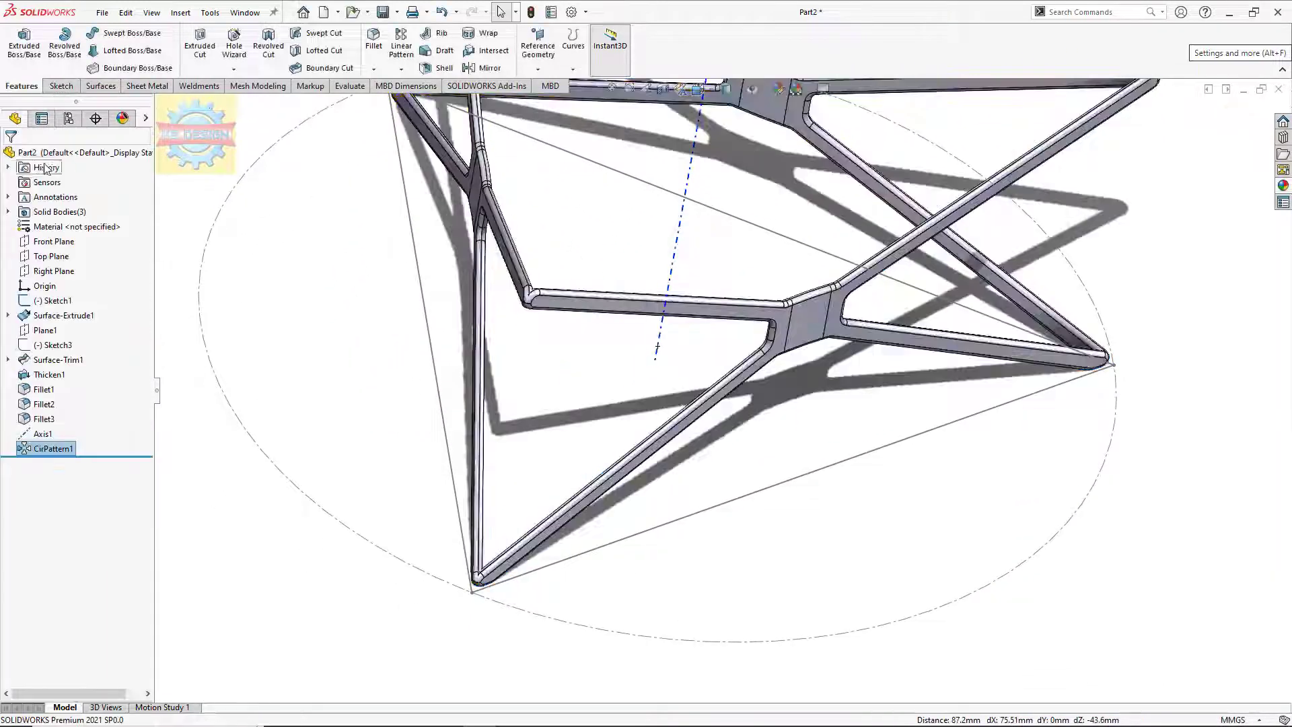
key("f")
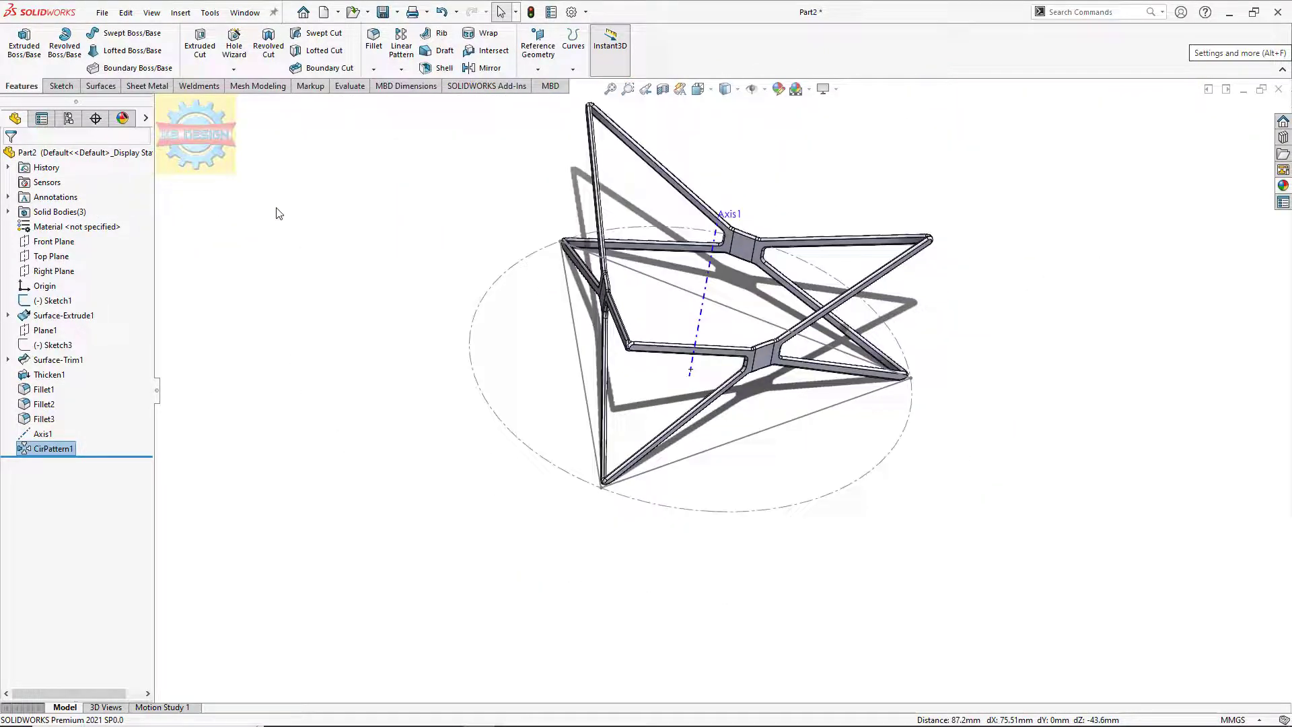
- Combine the three strut bodies with Add into one solid and inspect the joined frame
left_click(180, 12)
mouse_move(203, 67)
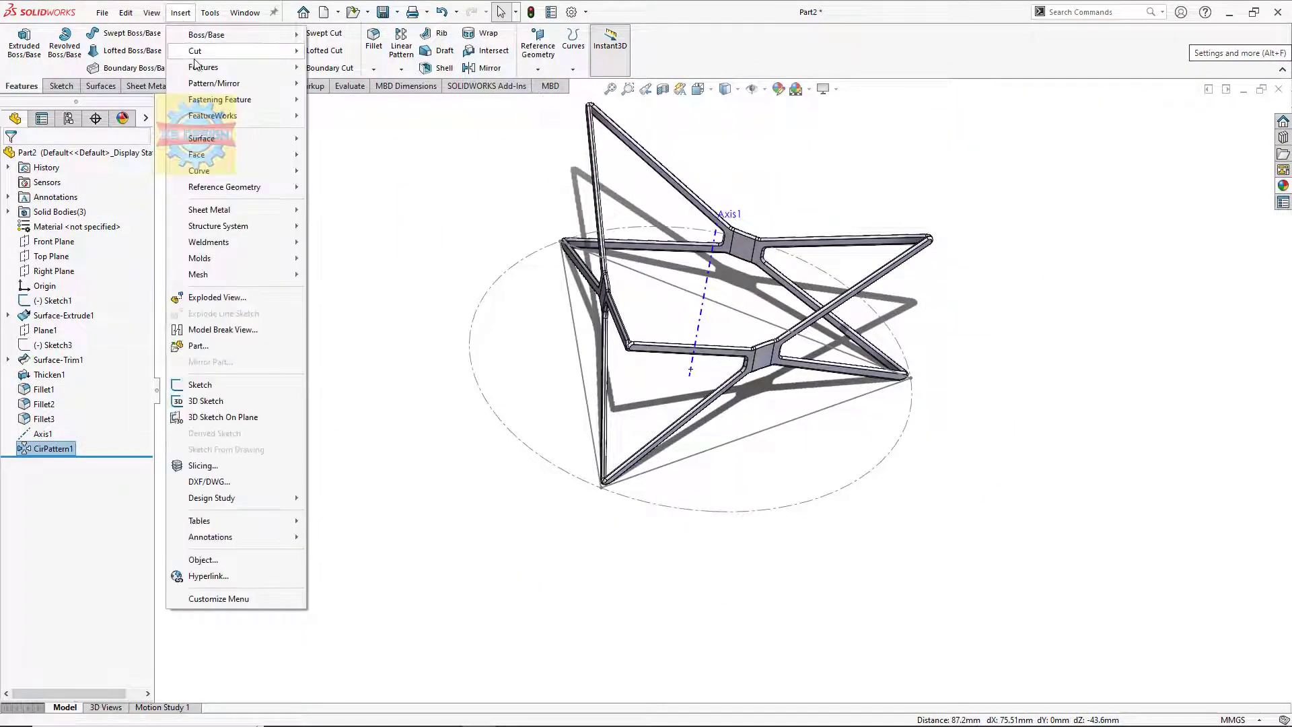
left_click(343, 378)
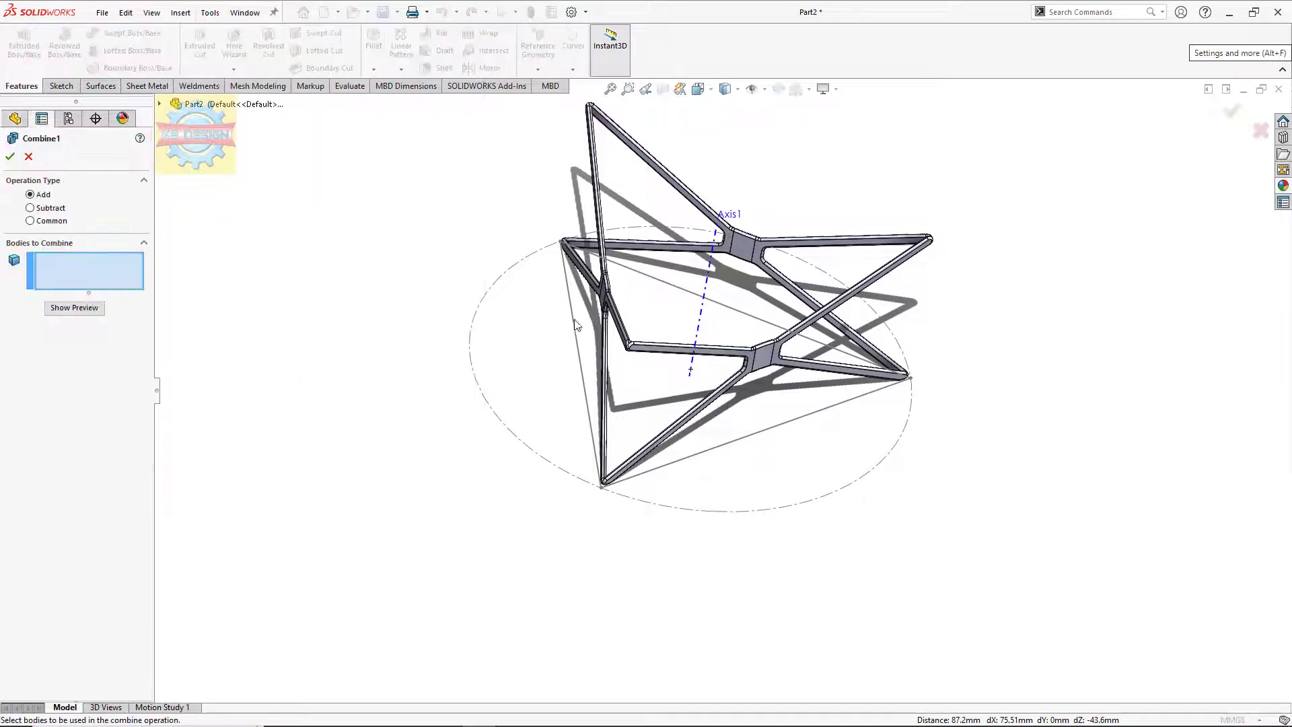
left_click(618, 325)
left_click(685, 357)
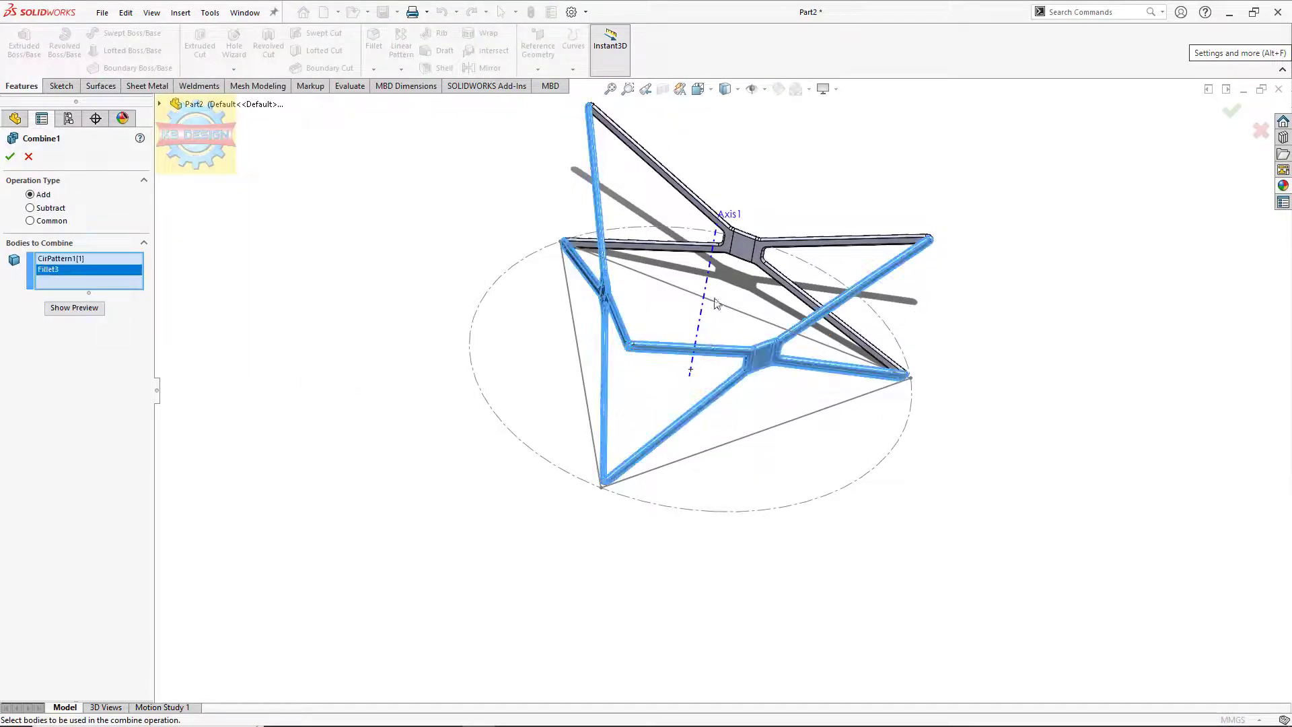
left_click(743, 243)
left_click(11, 157)
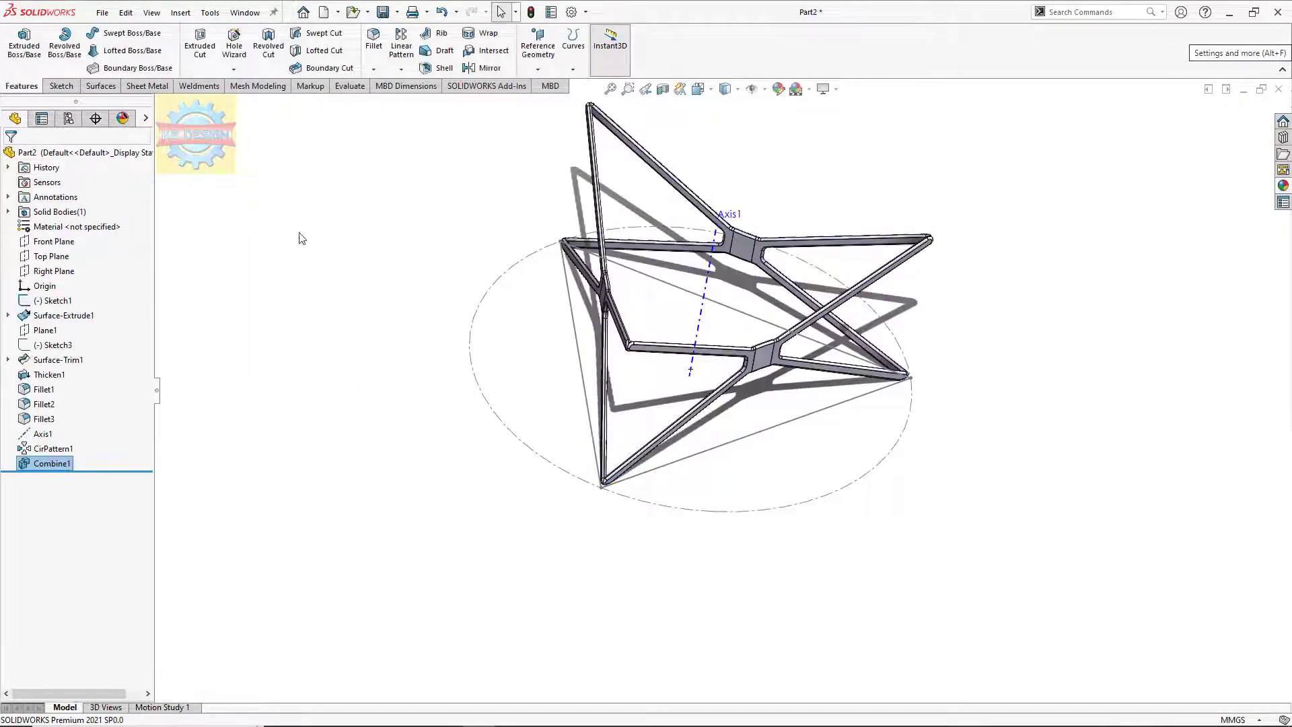
mouse_move(565, 351)
middle_mouse_down()
mouse_move(539, 223)
mouse_move(636, 358)
mouse_move(661, 358)
mouse_move(655, 336)
middle_mouse_up()
scroll(637, 358, "down", 3)
scroll(639, 343, "down", 3)
scroll(643, 332, "down", 2)
scroll(644, 332, "up", 3)
scroll(659, 350, "down", 2)
scroll(758, 323, "up", 2)
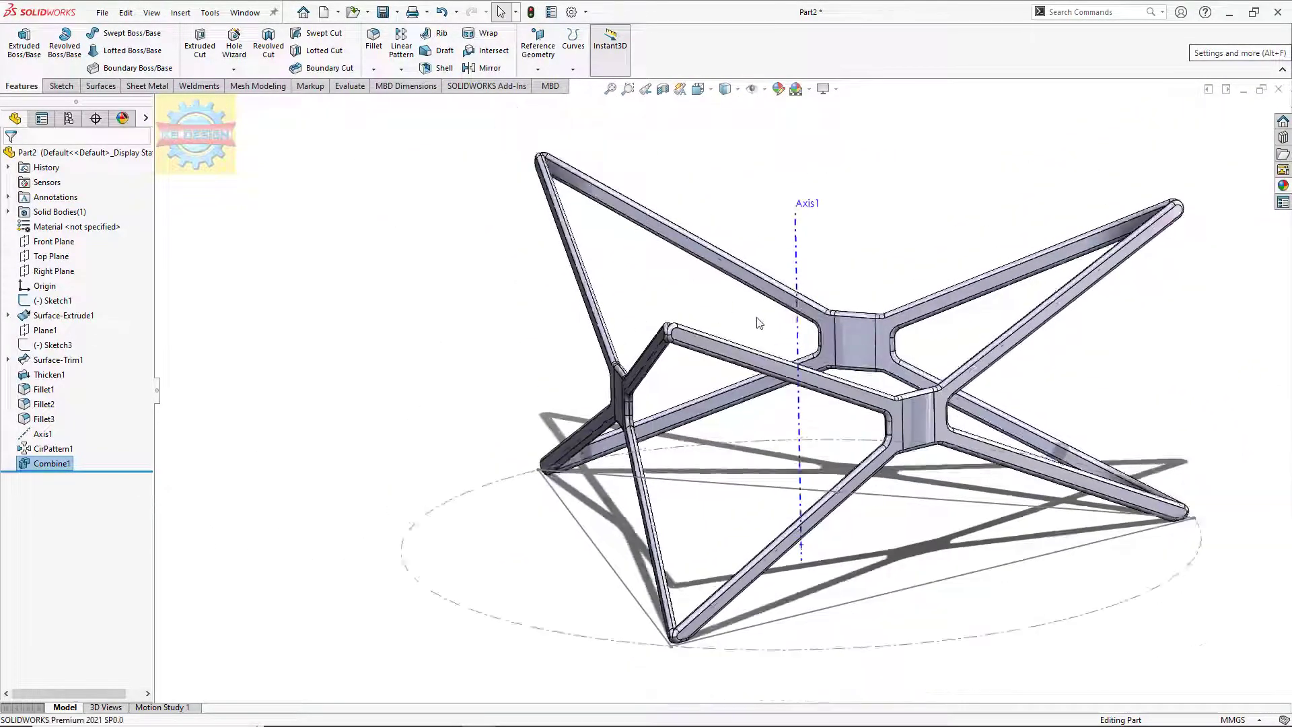
scroll(774, 363, "up", 2)
scroll(792, 398, "up", 1)
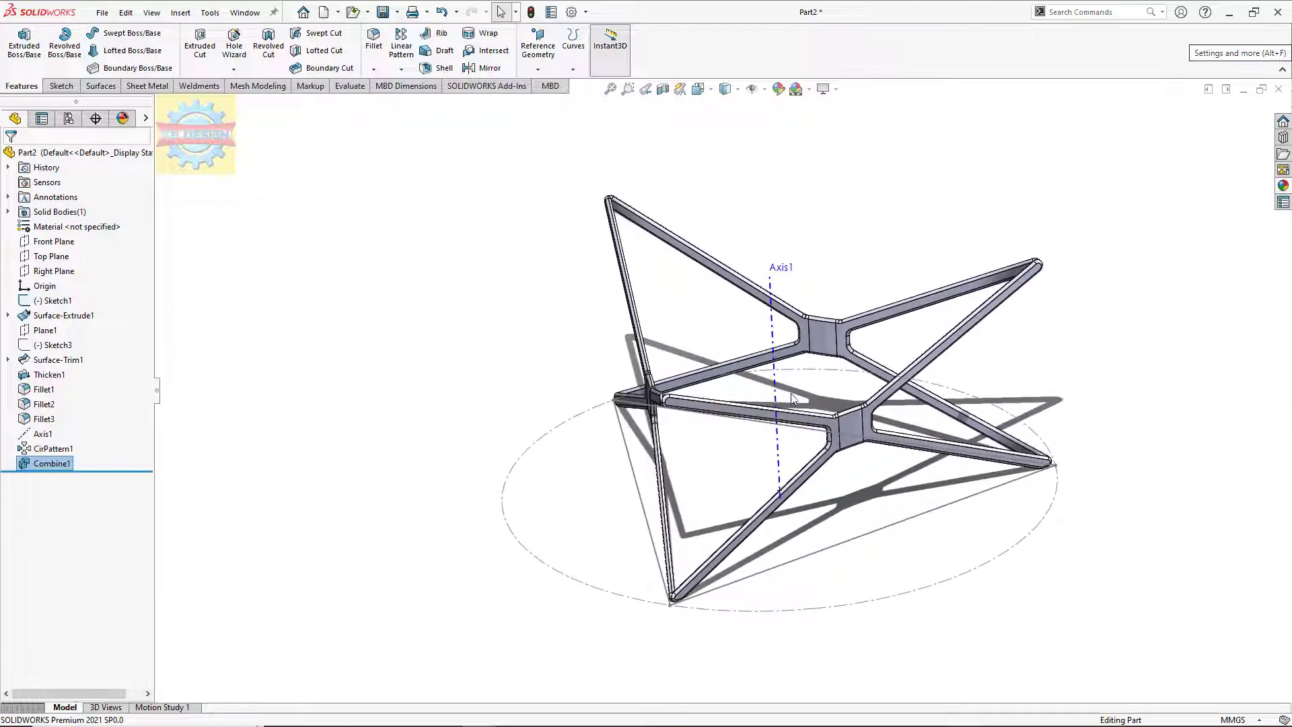
- Sketch an origin-centred circle on the Top Plane with a 450 mm diameter
left_click(51, 256)
left_click(43, 234)
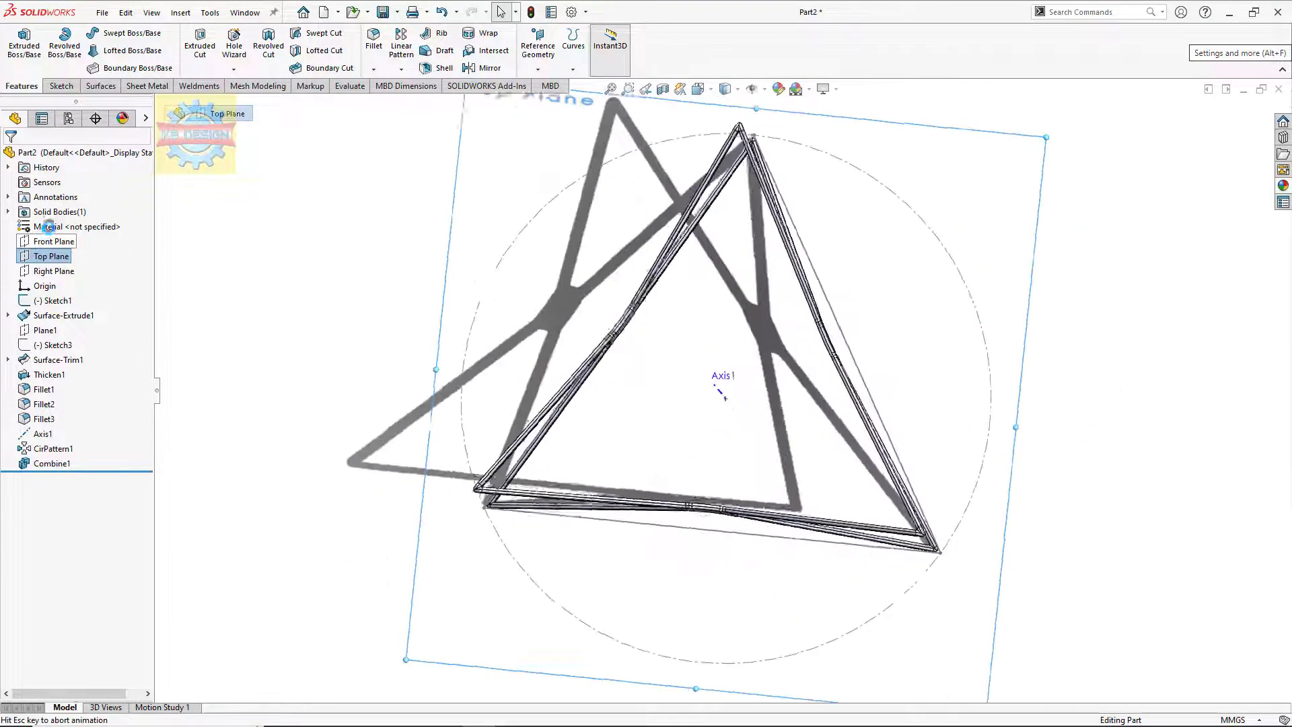
left_click(115, 33)
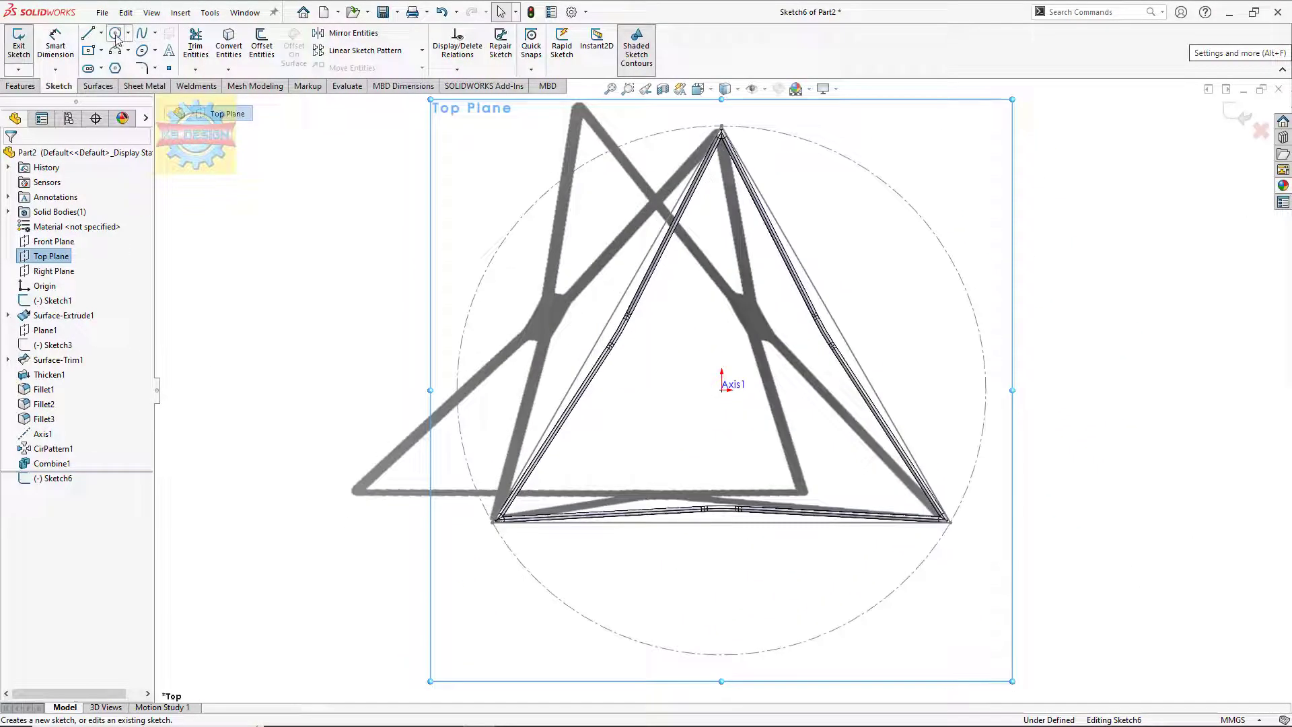
left_click(722, 390)
left_click(902, 158)
left_click(56, 42)
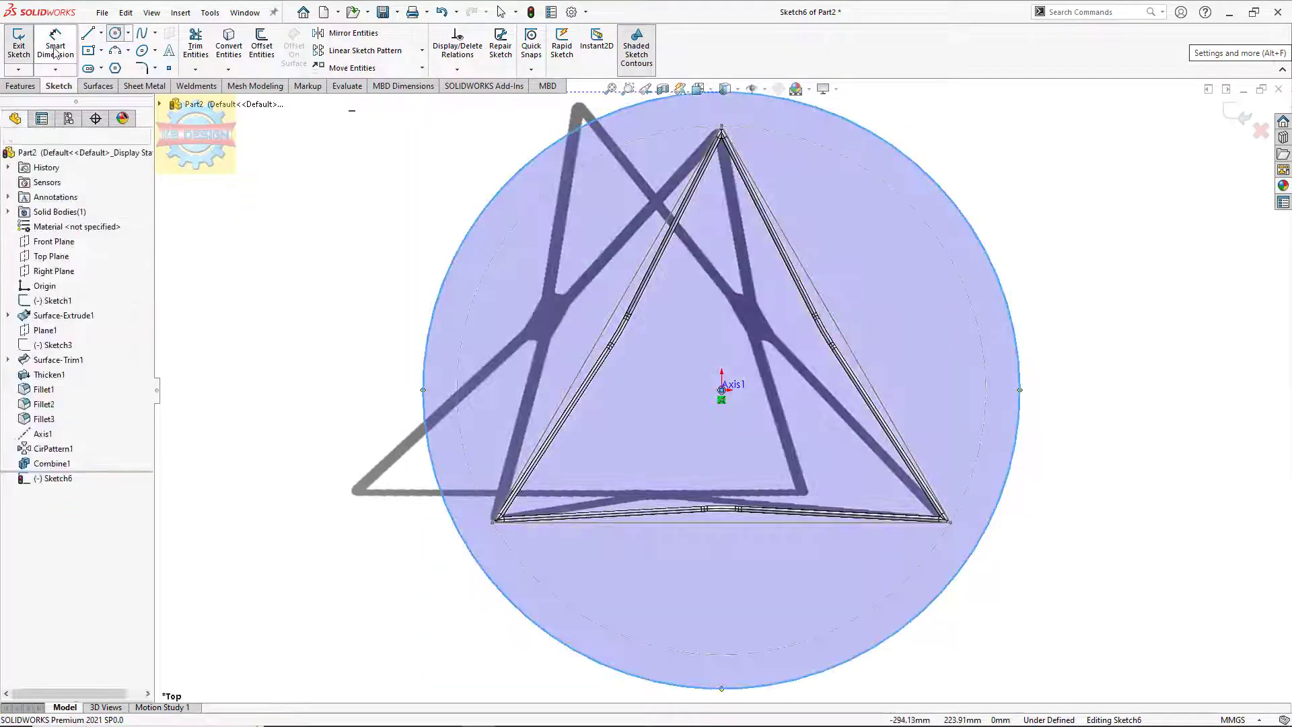
left_click(868, 132)
left_click(852, 207)
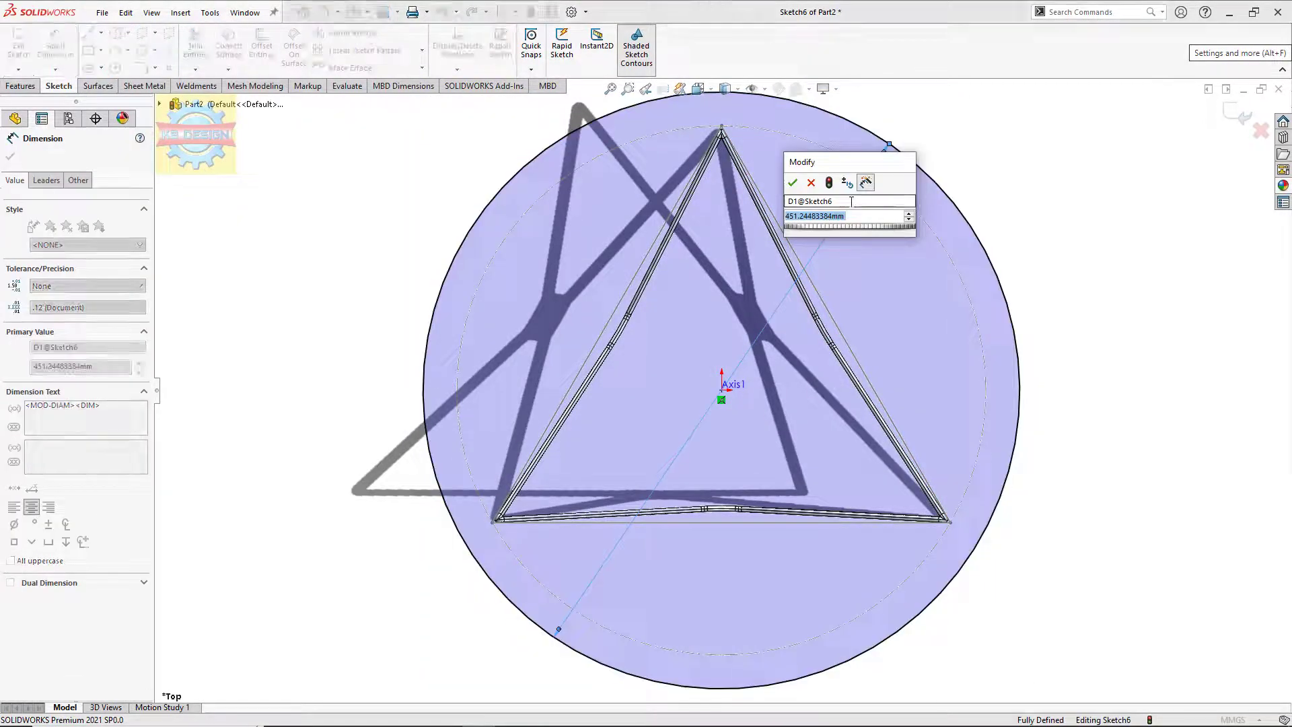
type("450")
key("Return")
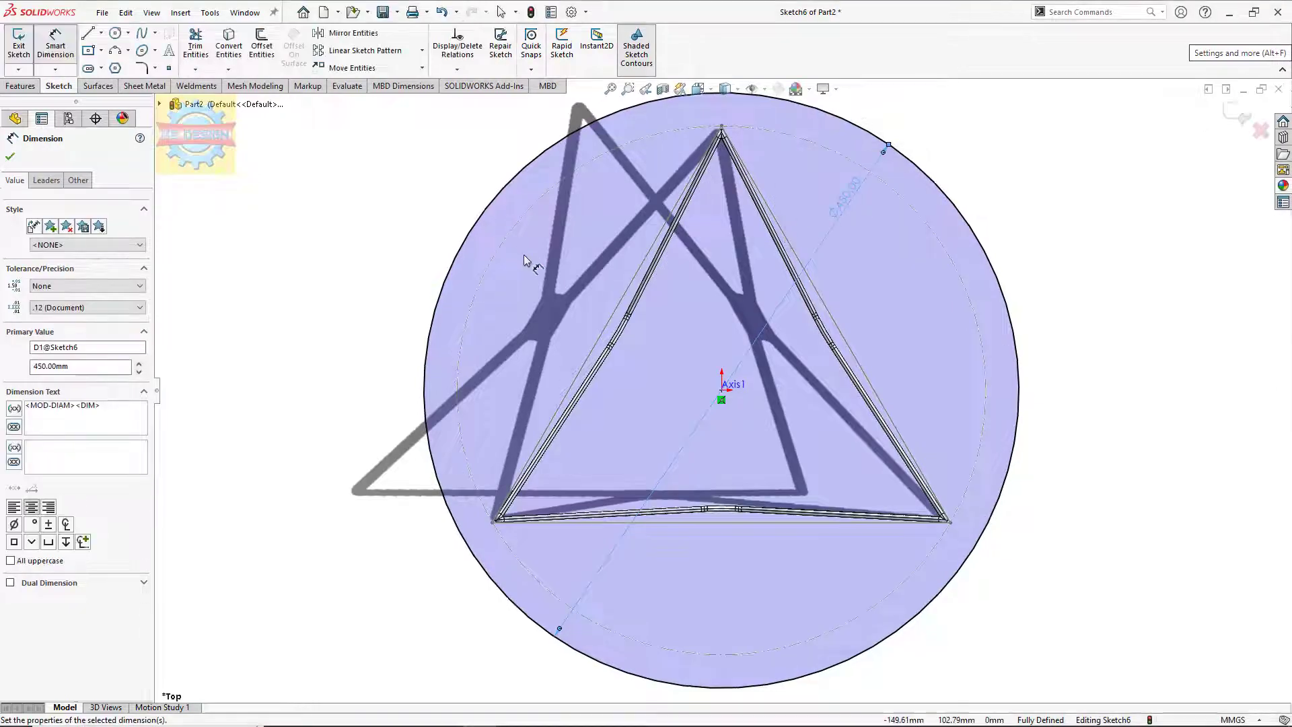
middle_click_drag(524, 255, 484, 168)
- Extrude the circle 10 mm thick, starting from a 200 mm offset
left_click(20, 86)
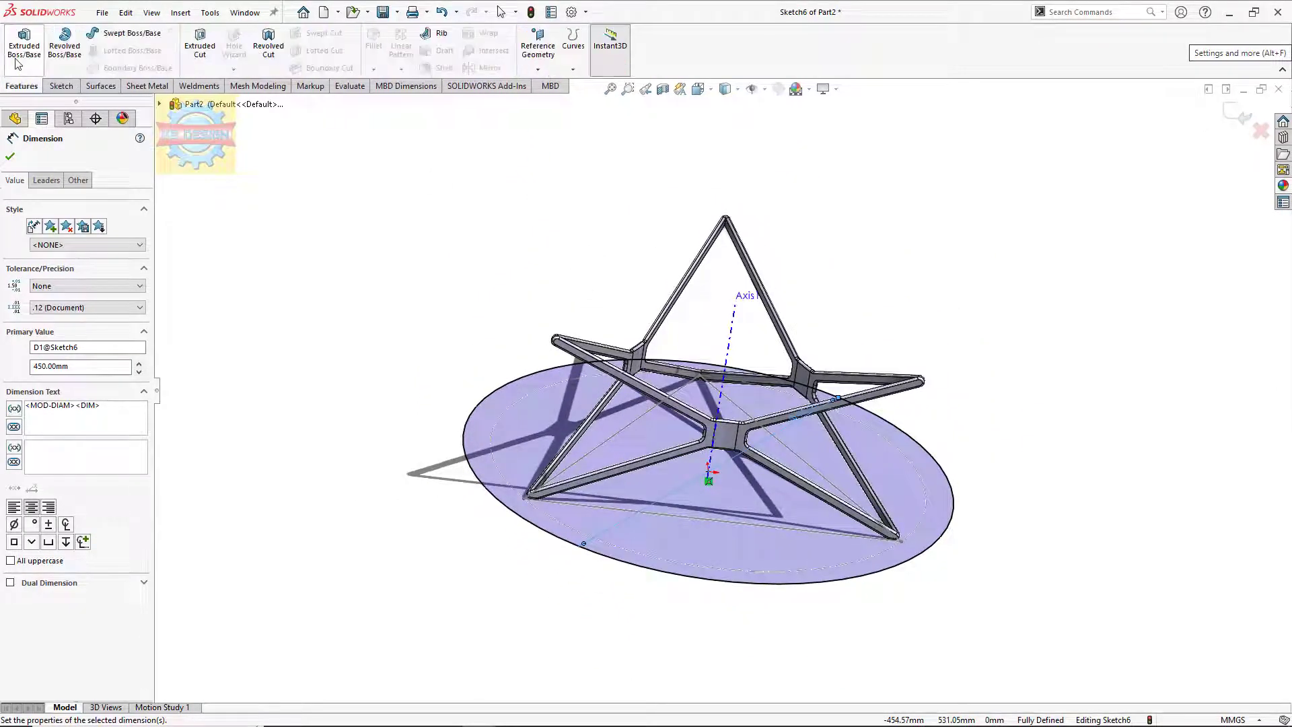
left_click(24, 41)
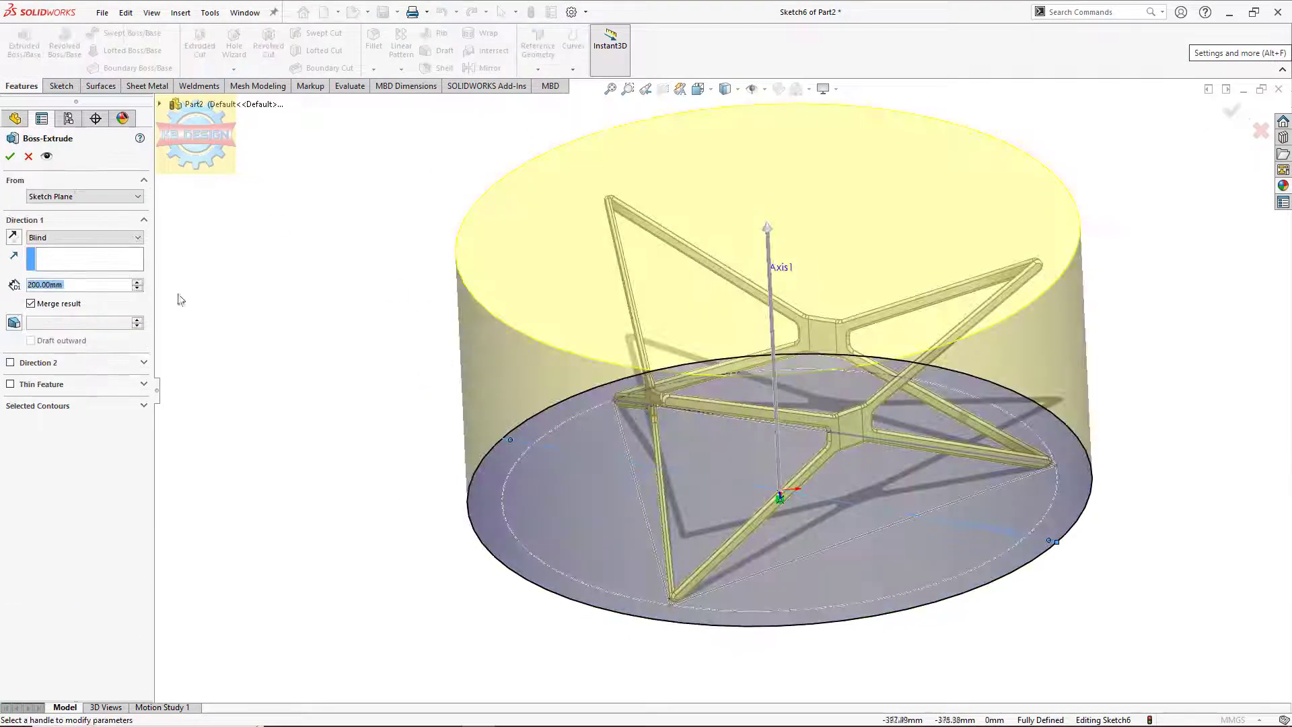
left_click(54, 196)
left_click(76, 236)
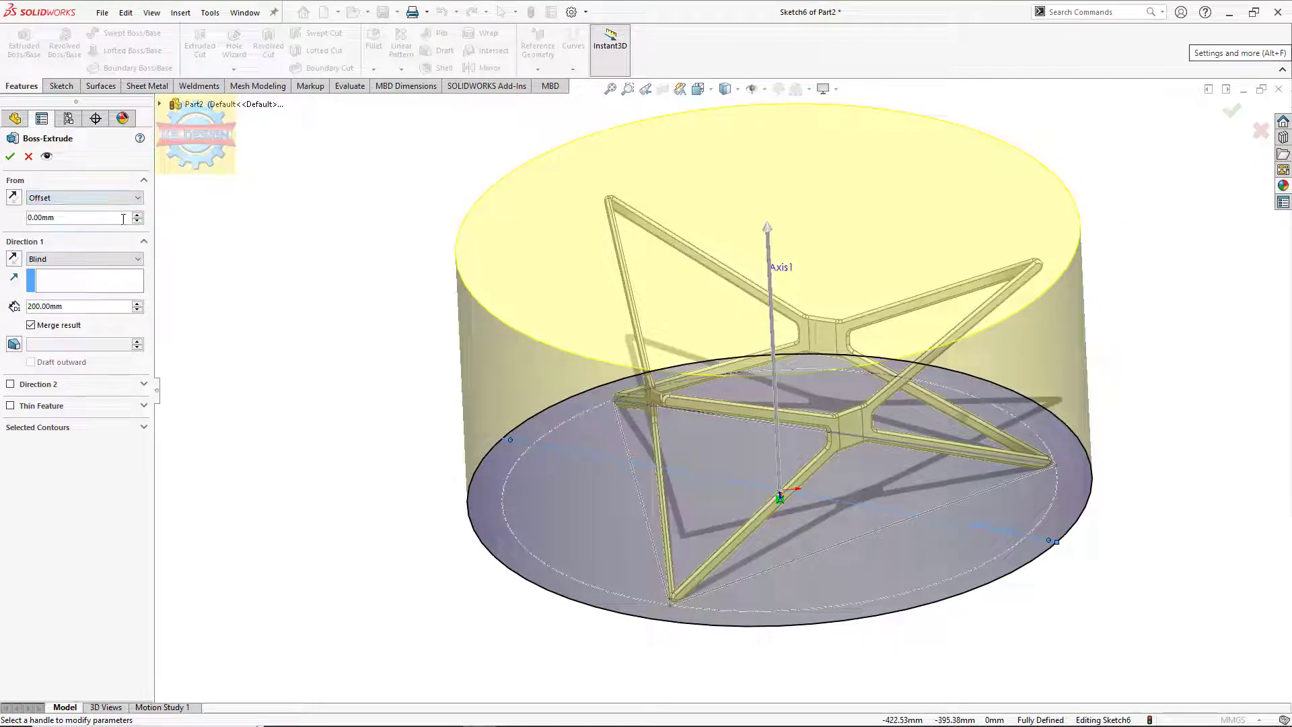
type("200")
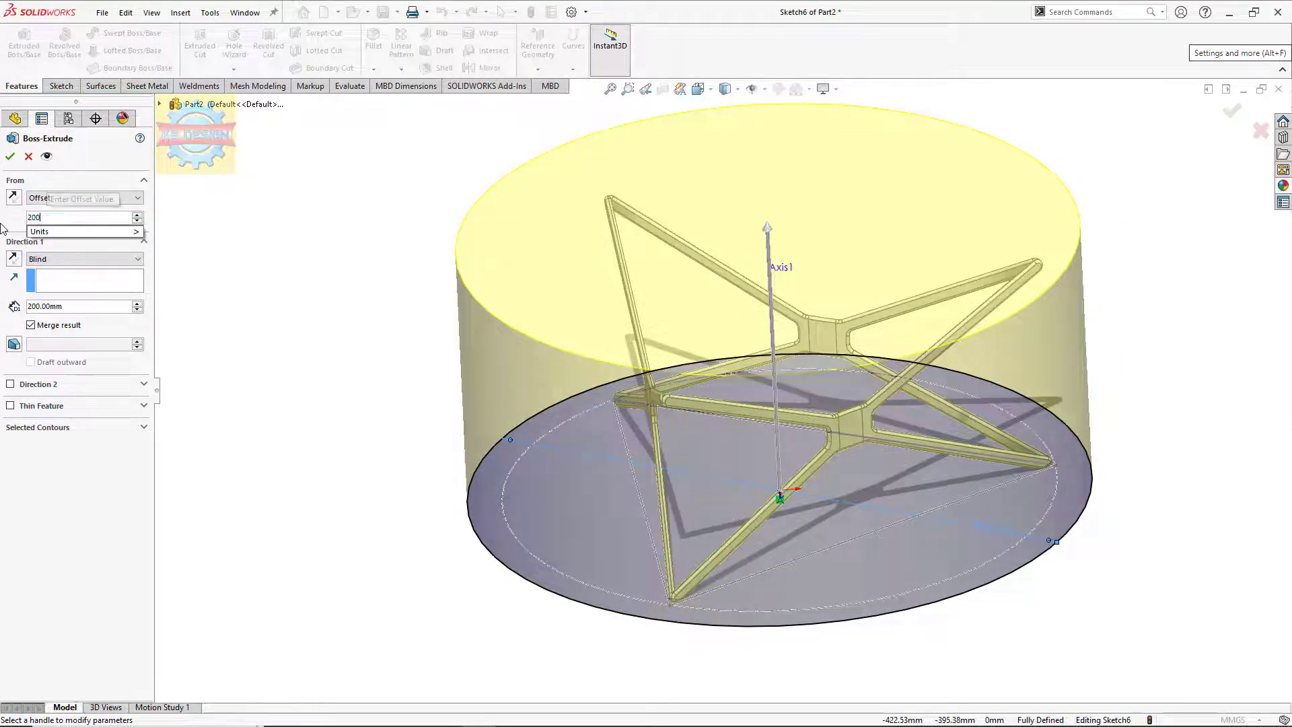
key("Return")
left_click(75, 306)
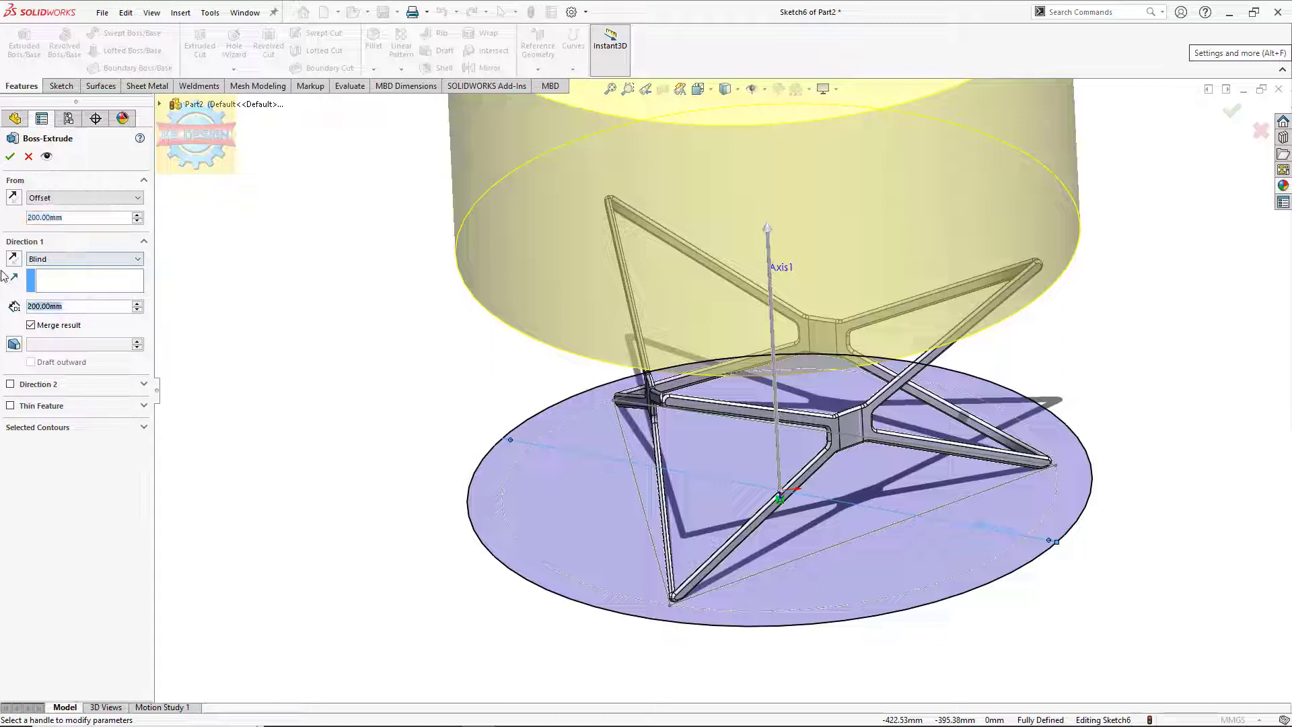
type("10")
key("Return")
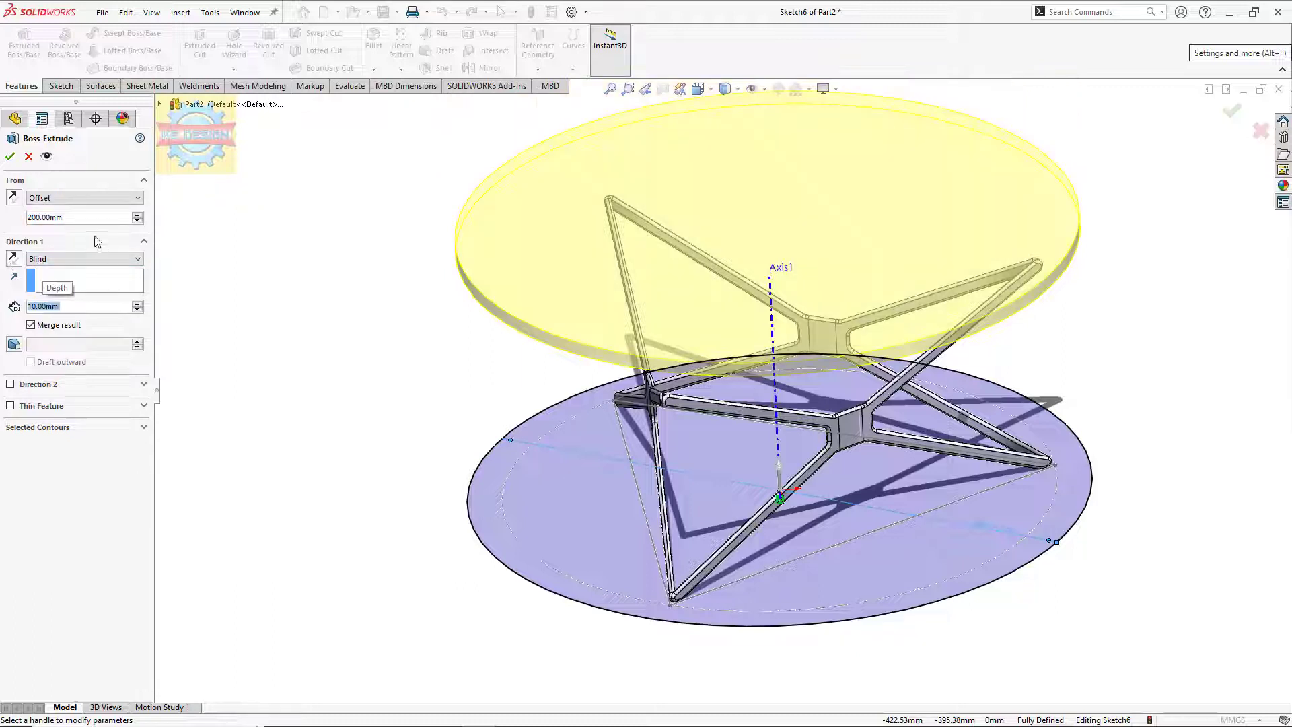
- Adjust the start offset to 165 mm and keep the tabletop as a separate body
left_click(102, 217)
type("160")
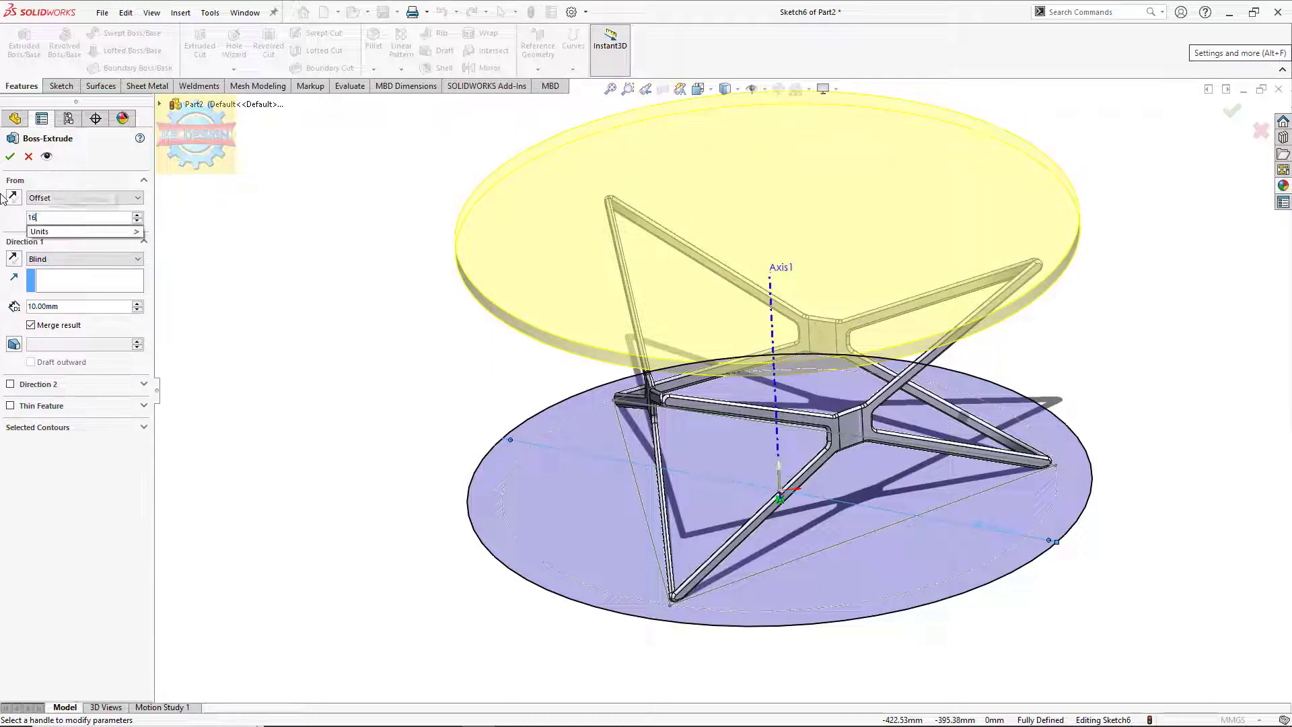
key("Return")
key("ctrl+1")
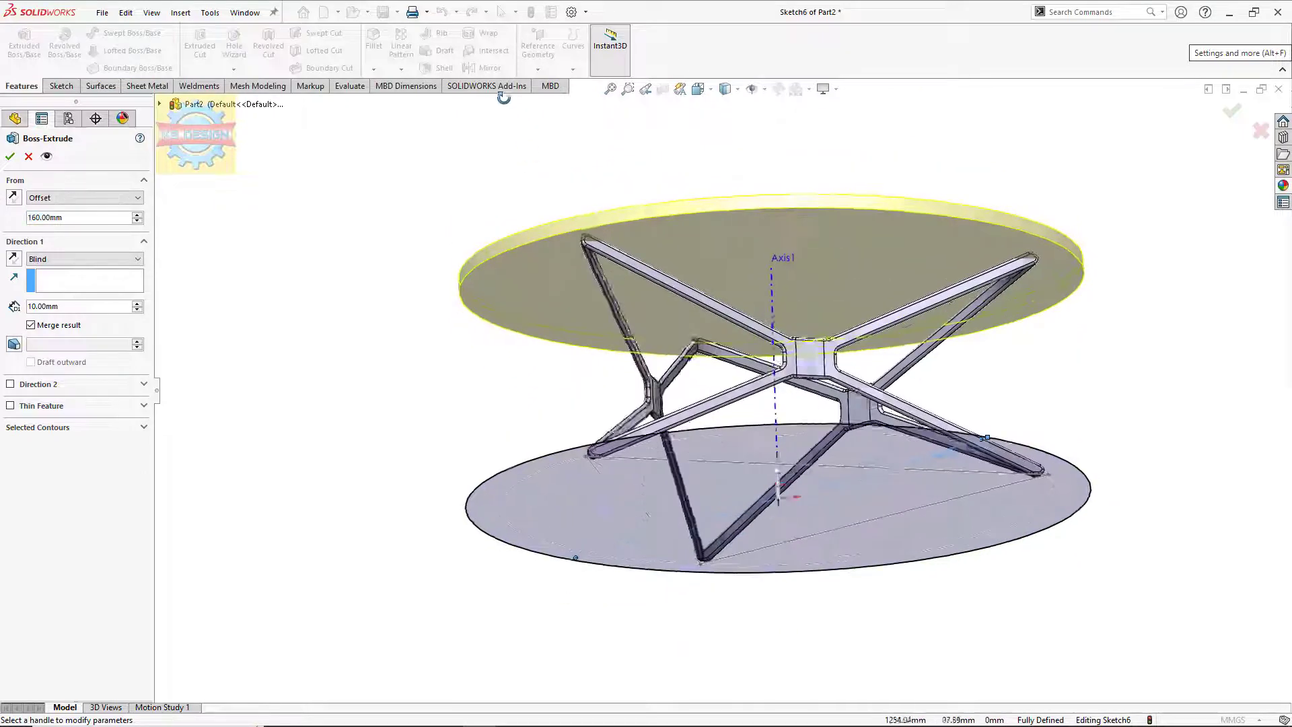
left_click(74, 218)
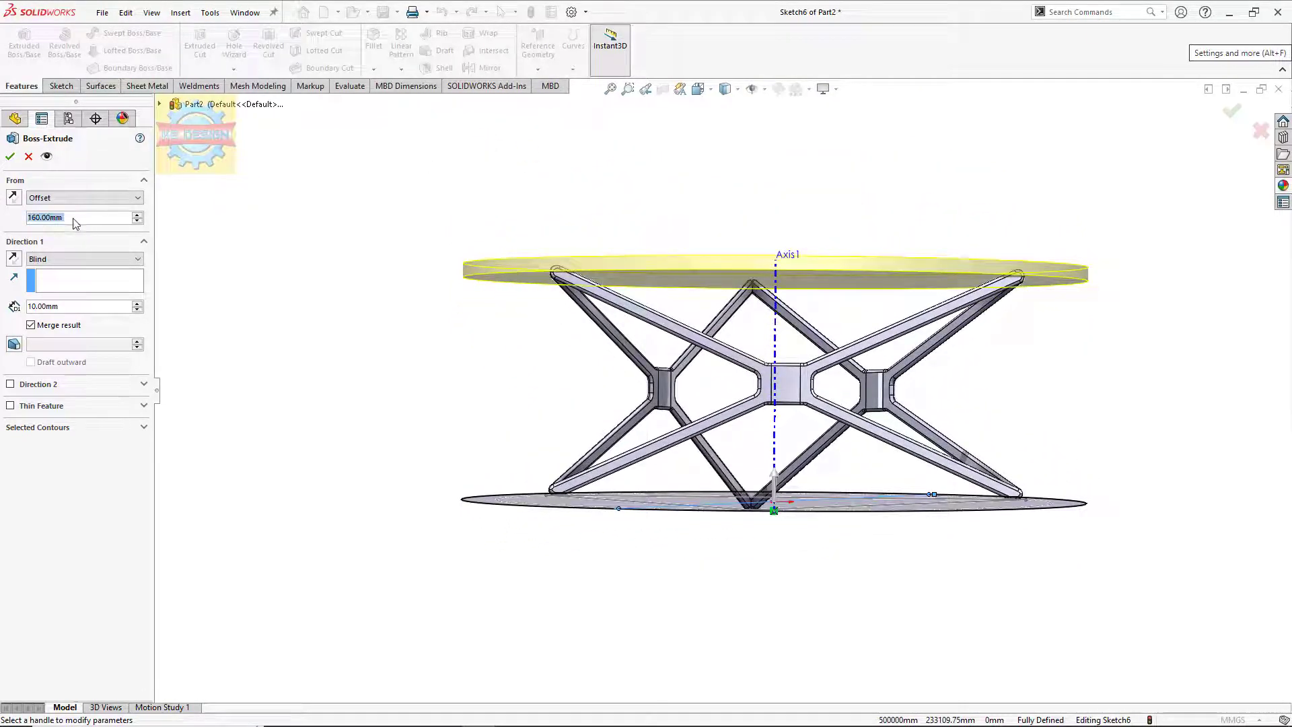
type("165")
key("Return")
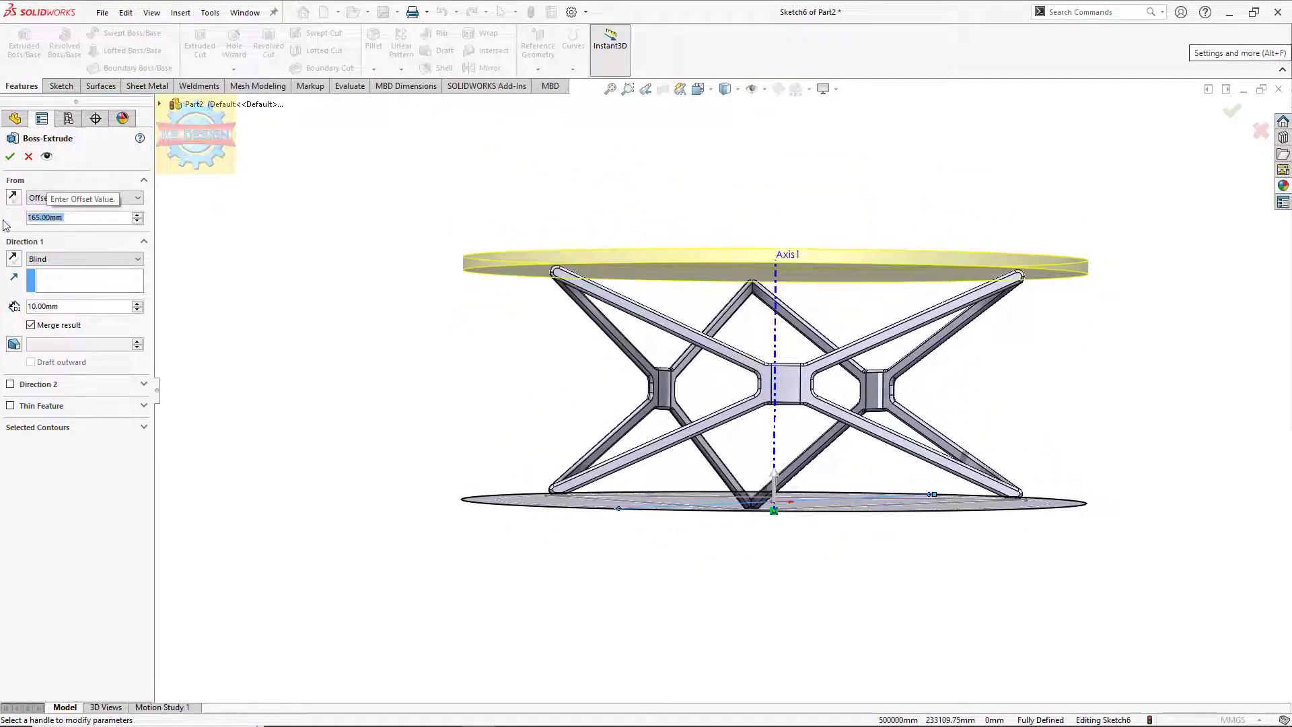
left_click(56, 327)
- Accept the tabletop extrusion and check the table from the side and above
left_click(12, 160)
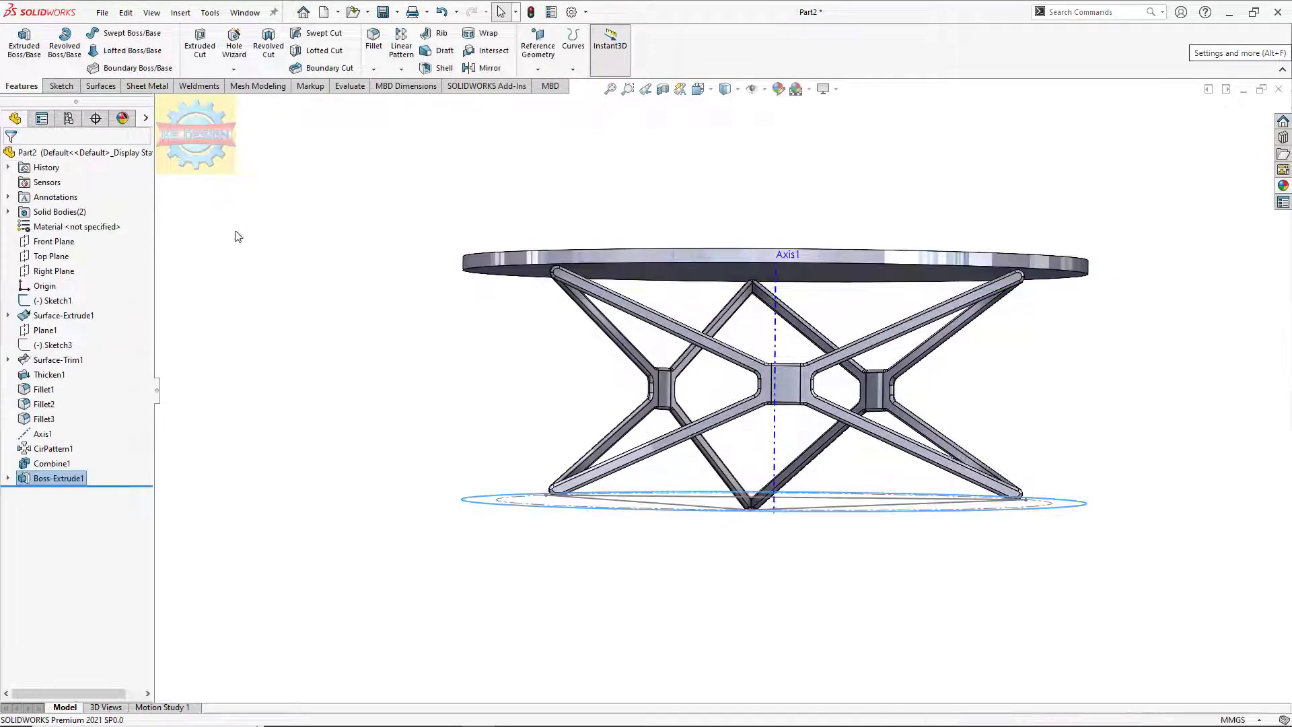
key("space")
left_click(526, 374)
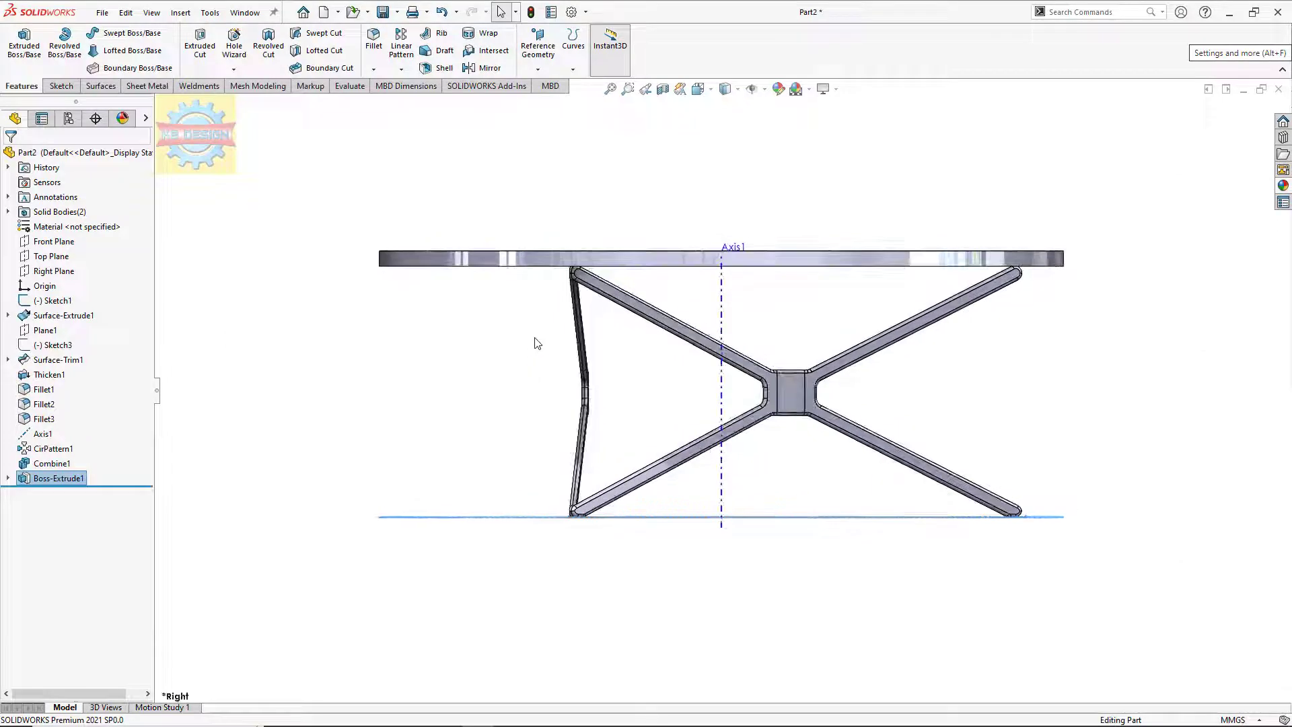
key("ctrl+7")
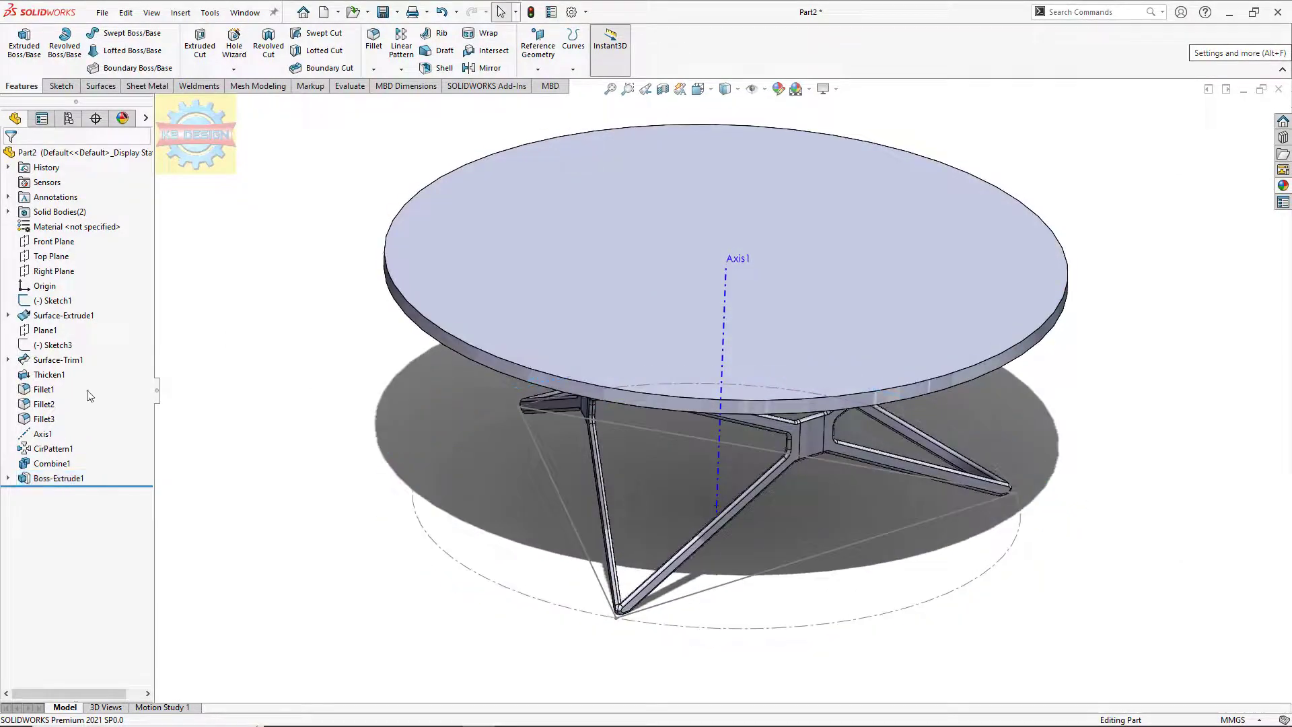
- Hide the dashed reference sketch and Axis1
left_click(564, 504)
left_click(612, 452)
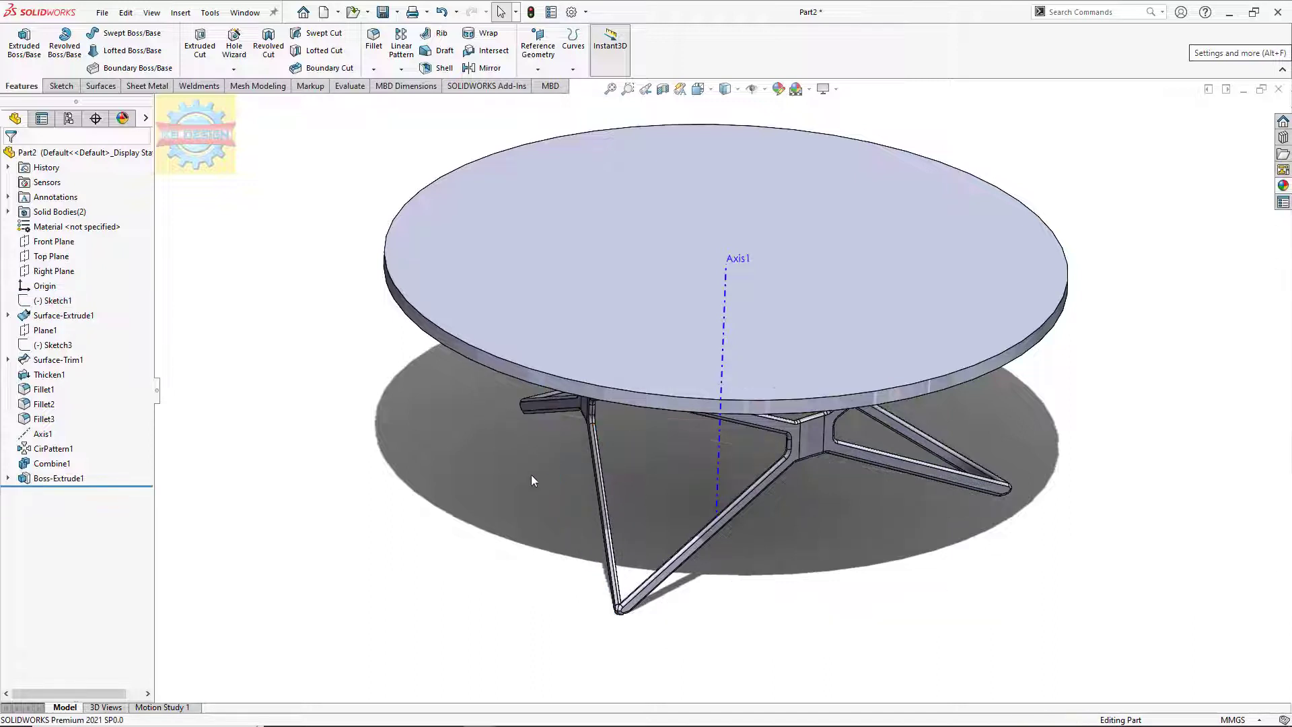
left_click(725, 296)
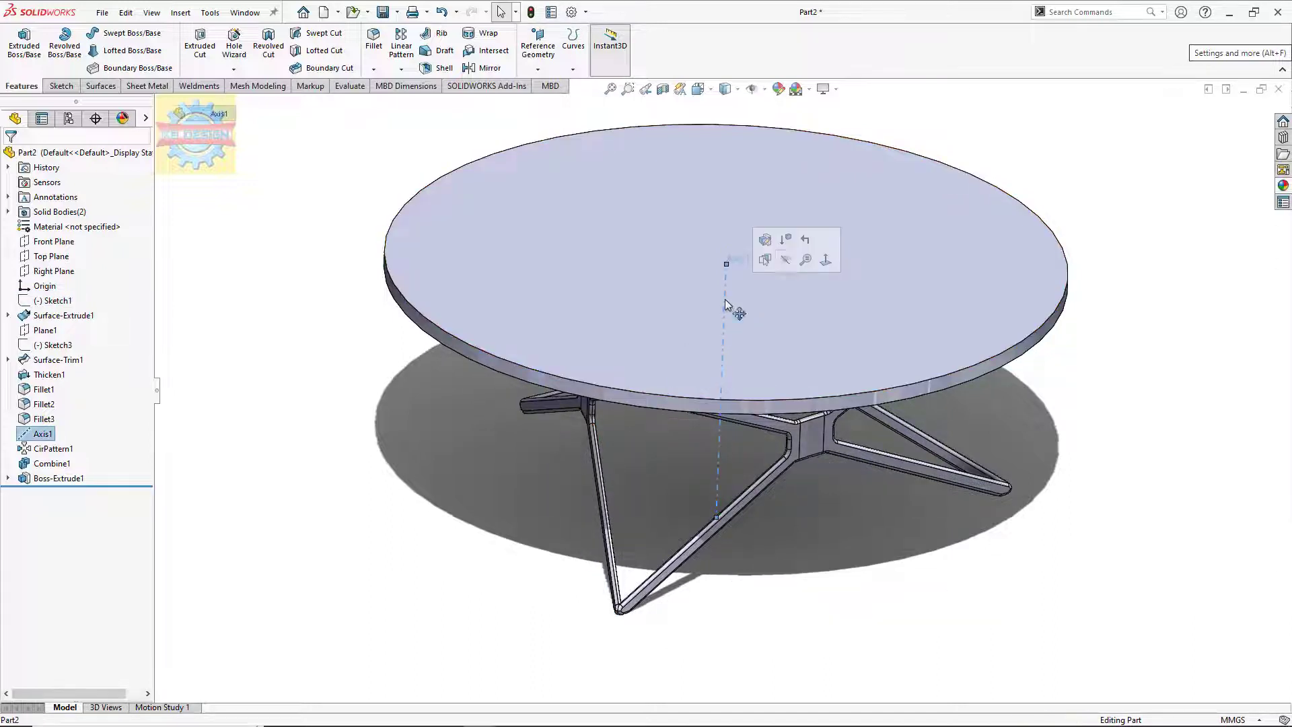
left_click(786, 261)
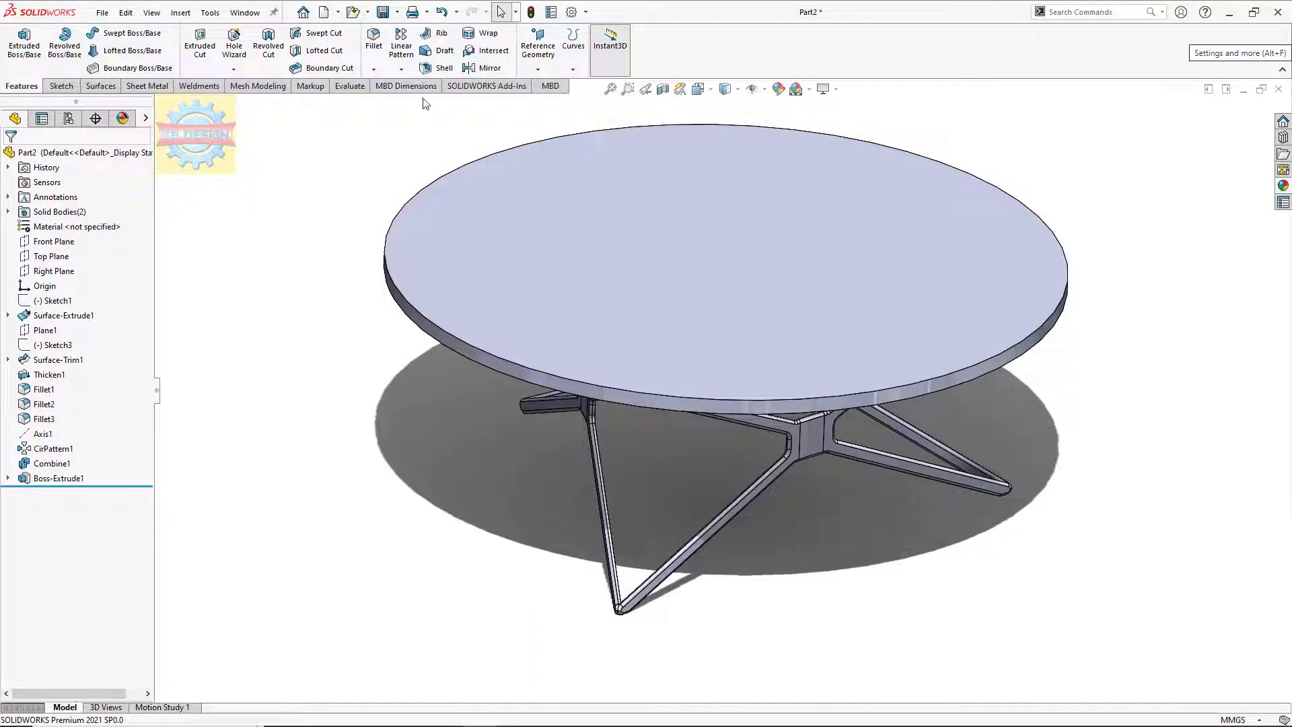
left_click(377, 70)
- Chamfer the tabletop's circular rim edges 3 mm at 45°, then view it from below
left_click(385, 130)
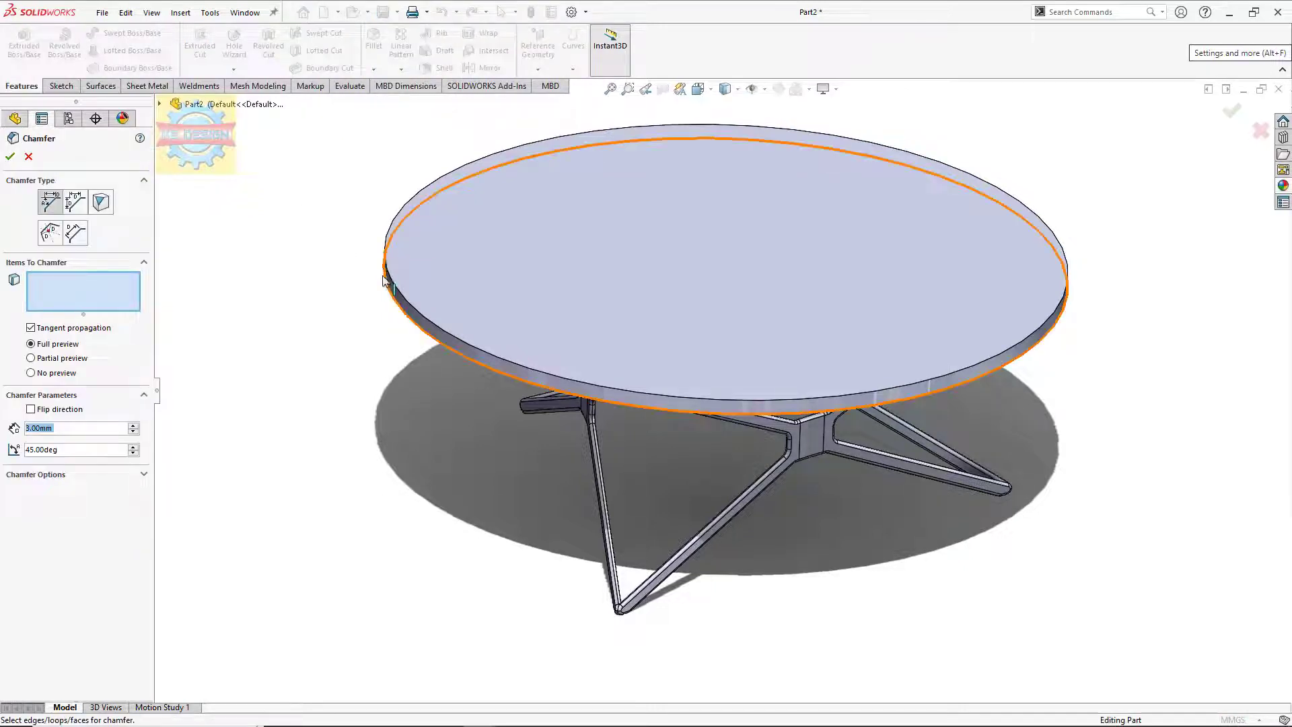
left_click(395, 303)
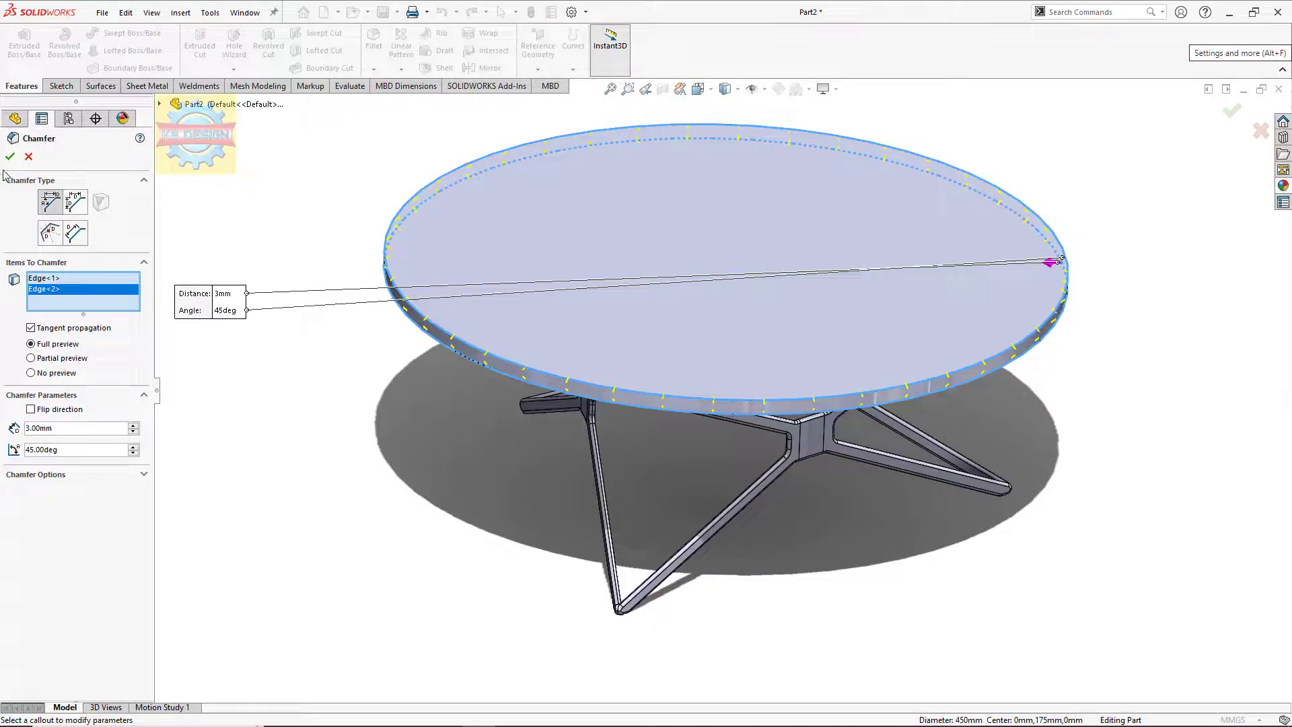
key("Return")
mouse_move(447, 288)
middle_mouse_down()
mouse_move(427, 202)
mouse_move(515, 167)
mouse_move(532, 125)
mouse_move(513, 132)
mouse_move(482, 212)
middle_mouse_up()
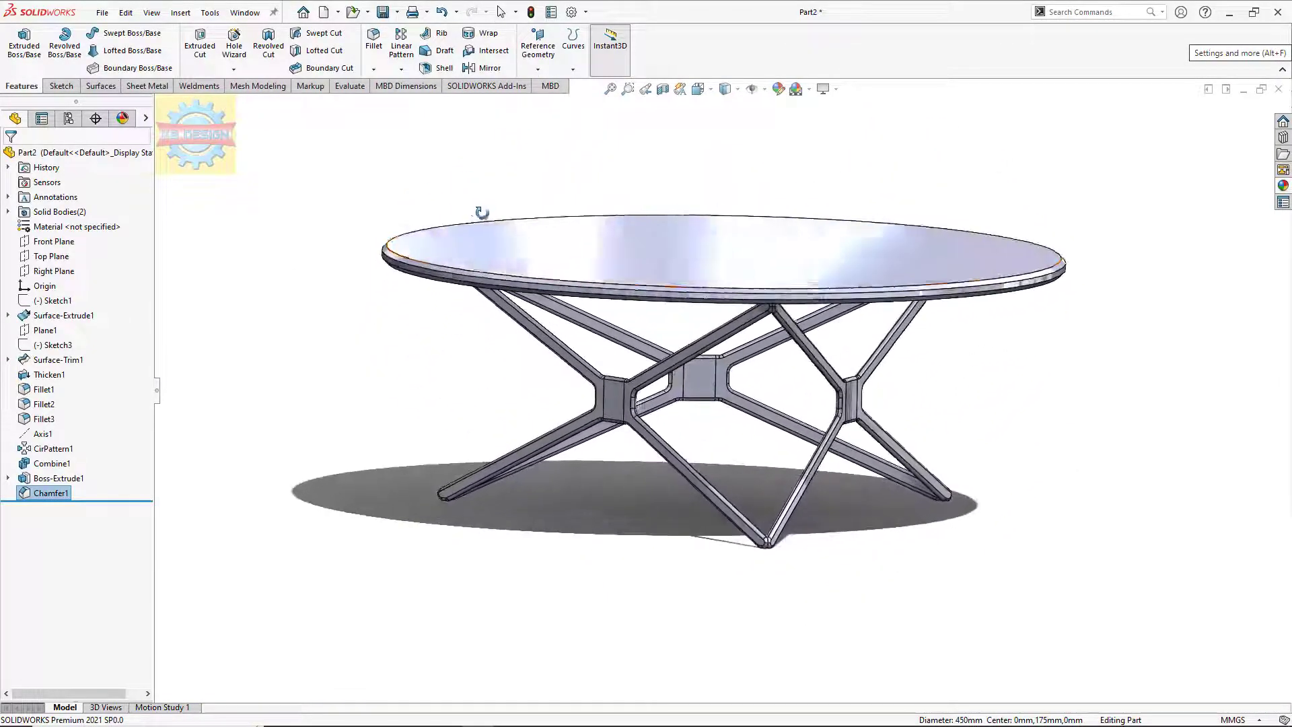
left_click(607, 403)
- Apply the polished beech 2d wood appearance to the entire Combine1 frame body
right_click(611, 397)
left_click(703, 350)
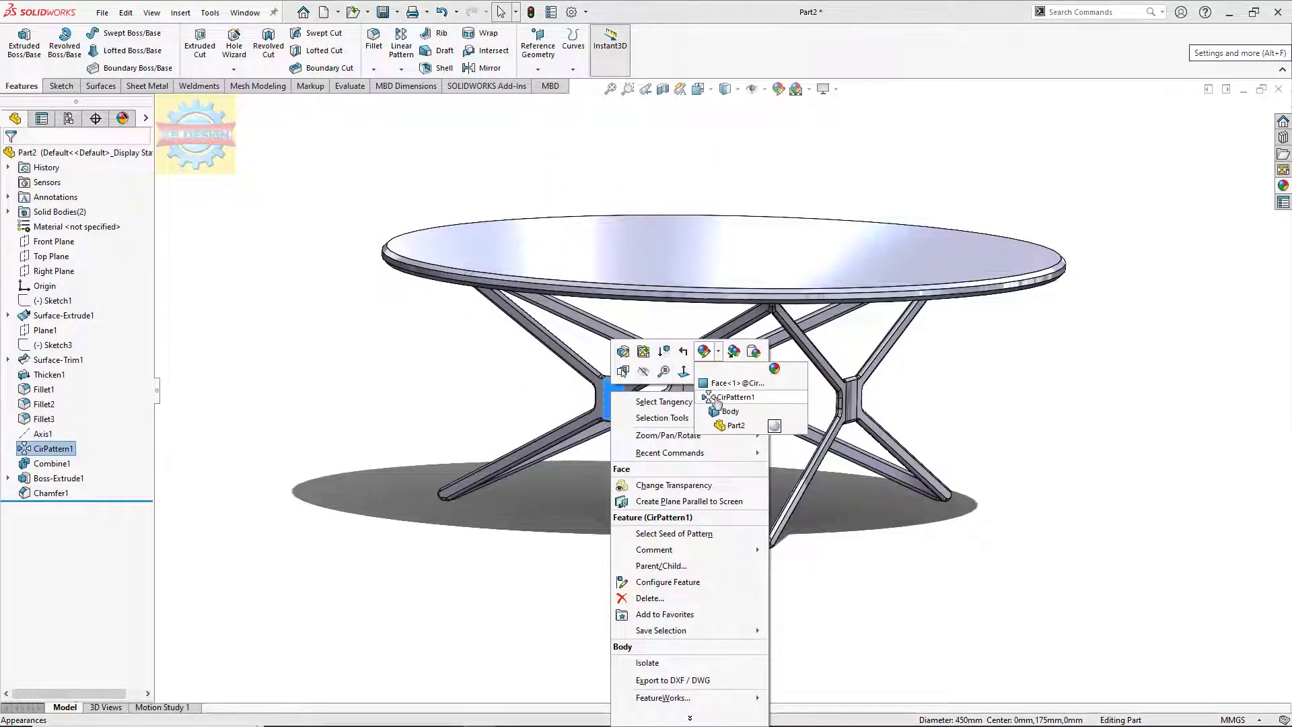
left_click(721, 411)
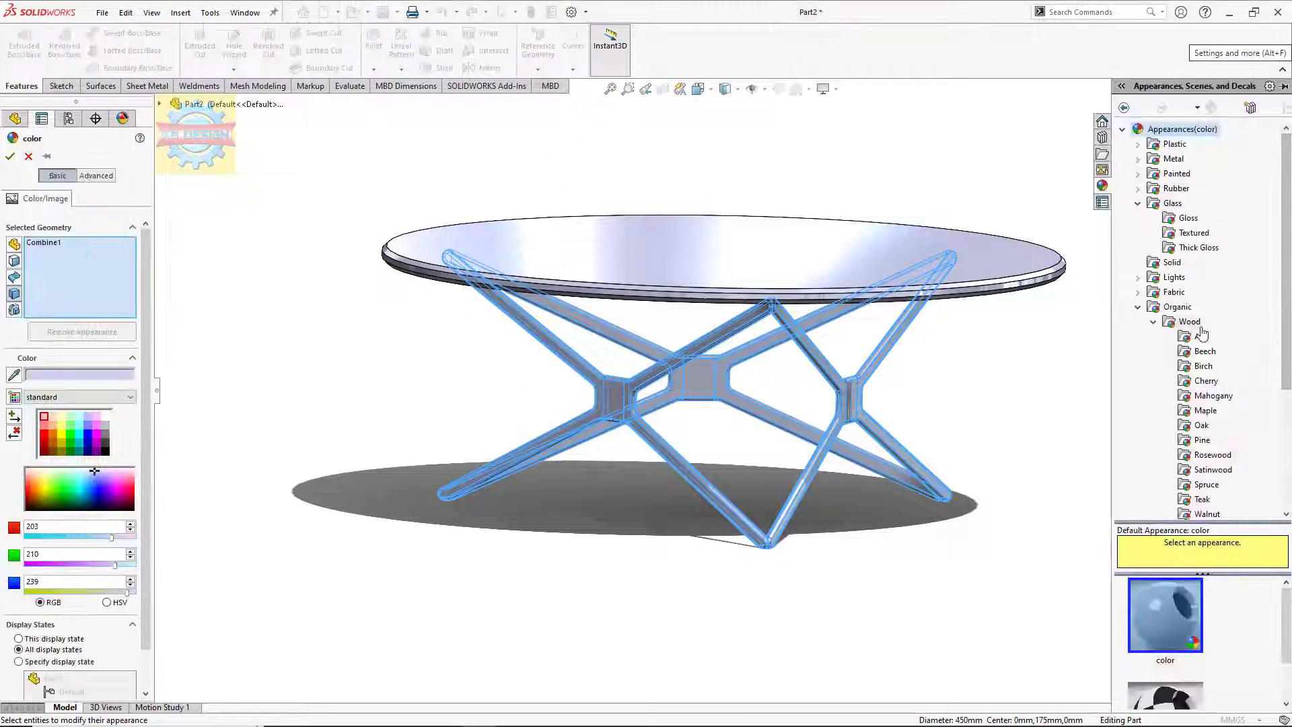
left_click(1190, 321)
scroll(1202, 333, "down", 4)
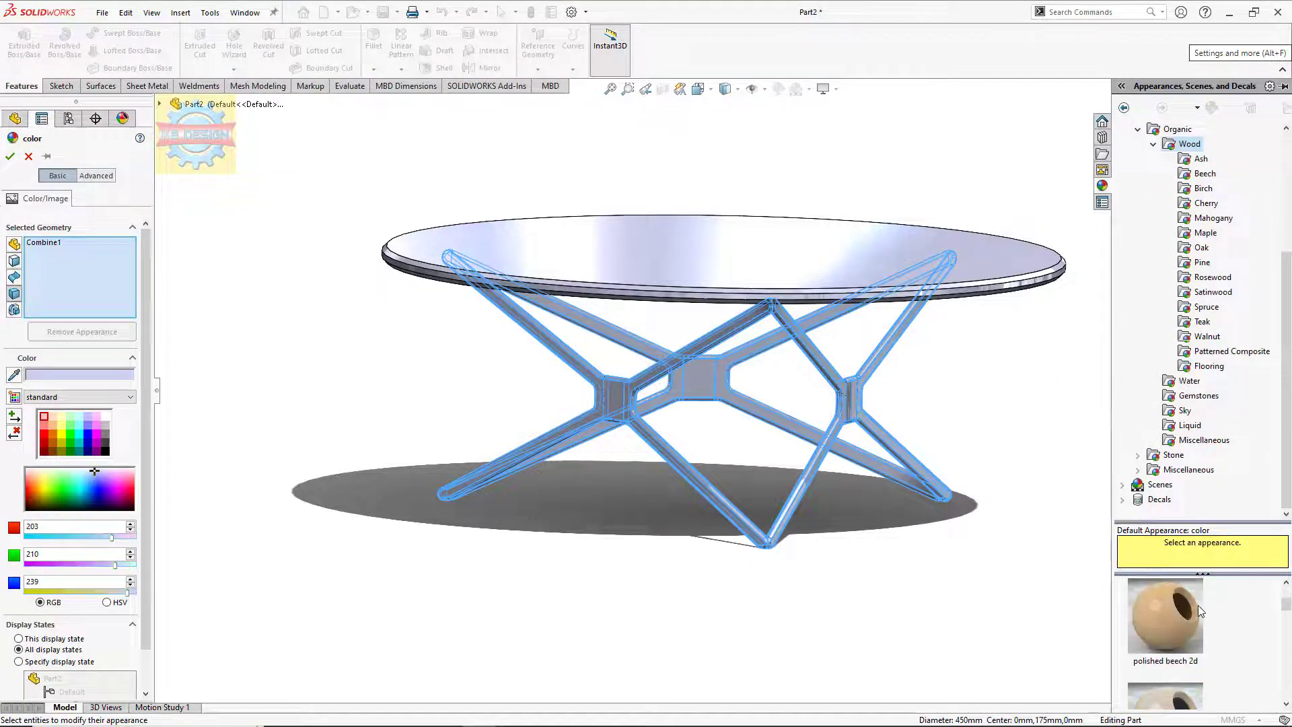
left_click(1198, 609)
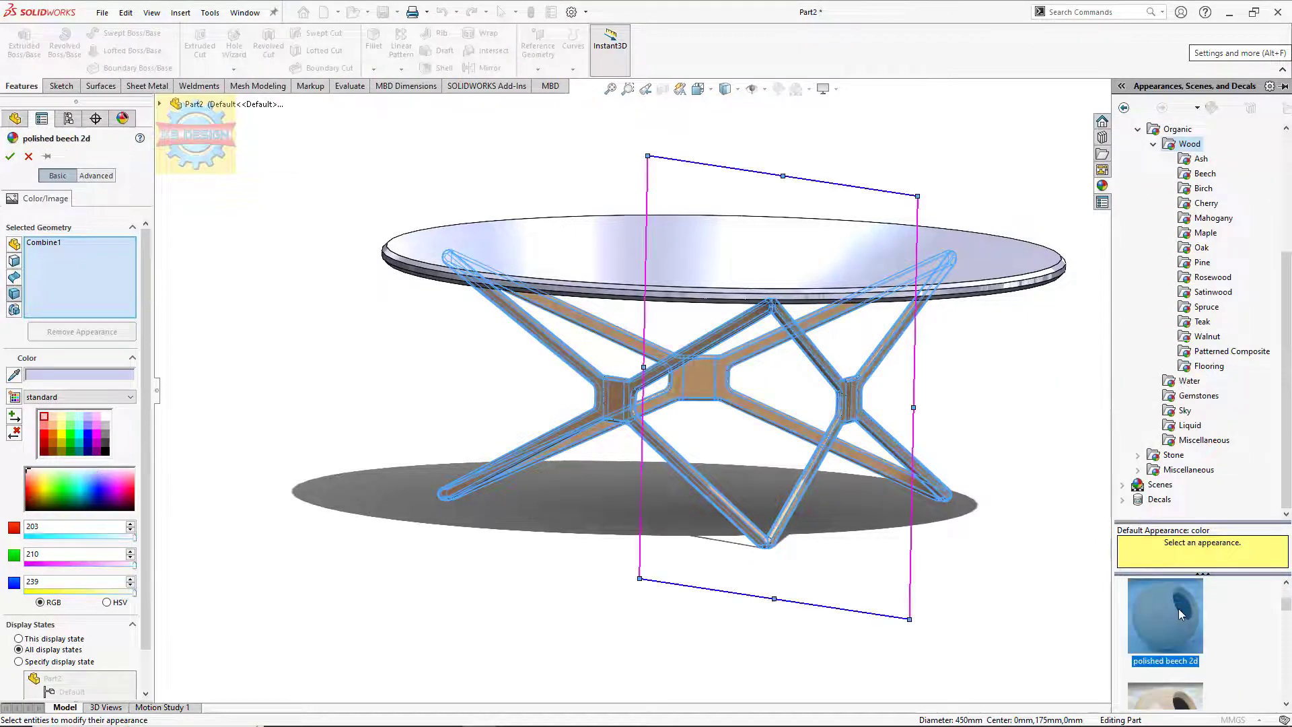
left_click(10, 156)
left_click(621, 269)
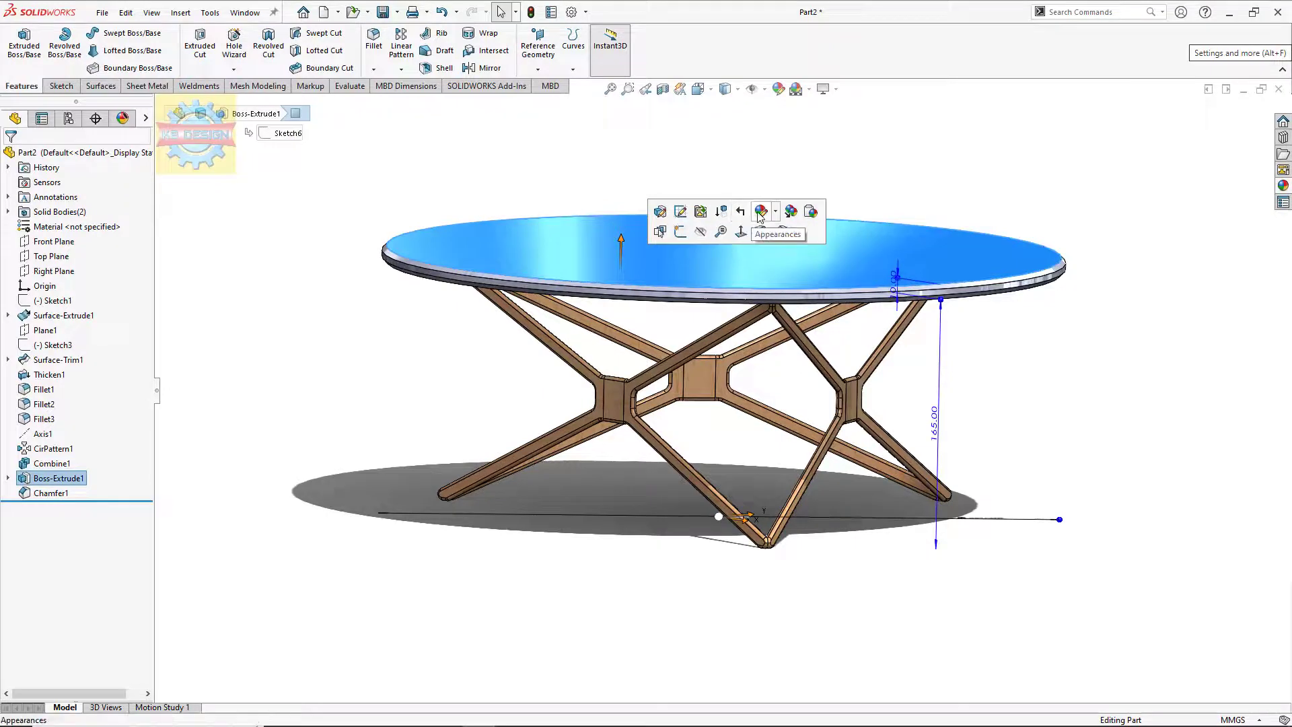
- Give the whole Chamfer1 tabletop body the clear glass appearance
left_click(775, 212)
left_click(784, 280)
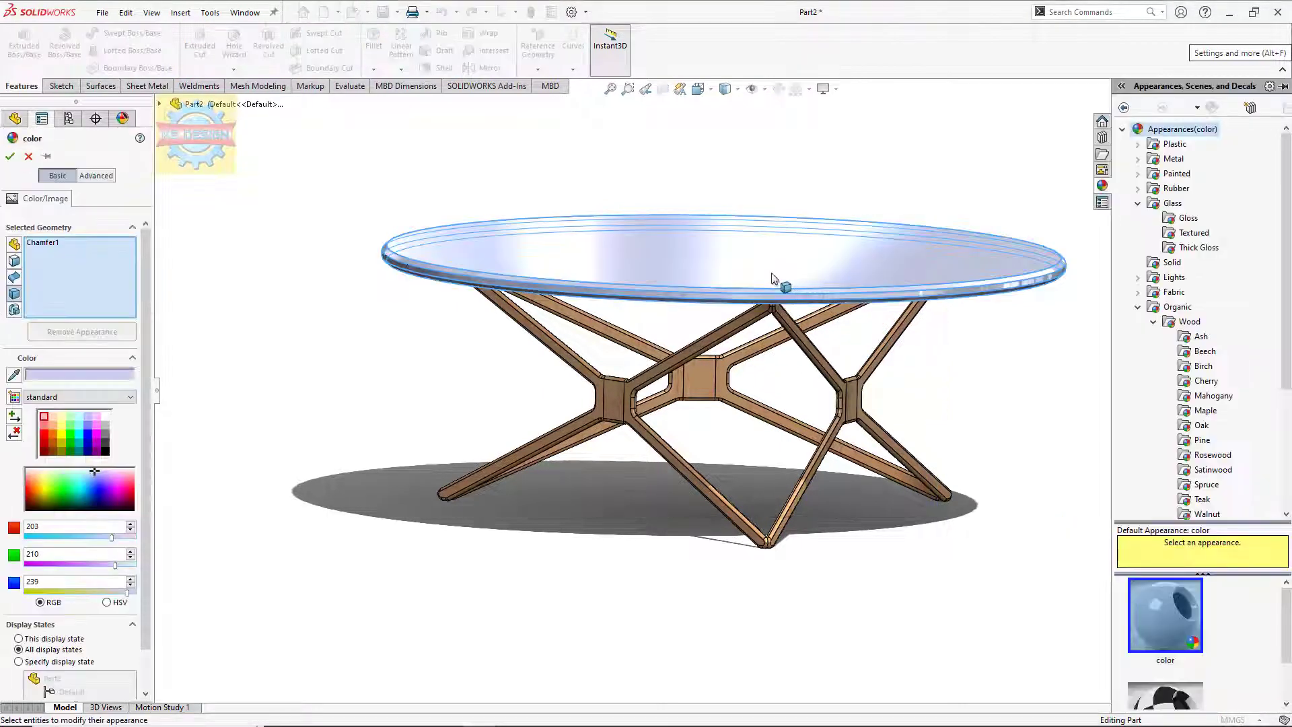
left_click(1172, 202)
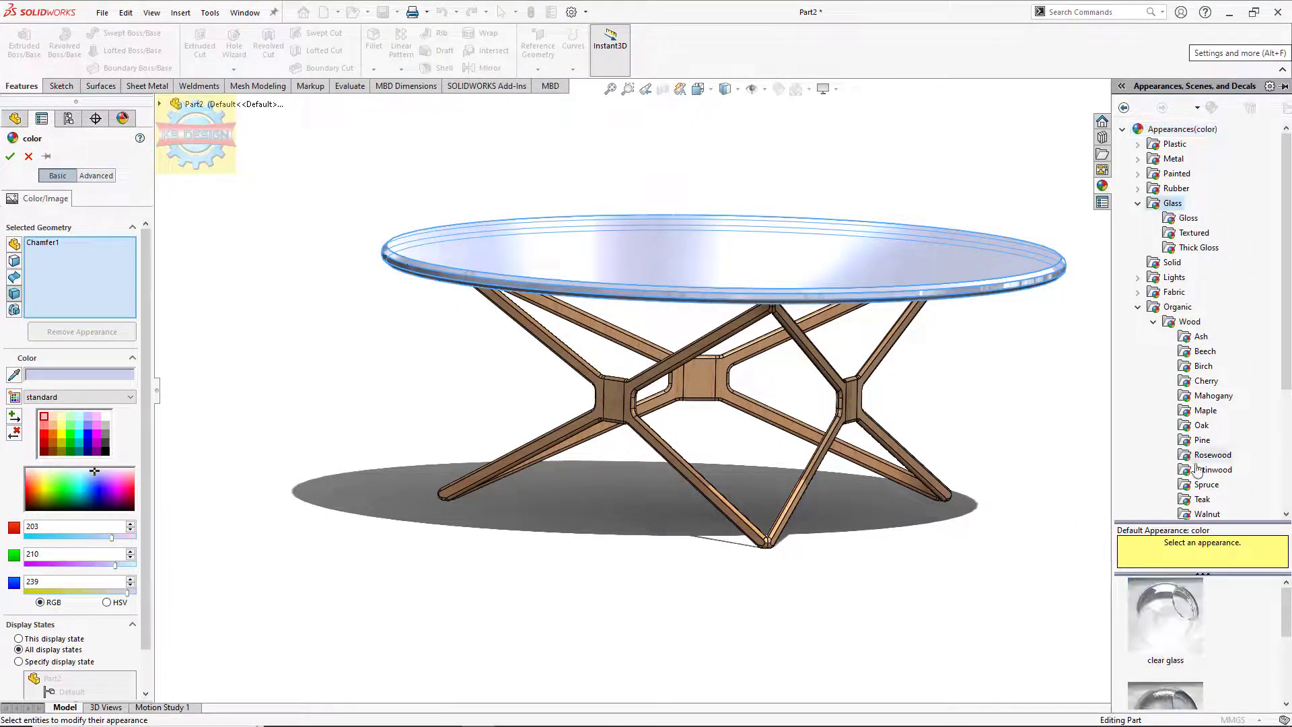
left_click(1193, 636)
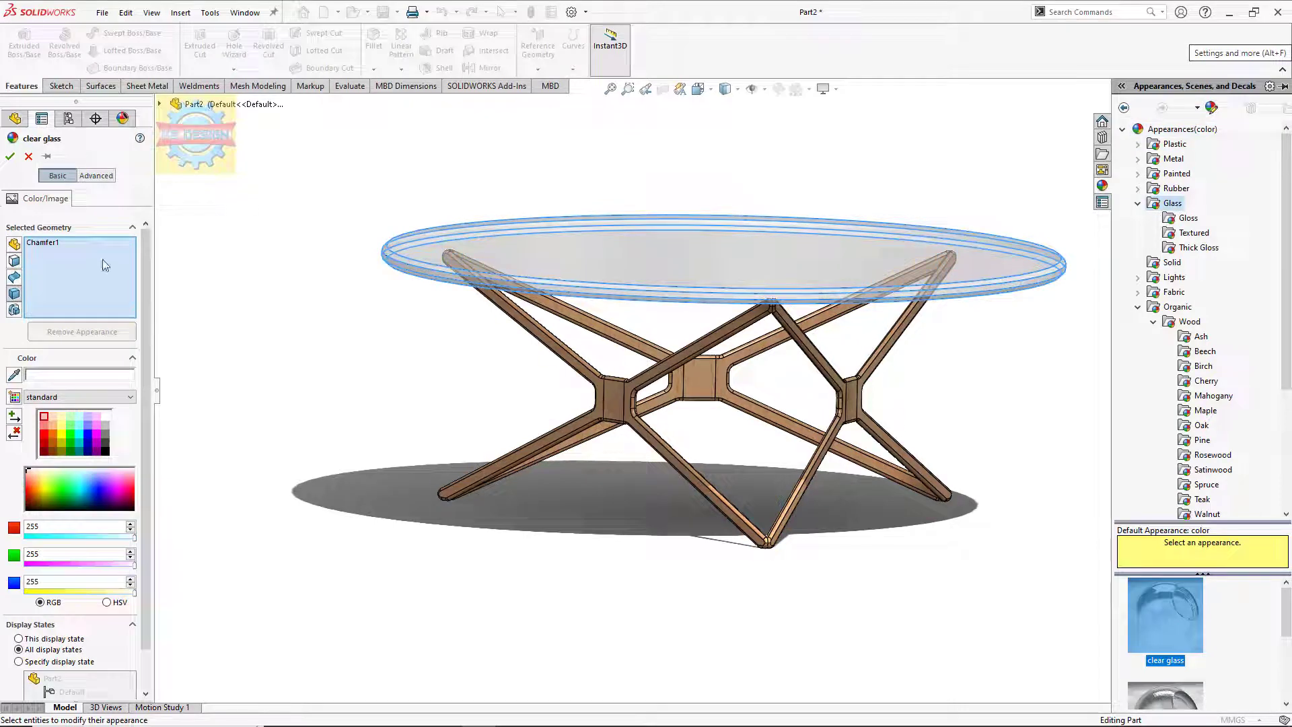
left_click(9, 156)
- Set the display style to Shaded without edge lines, viewing the table from above
middle_click_drag(313, 227, 311, 294)
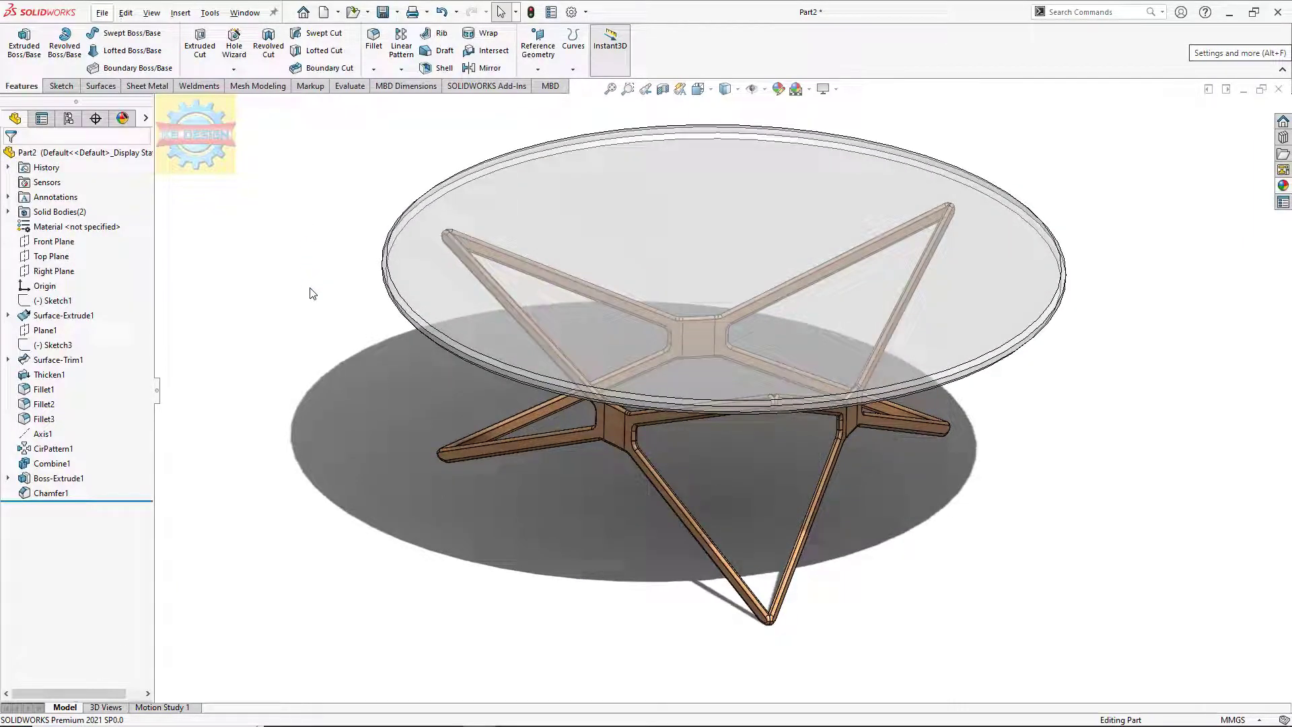
left_click(725, 89)
left_click(725, 125)
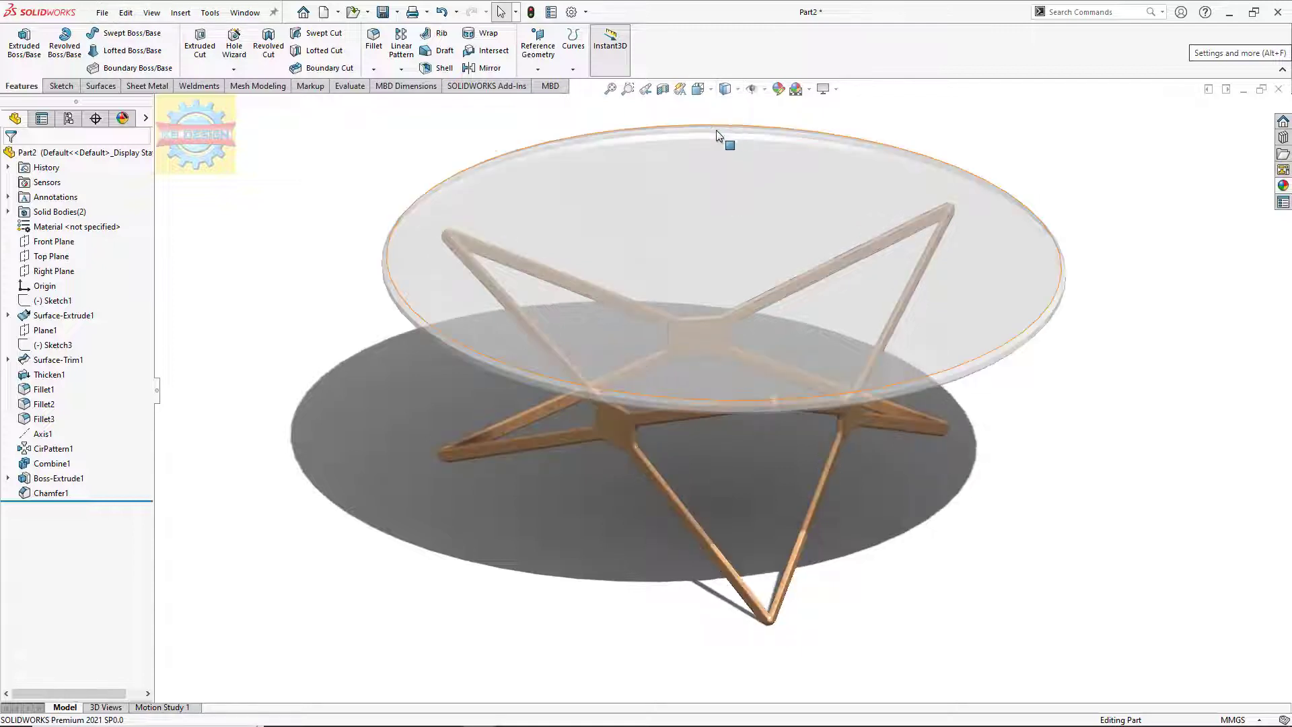